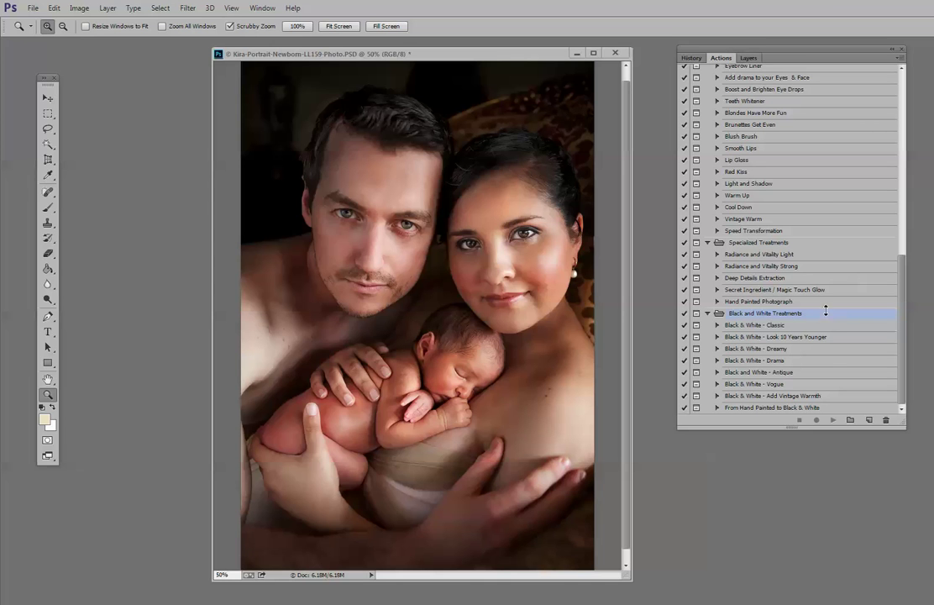
- Move the photo window closer to the tools palette
left_click_drag(807, 60, 810, 60)
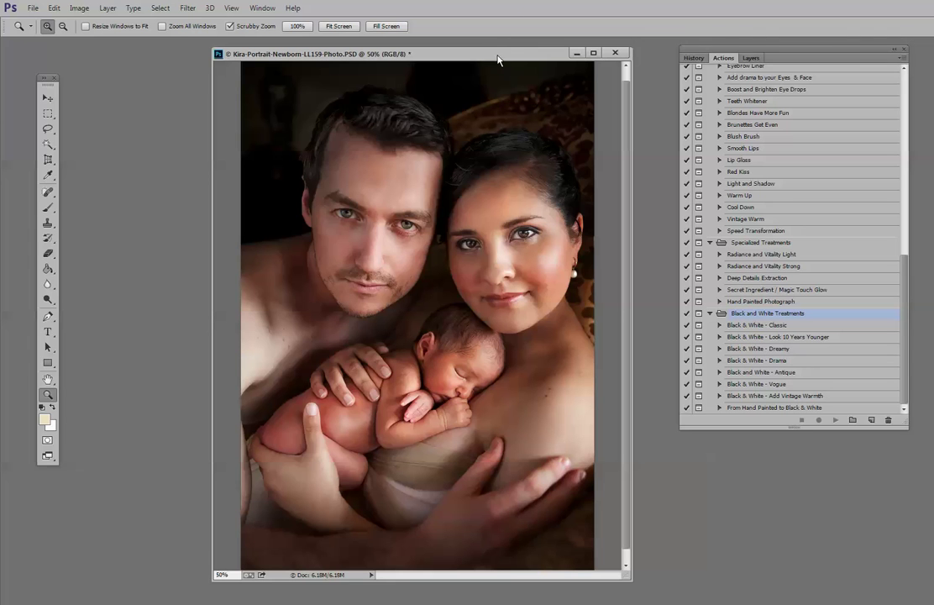
left_click_drag(500, 59, 456, 72)
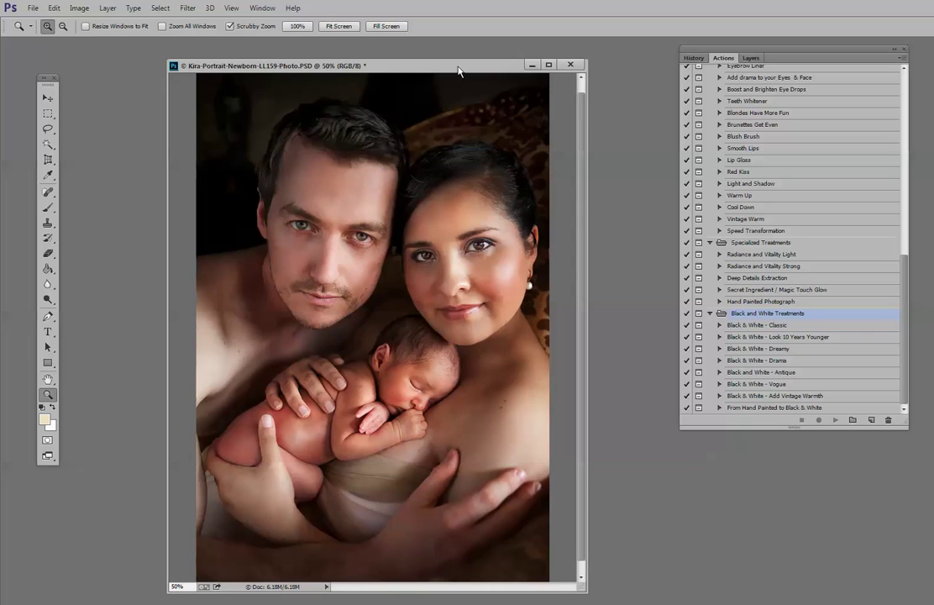
- Run the Black & White - Classic action on the portrait and continue past its message
left_click(799, 327)
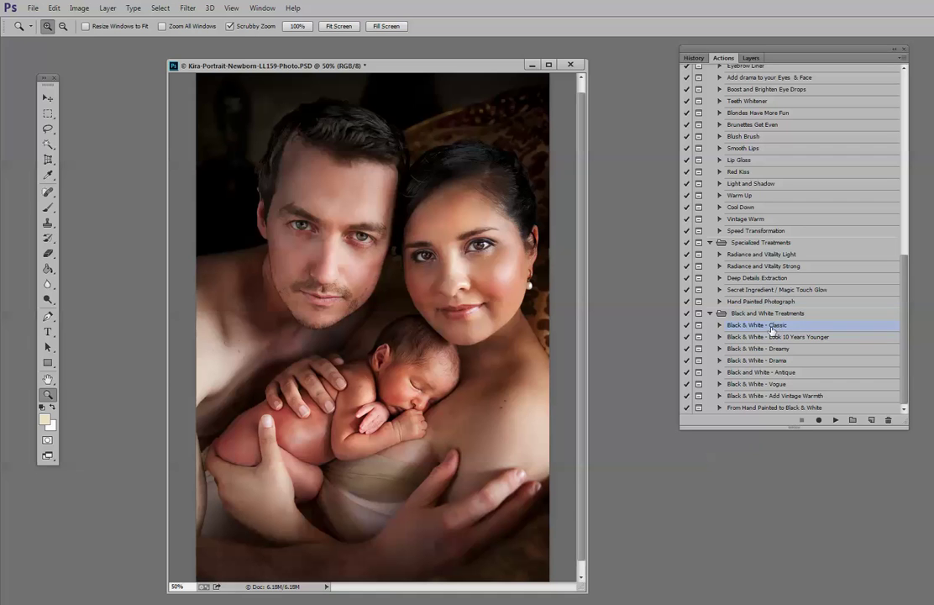
left_click(837, 420)
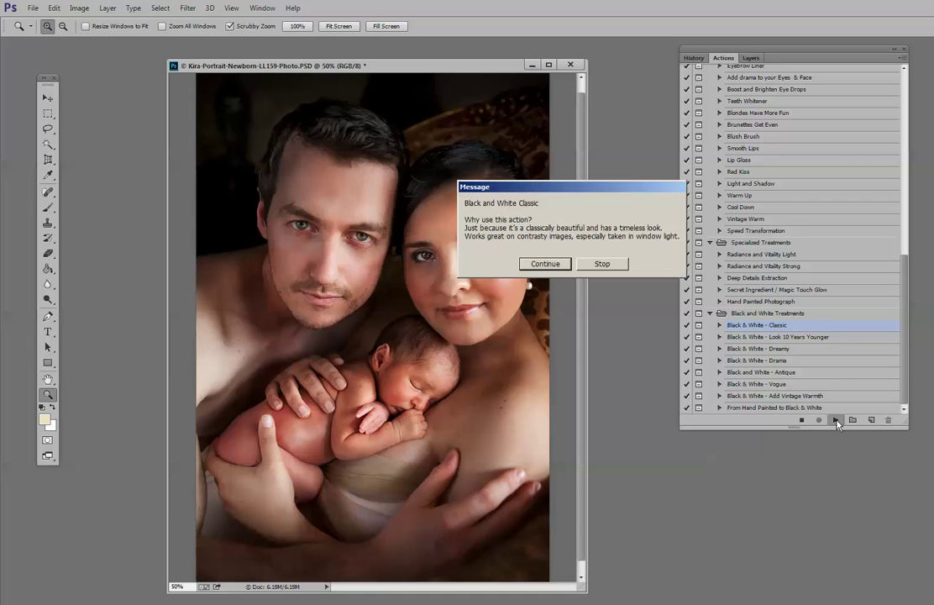
left_click(545, 264)
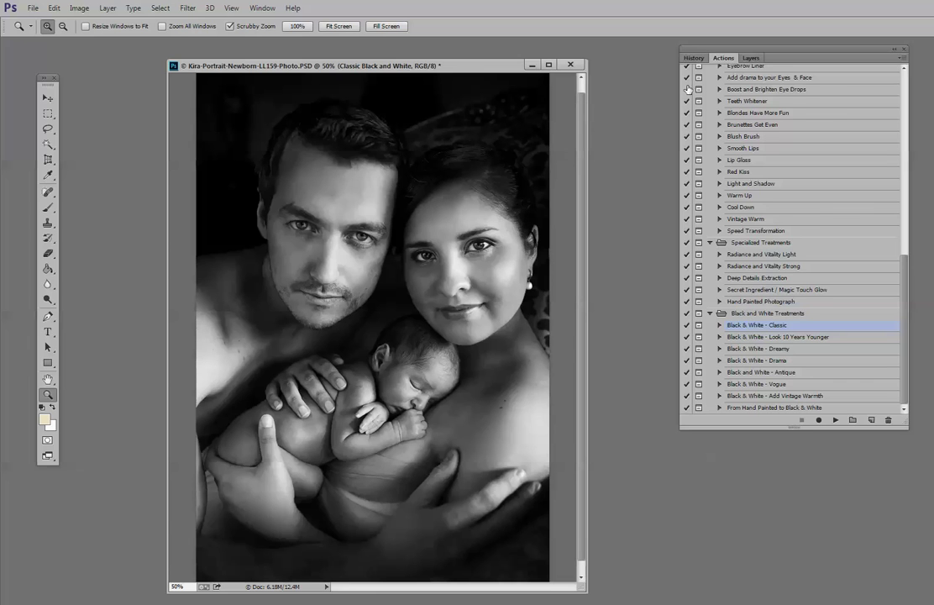
- Try the Classic Black and White layer at 33% opacity and return it to 100%
left_click(751, 58)
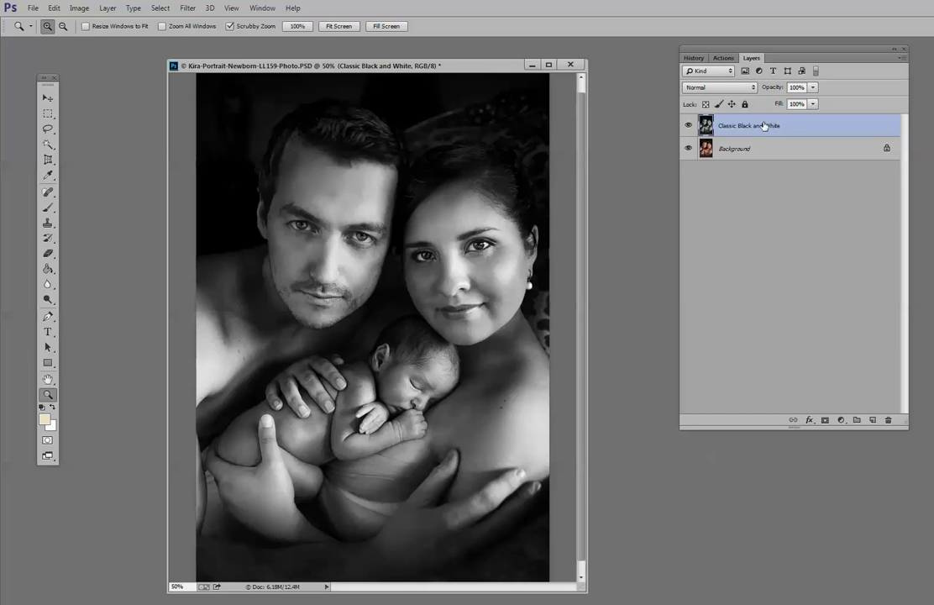
left_click(813, 88)
left_click_drag(808, 103, 775, 110)
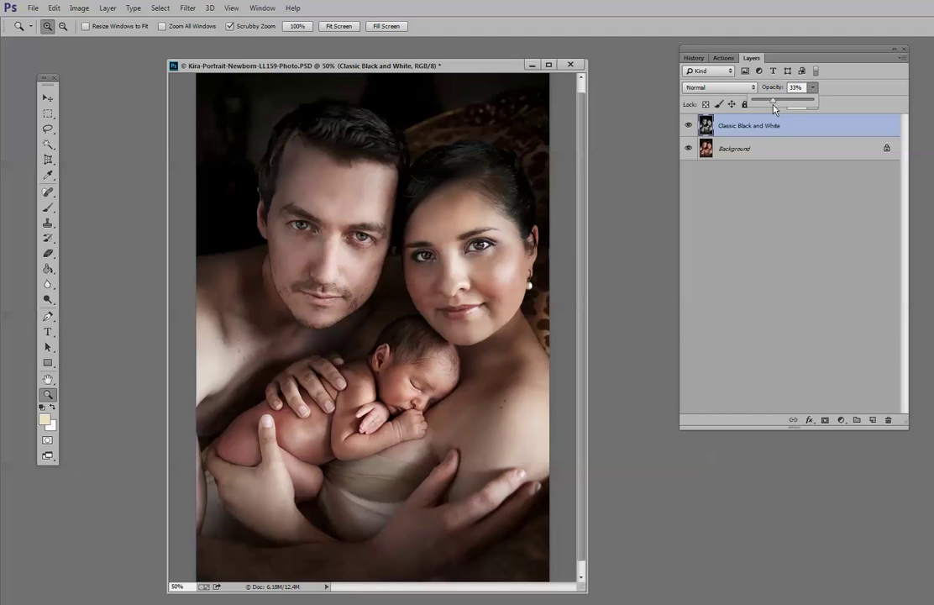
left_click_drag(774, 109, 899, 123)
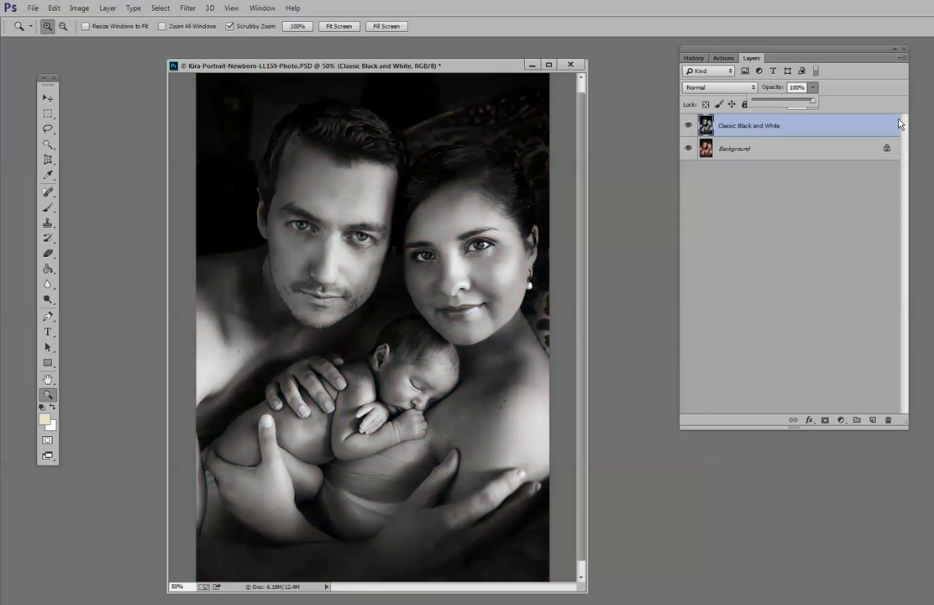
- Delete the Classic Black and White layer
left_click(725, 58)
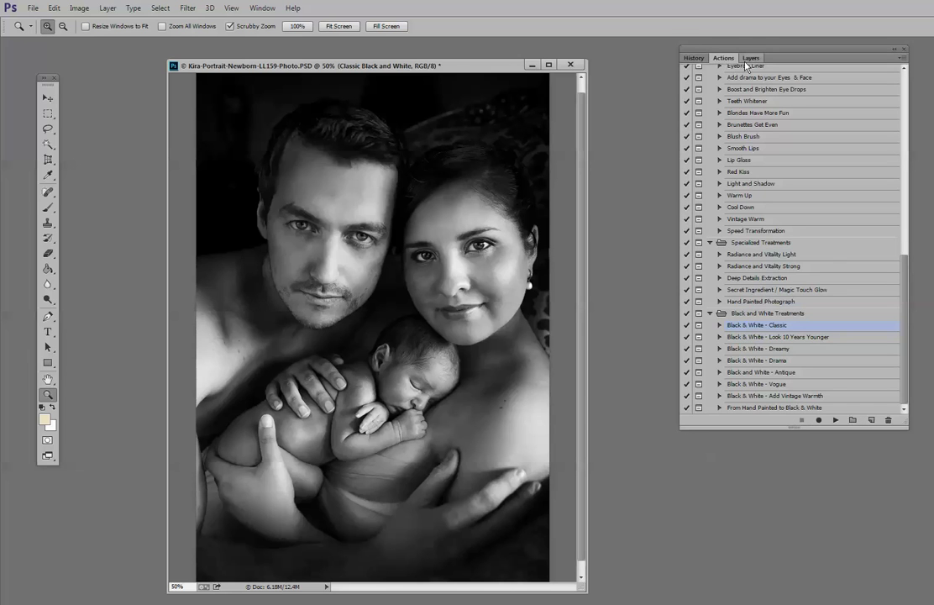
left_click(752, 58)
left_click_drag(761, 125, 891, 421)
- Run the Black & White - Look 10 Years Younger action on the portrait and delete its layer group
left_click(723, 58)
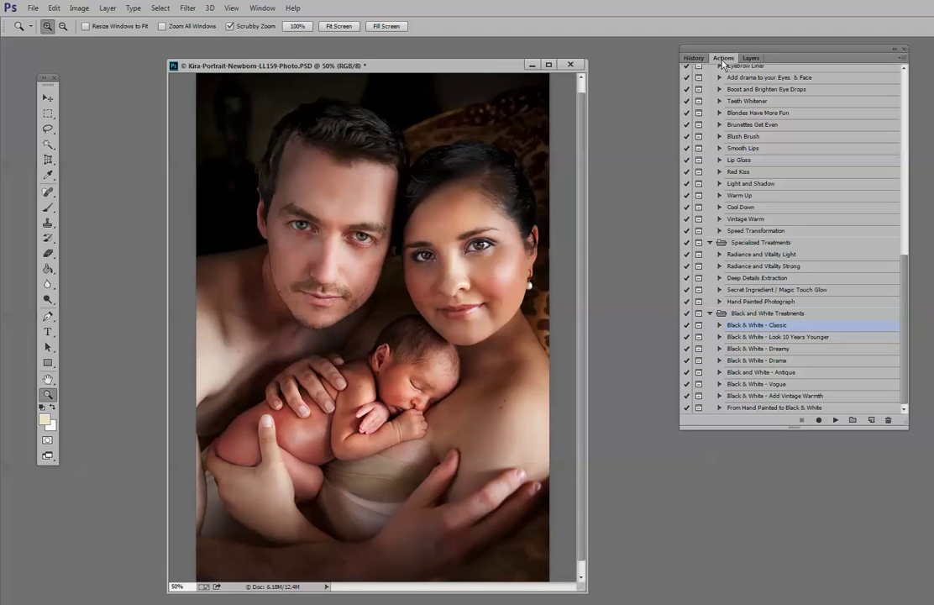
left_click(778, 337)
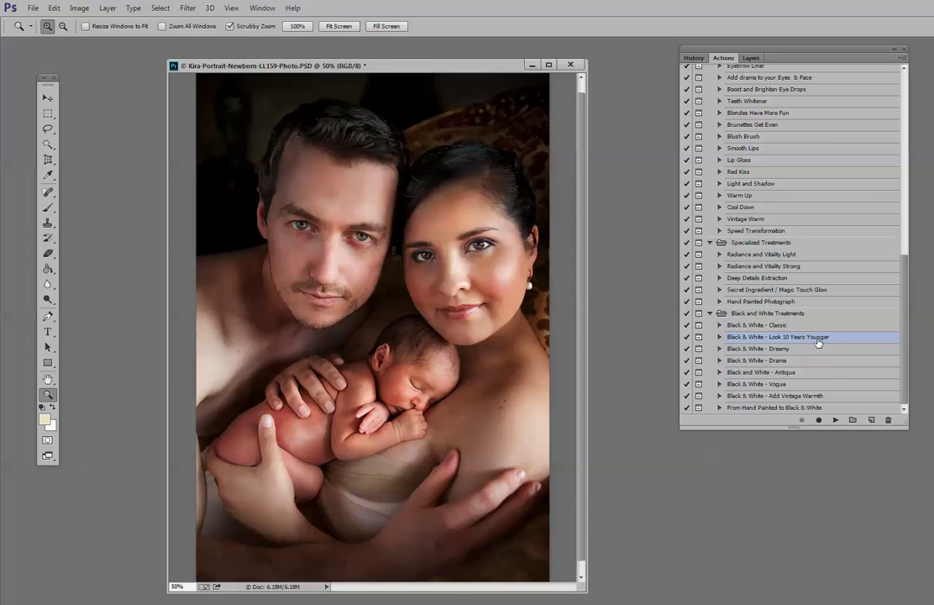
left_click(836, 422)
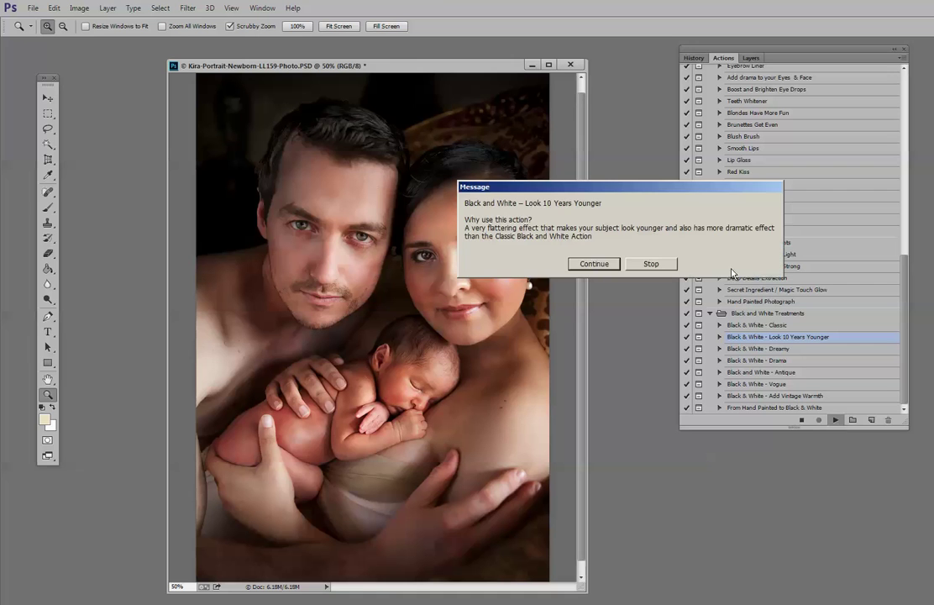
left_click(535, 264)
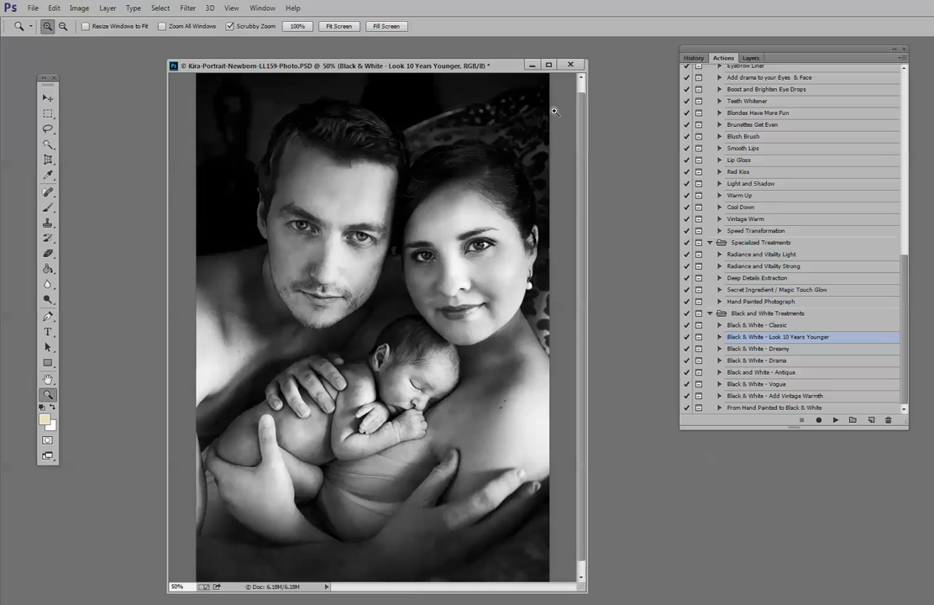
left_click(745, 59)
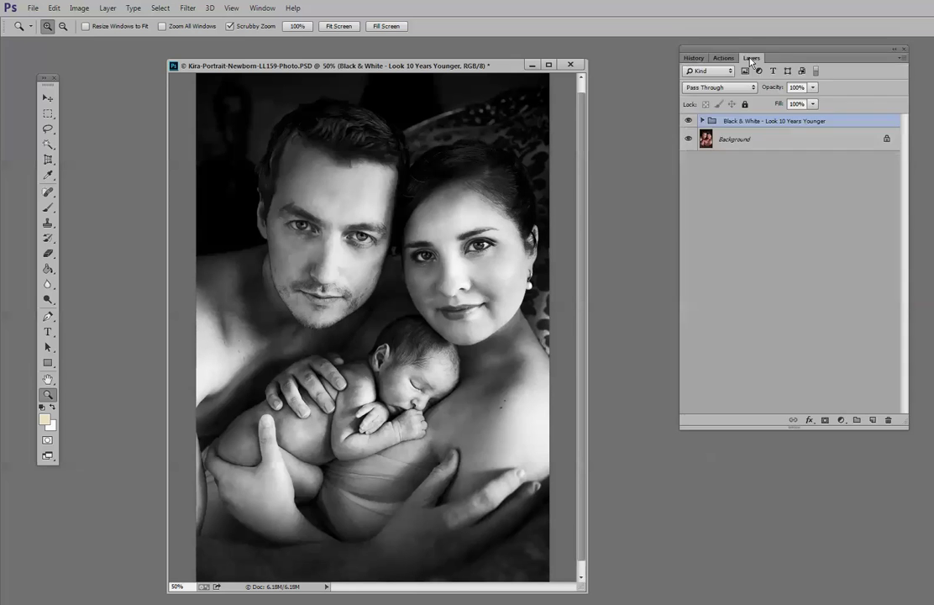
left_click_drag(697, 124, 888, 420)
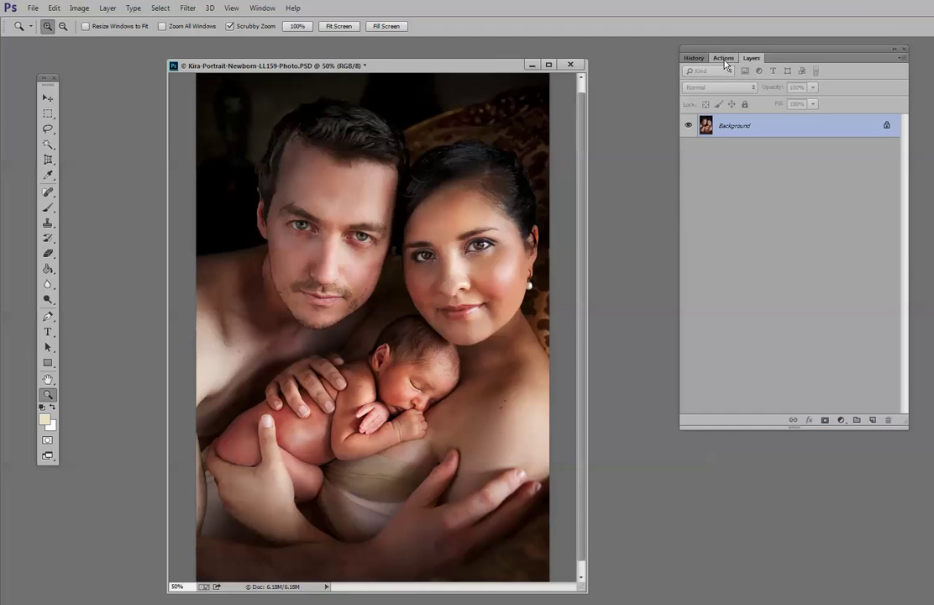
- Run the Black & White - Dreamy action on the portrait and delete its layer group
left_click(724, 59)
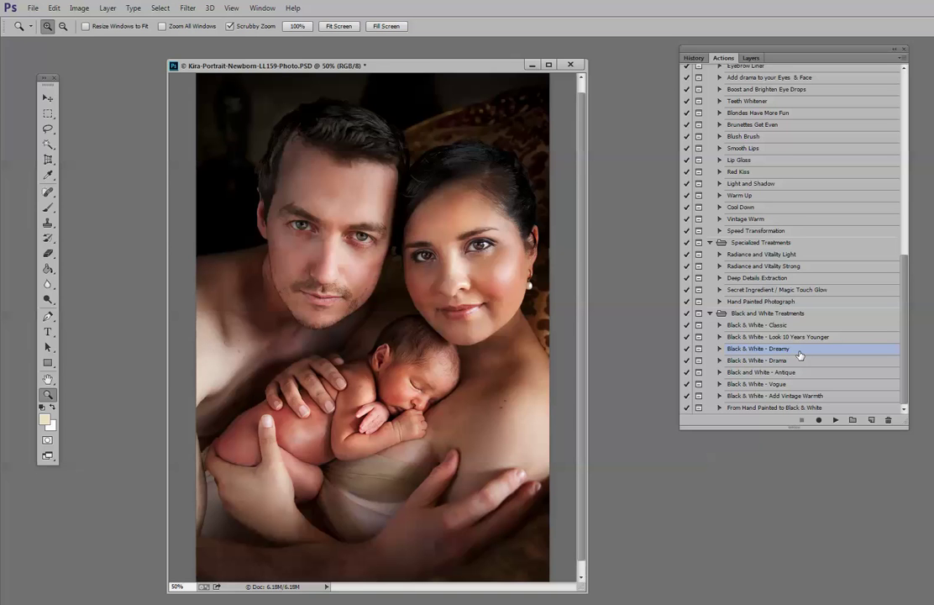
left_click(835, 420)
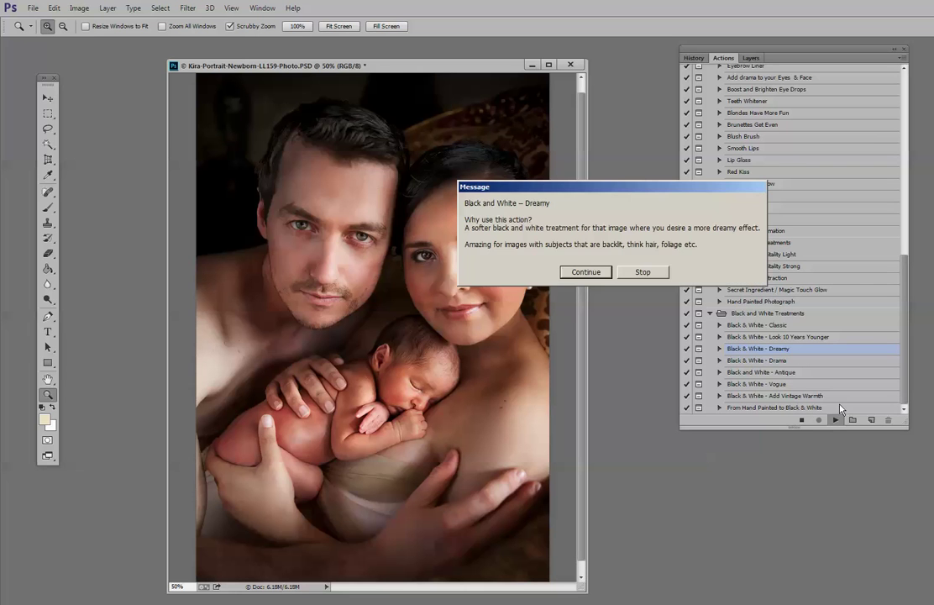
left_click(604, 273)
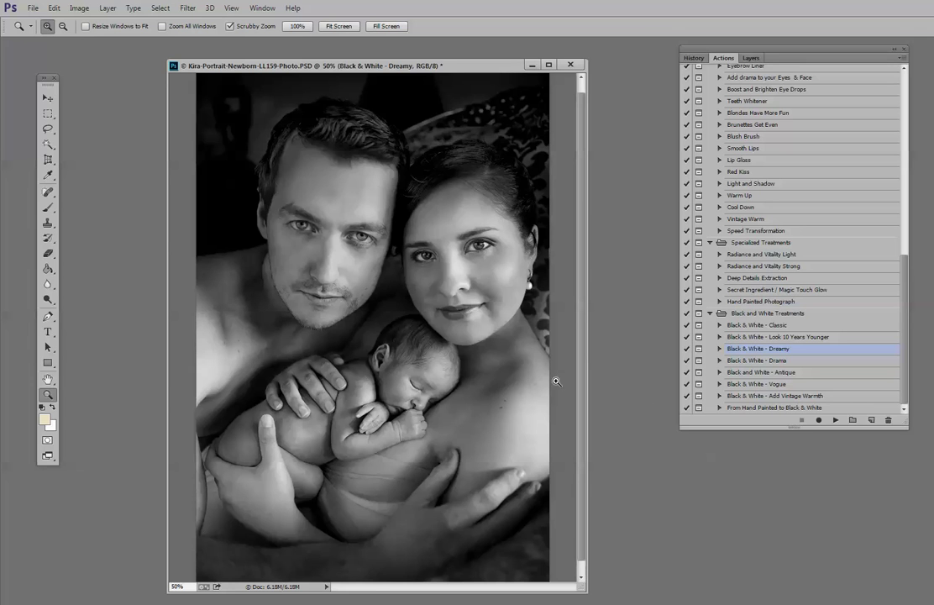
left_click(749, 58)
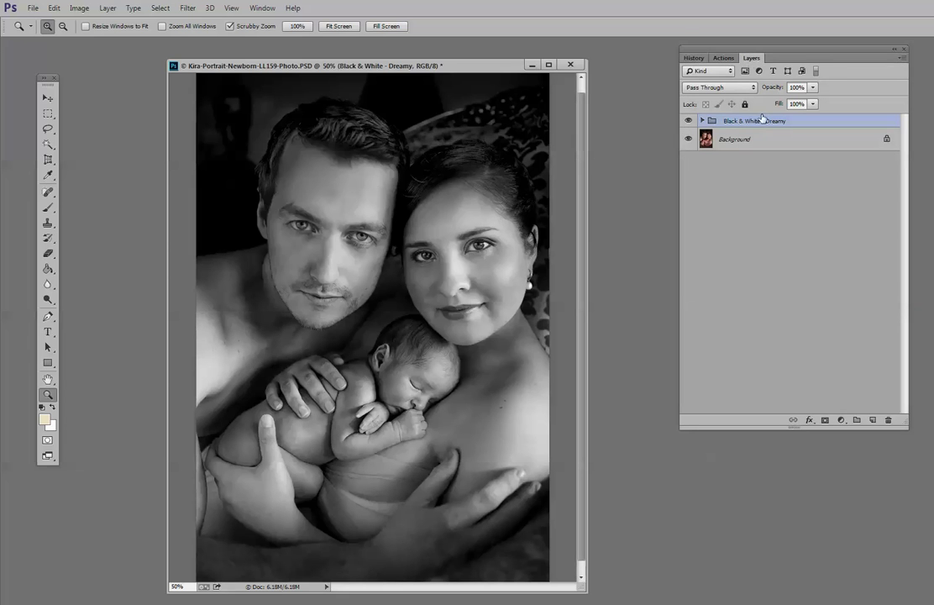
left_click_drag(759, 128, 887, 423)
- Run the Black & White - Drama action on the color portrait and continue past its message
left_click(724, 59)
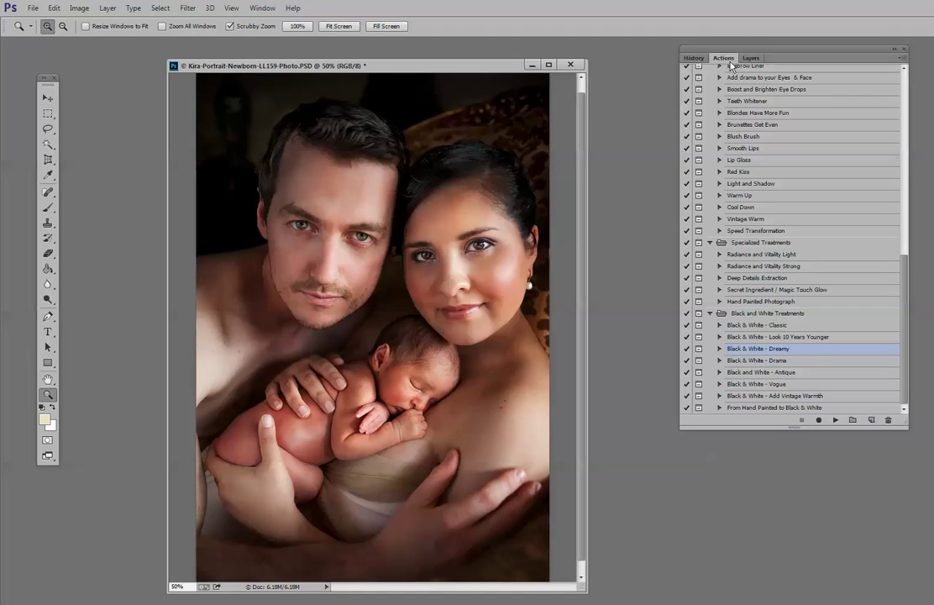
left_click(749, 361)
left_click(837, 420)
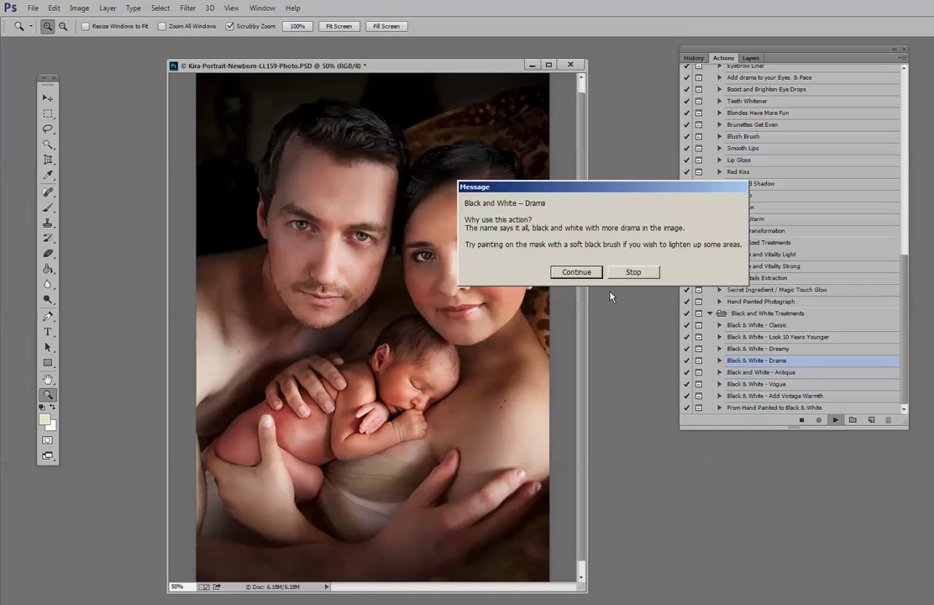
key("Return")
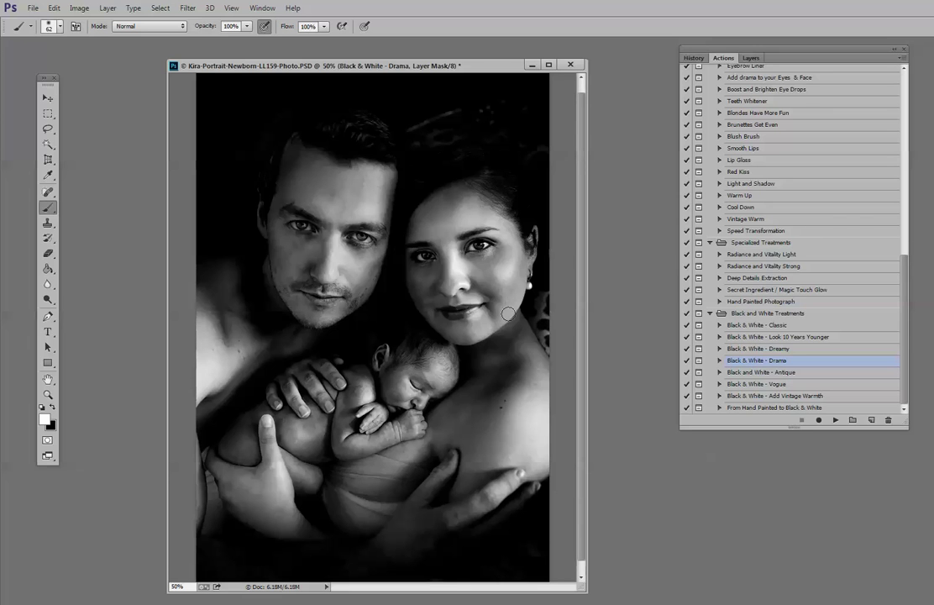
- Inspect the layers in the Black & White - Drama group and compare the portrait with Drama 1 hidden and shown
left_click(750, 58)
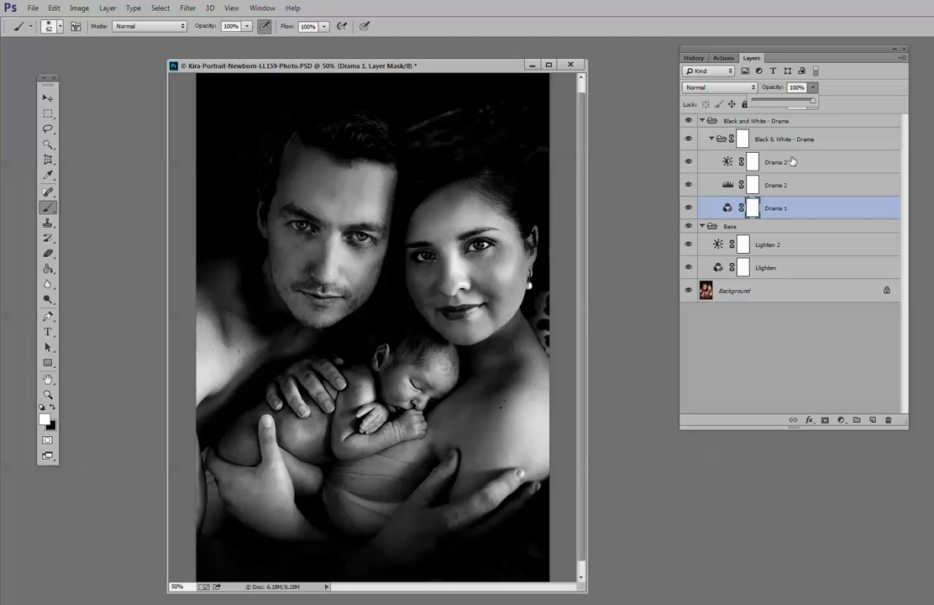
left_click(711, 140)
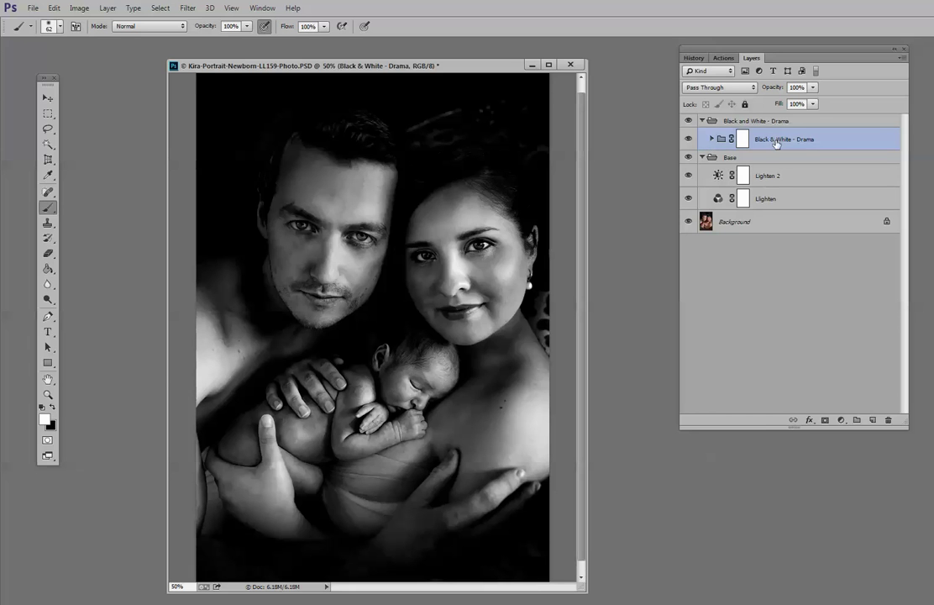
left_click(713, 140)
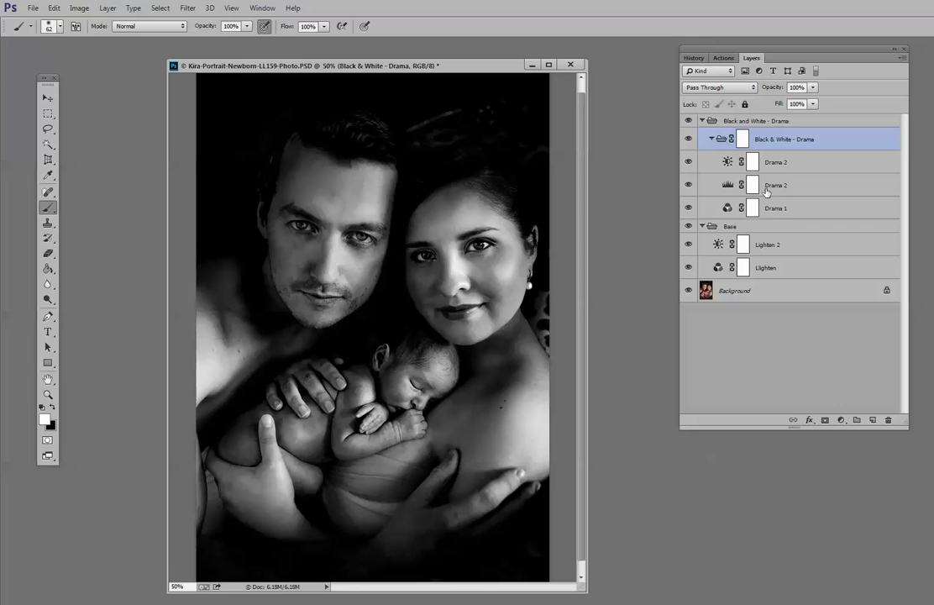
left_click(689, 208)
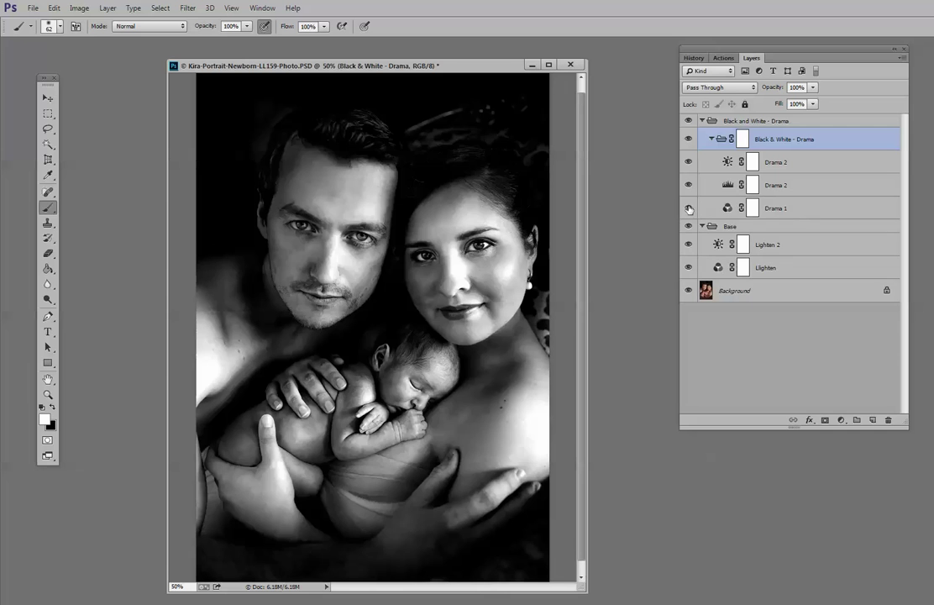
left_click(689, 208)
- Select the Drama 1 adjustment layer and set its opacity to 100%
left_click(788, 210)
left_click(813, 87)
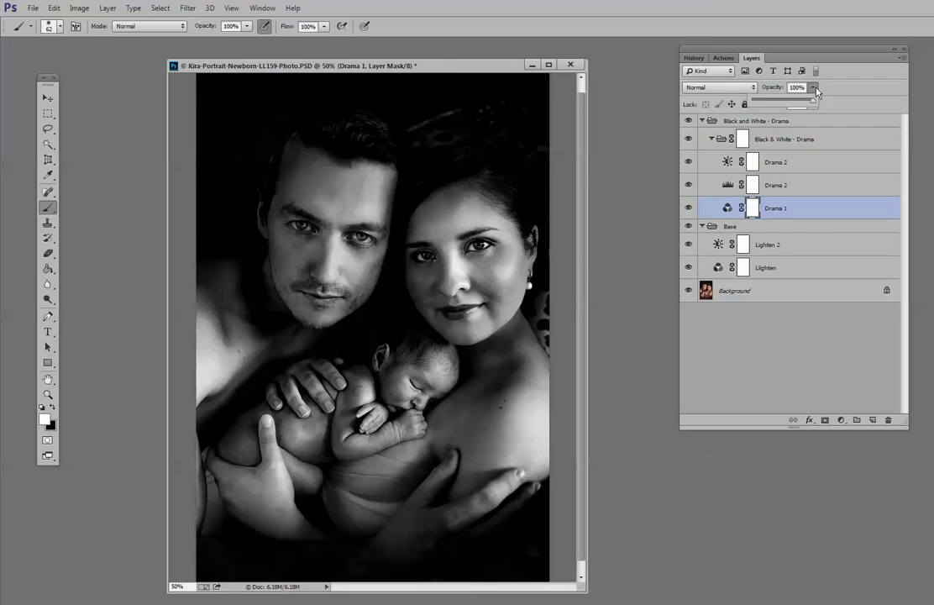
left_click_drag(815, 99, 852, 101)
- Compare the portrait with the Levels Drama 2 layer off and on, and hide the Brightness/Contrast Drama 2 layer
left_click(688, 185)
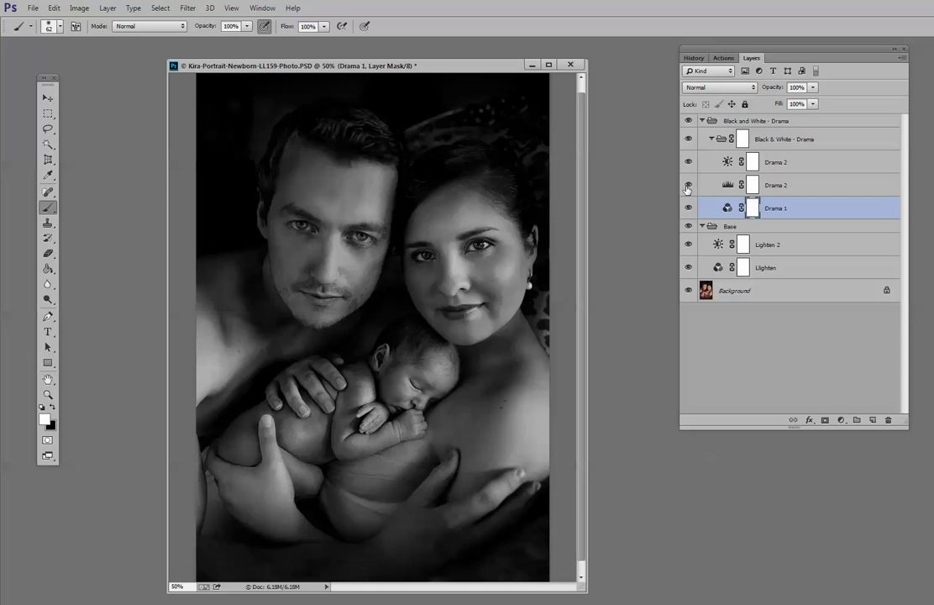
left_click(688, 185)
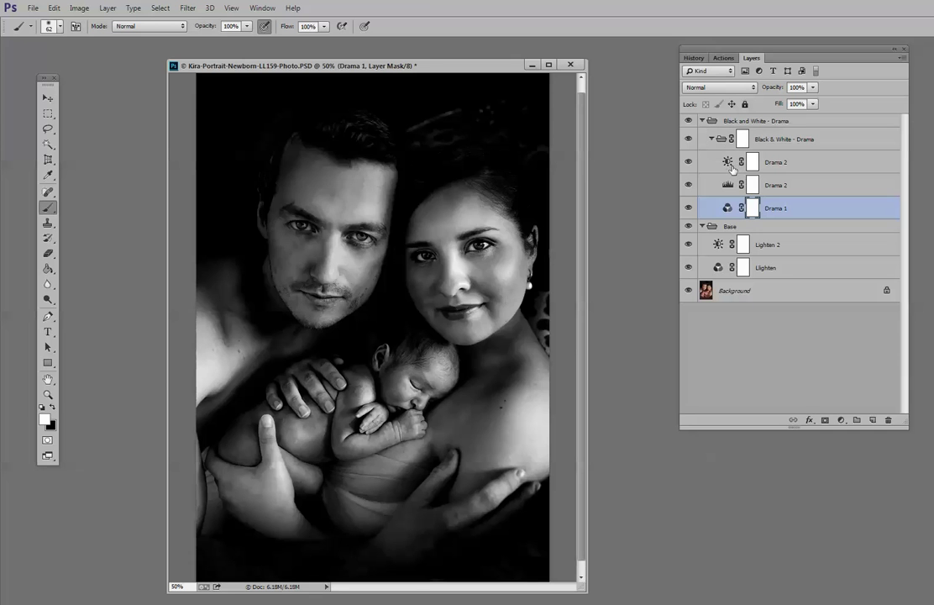
left_click(688, 165)
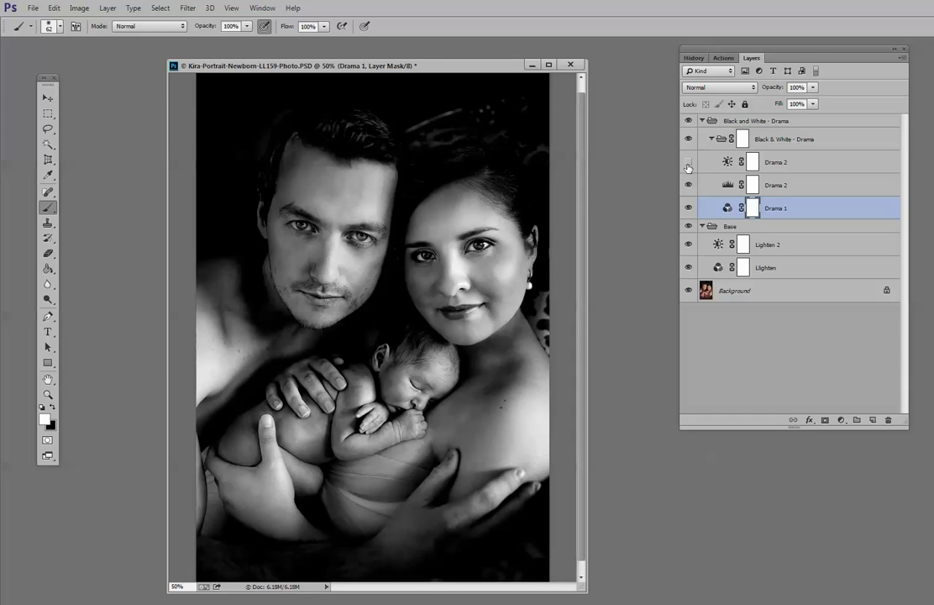
left_click(688, 163)
left_click(688, 164)
- Collapse the inner Black & White - Drama group and its parent Black and White - Drama group
left_click(711, 140)
left_click(711, 140)
left_click(711, 140)
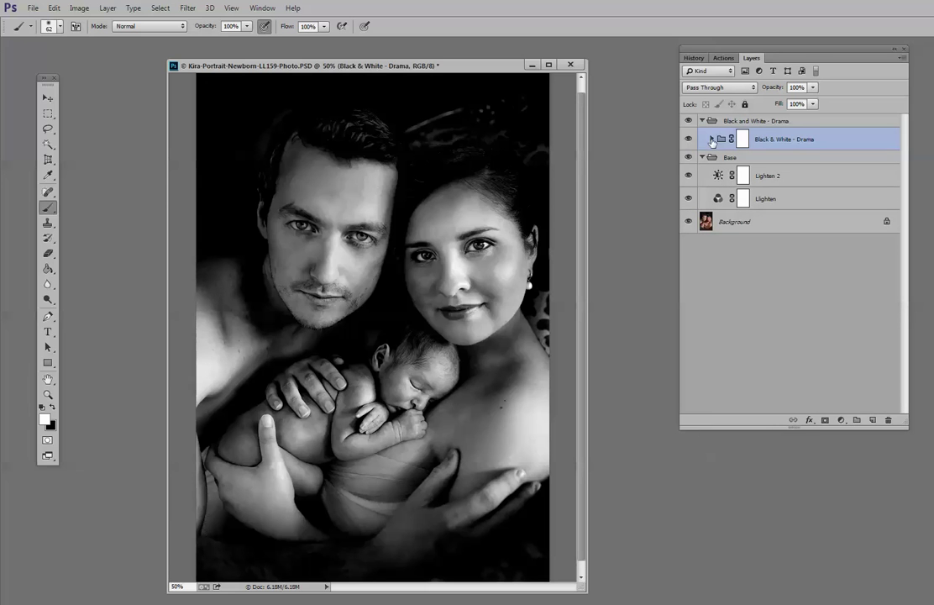
left_click(702, 121)
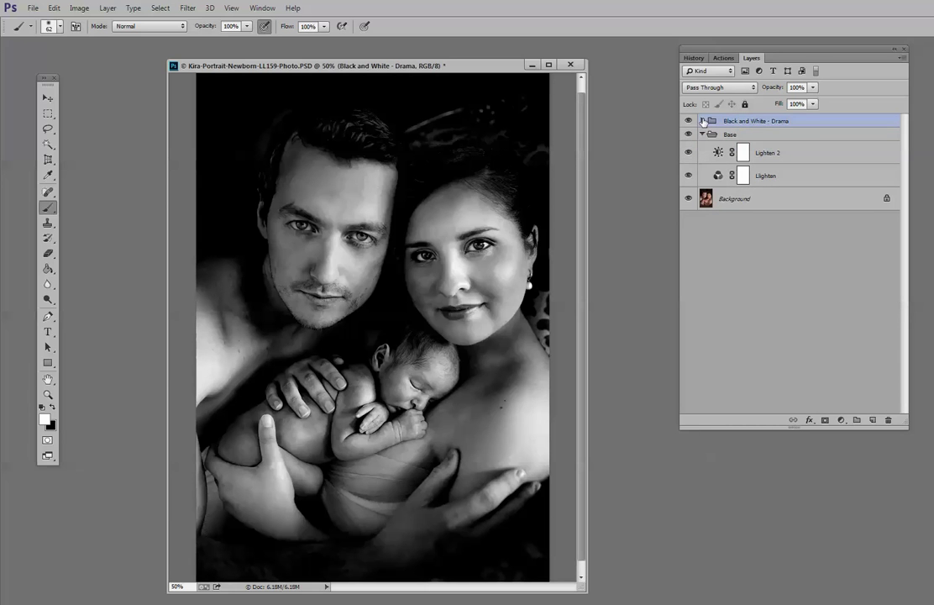
- In the Base group, hide the Llighten layer and switch the Lighten 2 layer off and back on
left_click(689, 154)
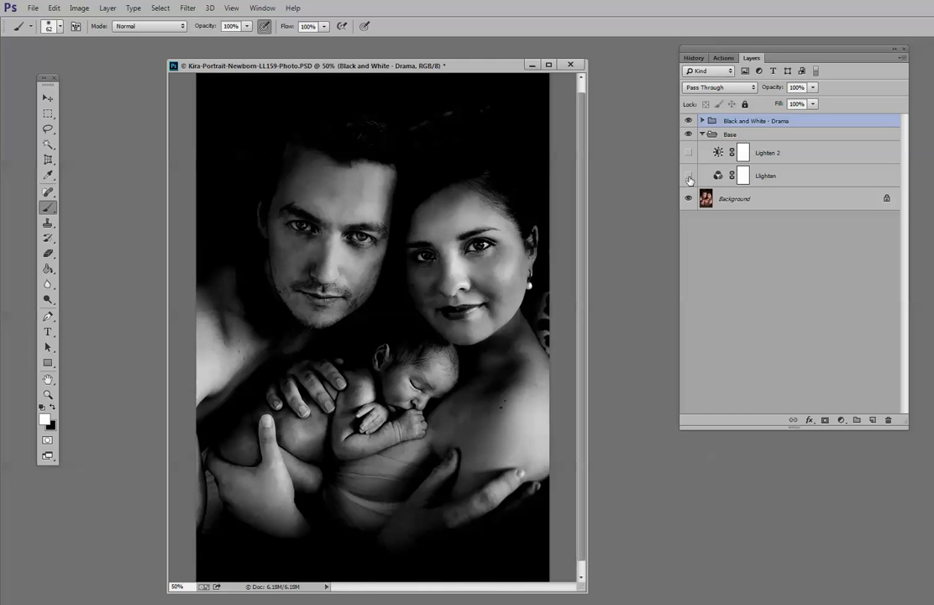
left_click(689, 177)
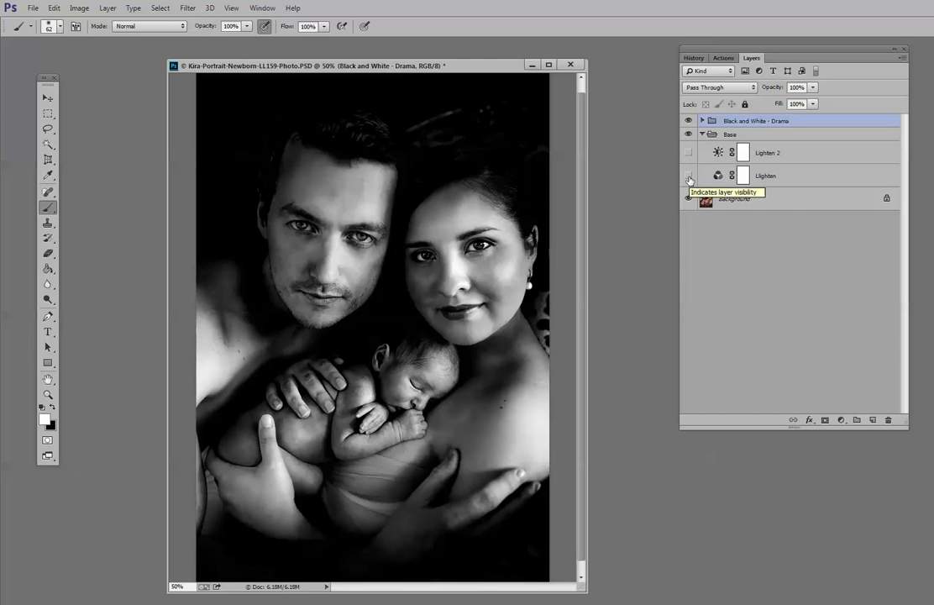
left_click(688, 153)
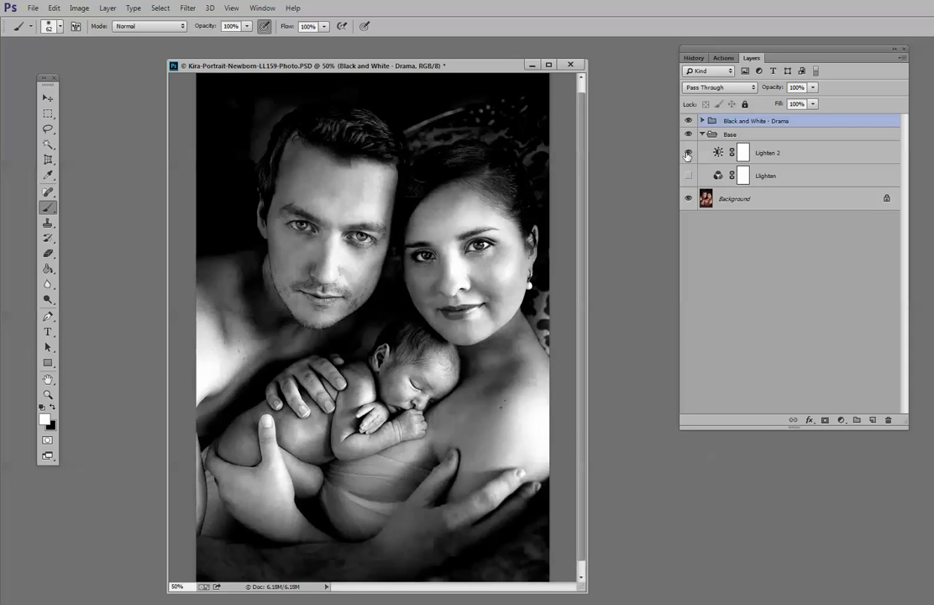
- Reduce the Lighten 2 layer's opacity to about 43% and collapse the Base group
left_click(772, 155)
left_click(813, 88)
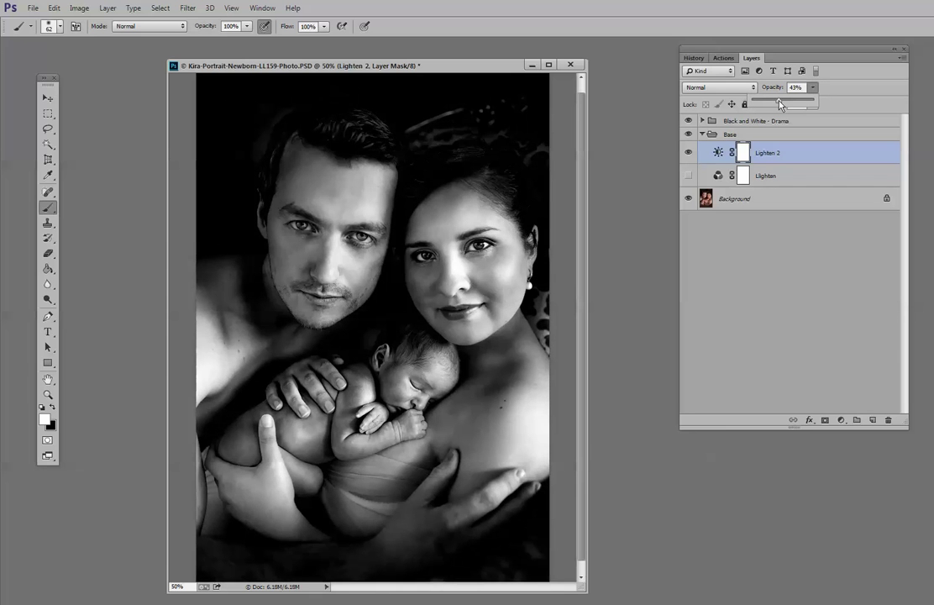
left_click(702, 135)
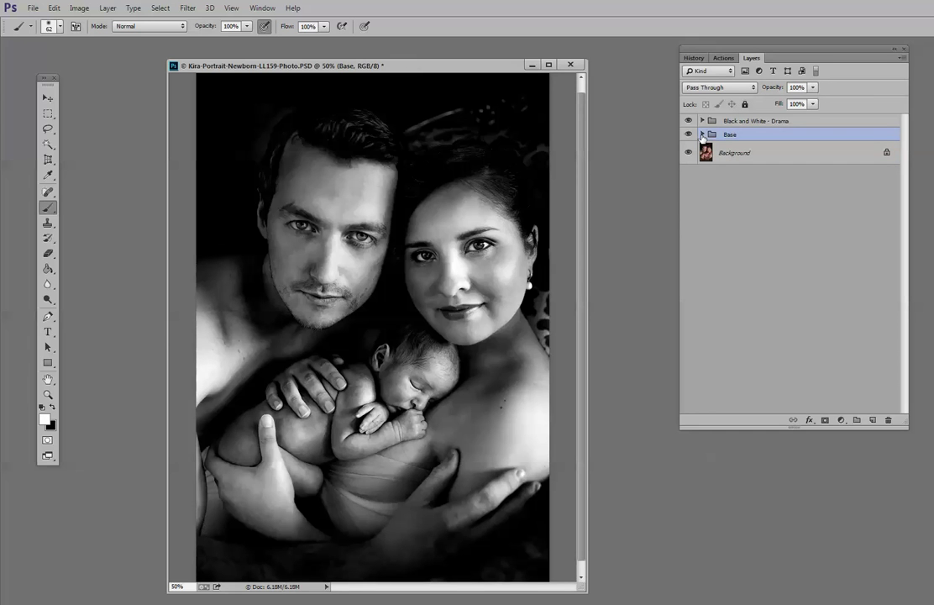
- Lower the Black and White - Drama group's opacity to 47% to compare the effect, and return it to 100%
left_click(762, 122)
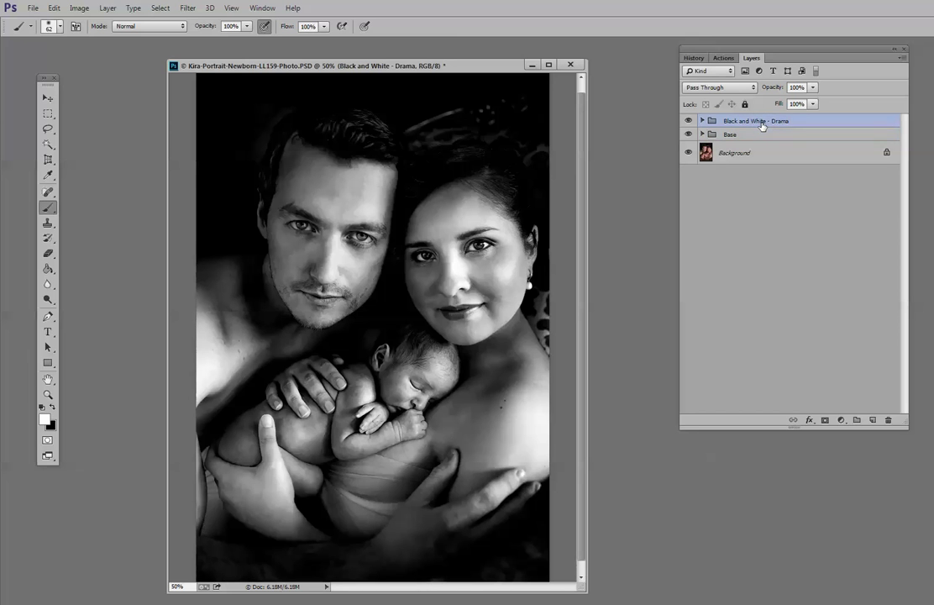
left_click(813, 88)
left_click_drag(800, 101, 781, 106)
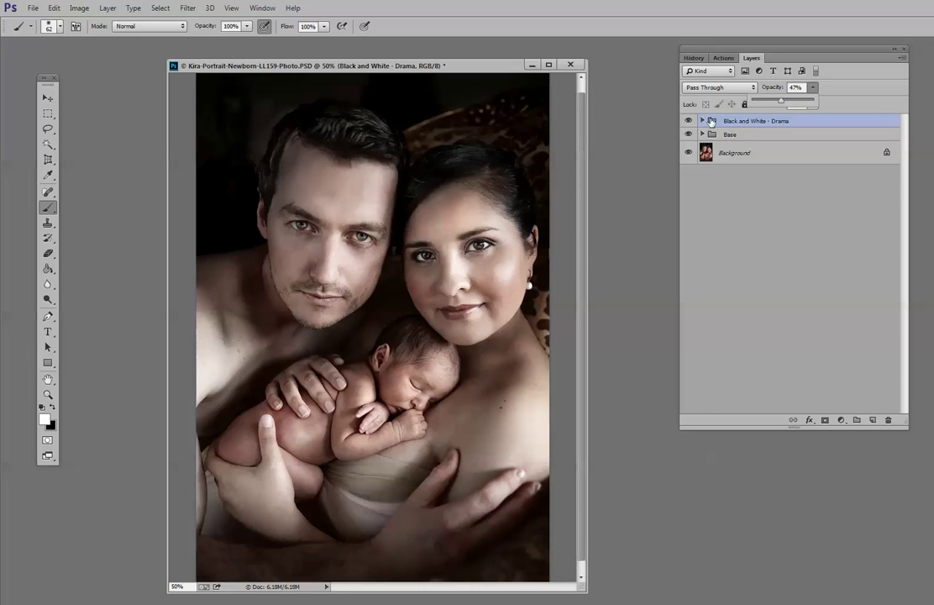
left_click_drag(782, 105, 794, 105)
left_click_drag(790, 104, 845, 105)
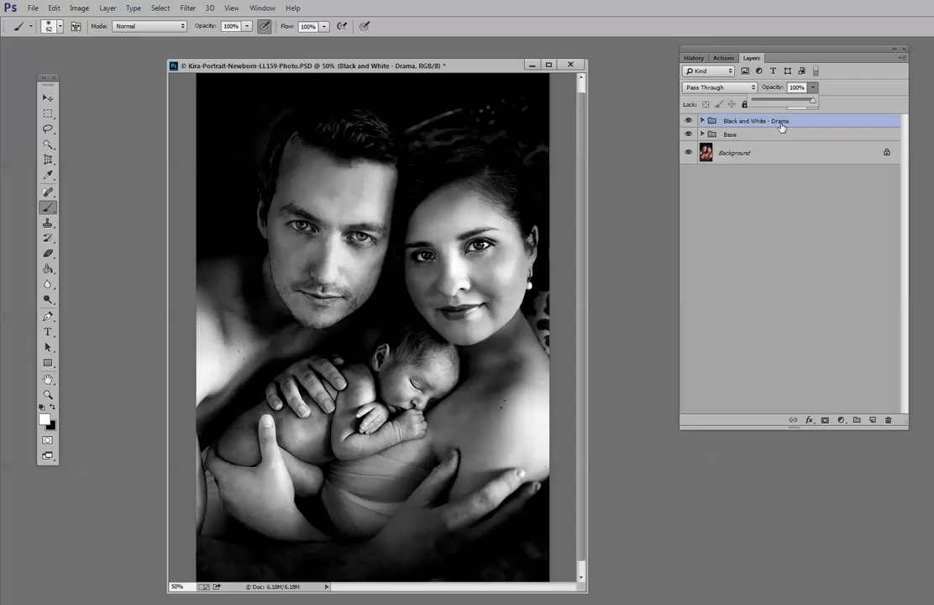
- Delete the Black and White - Drama and Base groups from the newborn portrait and minimize its window
left_click_drag(781, 126, 891, 422)
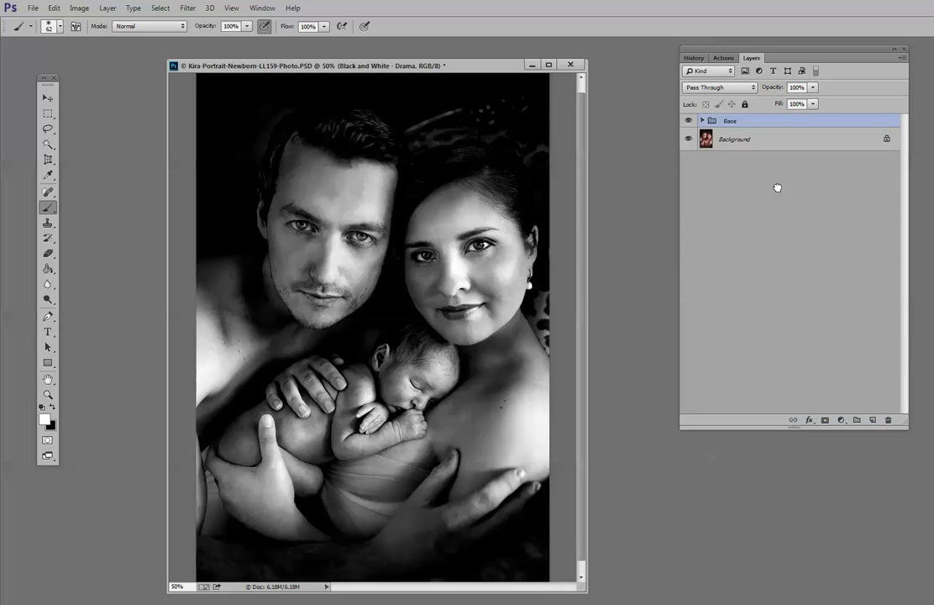
left_click_drag(756, 121, 886, 423)
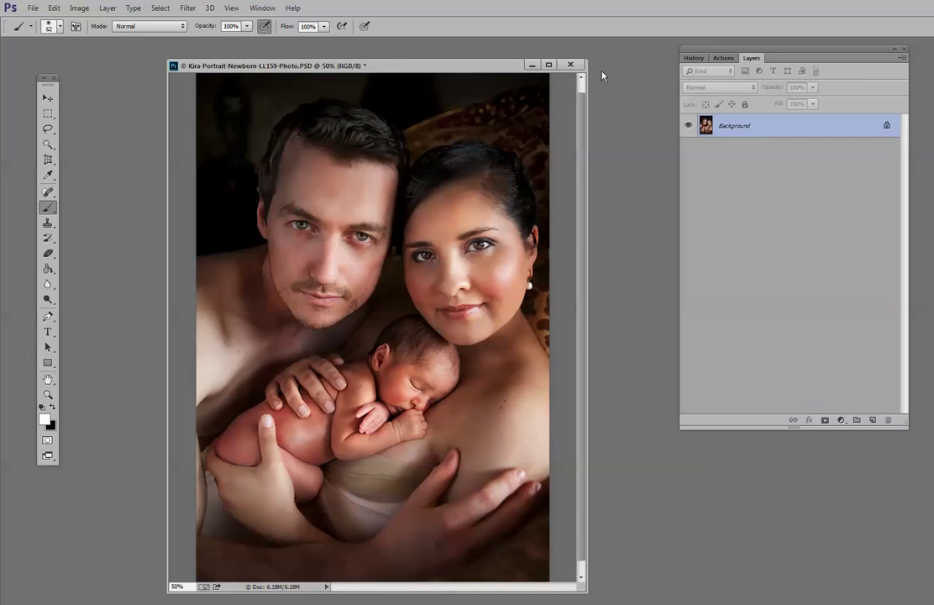
left_click(531, 66)
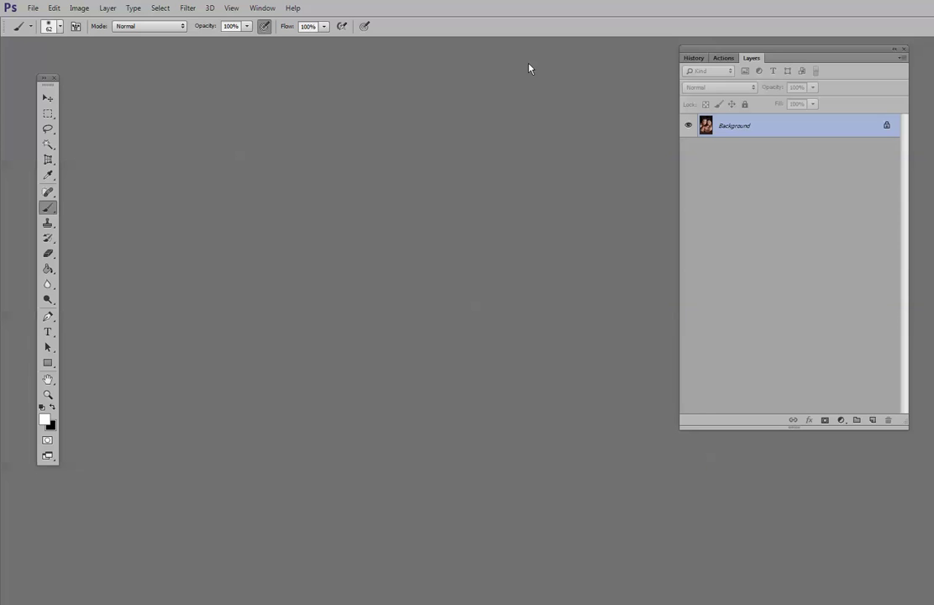
- Bring the glamour portrait's window into the workspace, zoom it to 50% and resize the window to fit the whole photo
left_click_drag(933, 184, 216, 216)
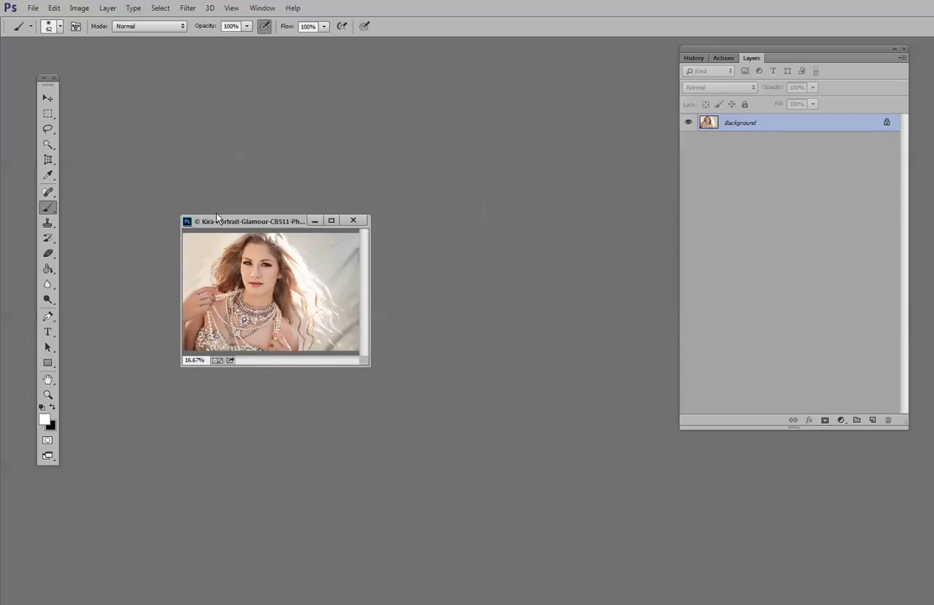
left_click(48, 394)
left_click(267, 265)
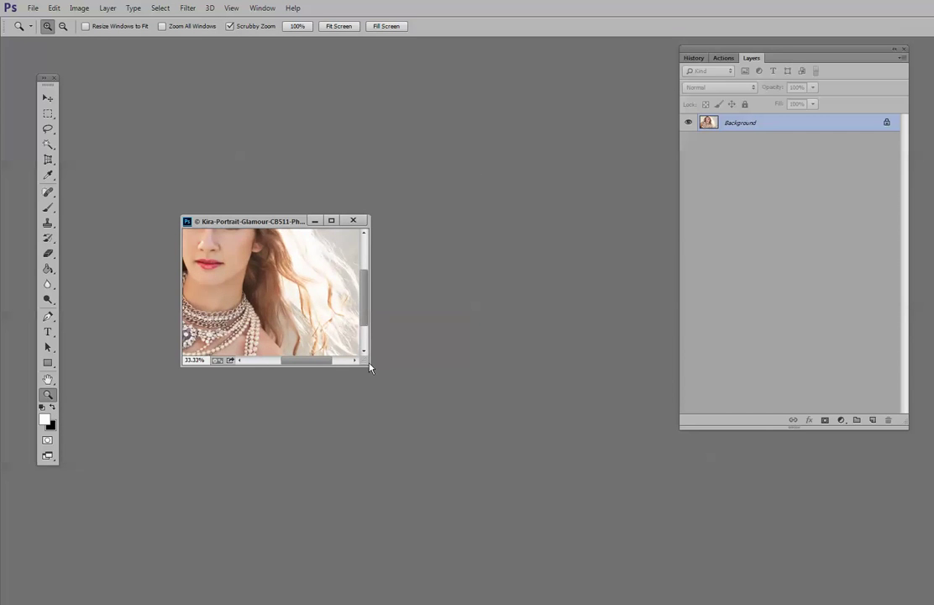
left_click_drag(370, 367, 792, 577)
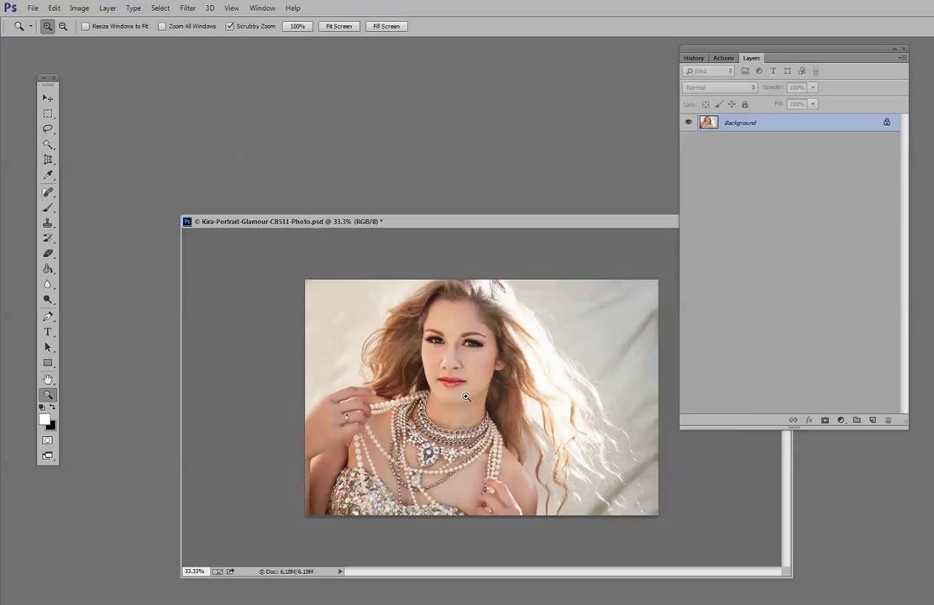
left_click(469, 400)
left_click_drag(473, 225, 369, 124)
left_click_drag(663, 516, 622, 533)
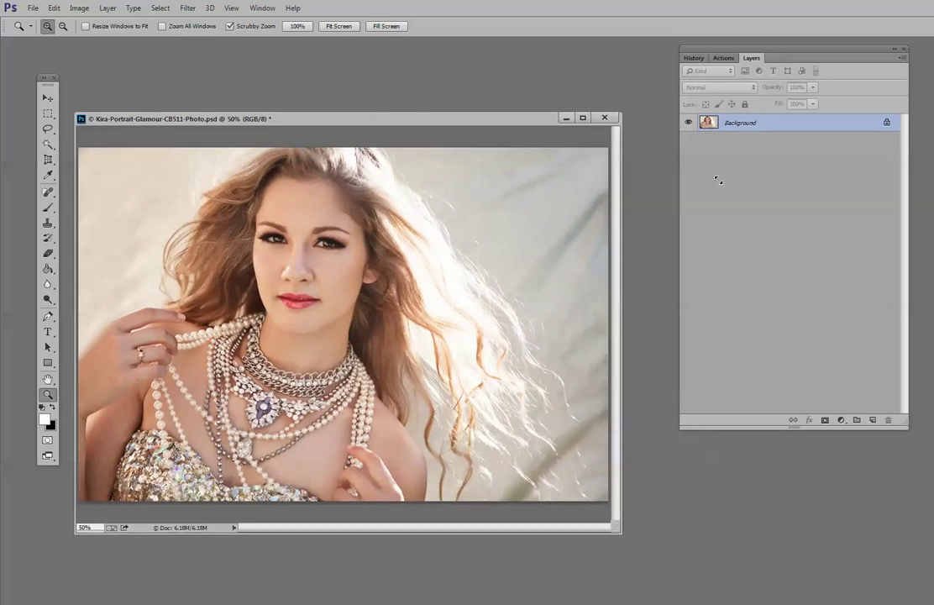
- Run the Black & White - Classic action on the glamour portrait and delete the layer group it creates
left_click(724, 58)
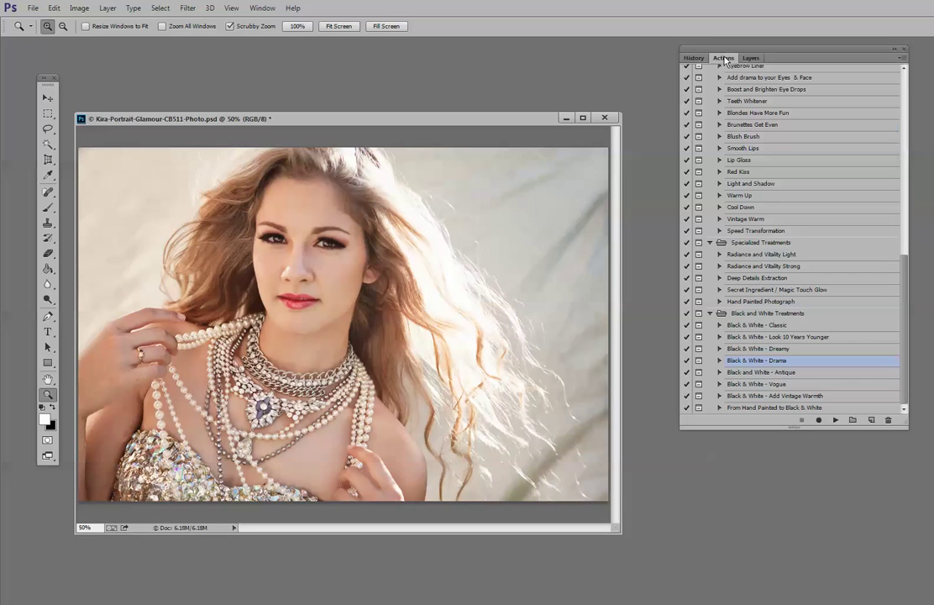
left_click(757, 325)
left_click(835, 420)
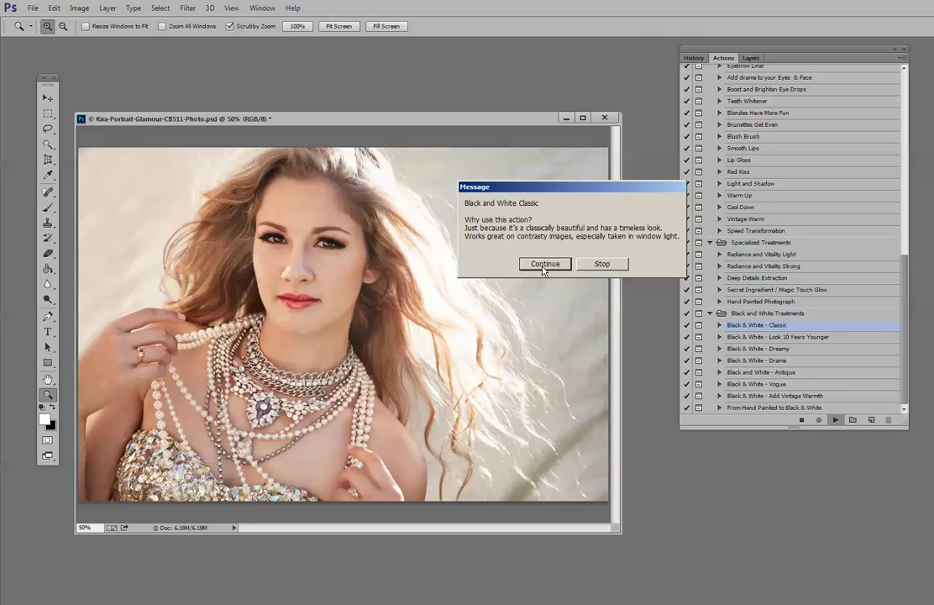
left_click(544, 264)
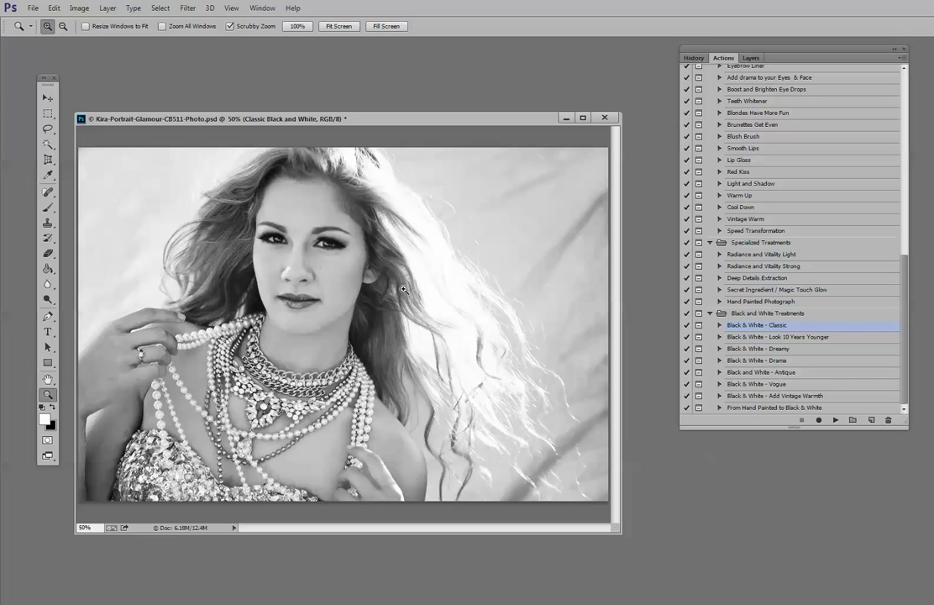
left_click(750, 58)
left_click_drag(779, 123, 888, 420)
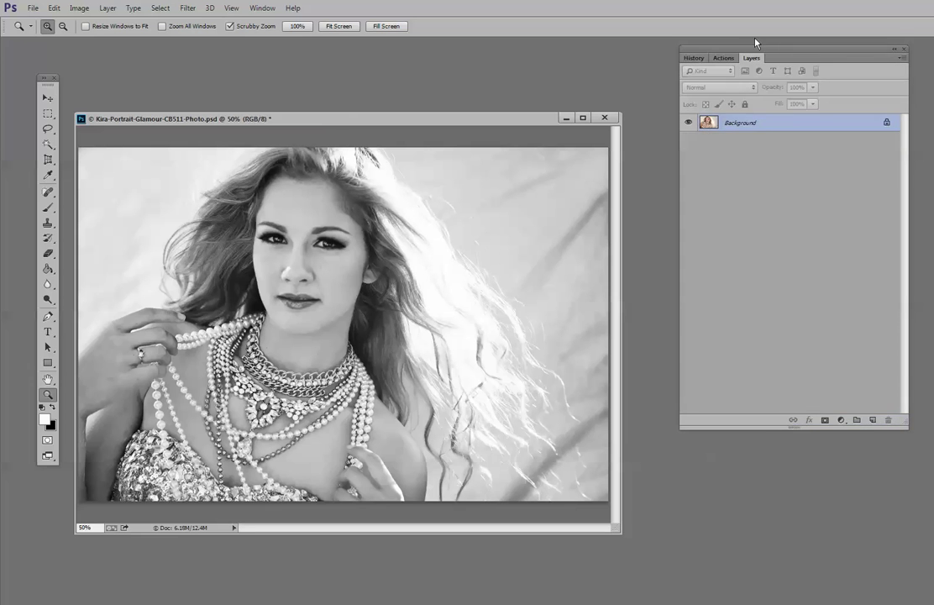
- Run the Black & White - Look 10 Years Younger action on the glamour portrait
left_click(724, 58)
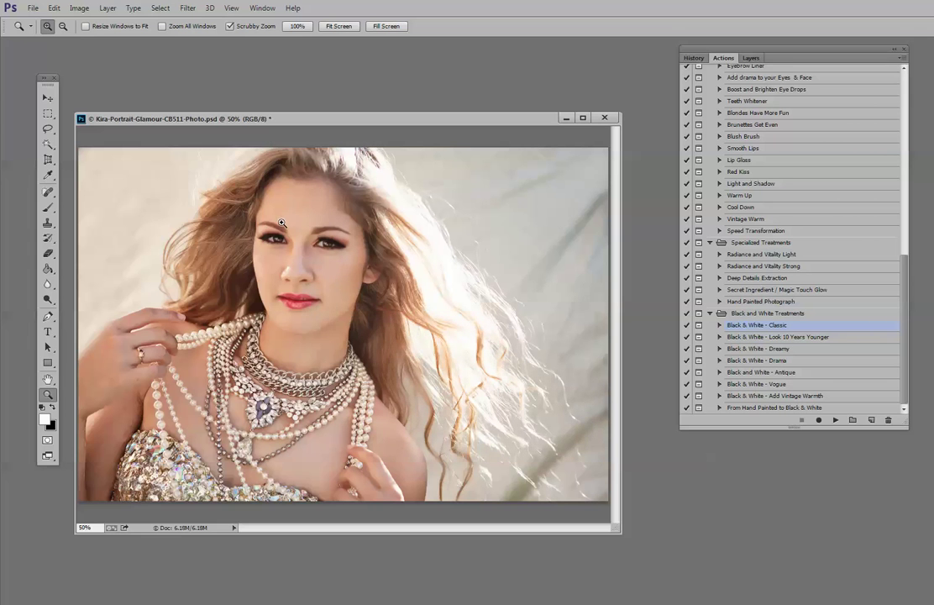
left_click(765, 337)
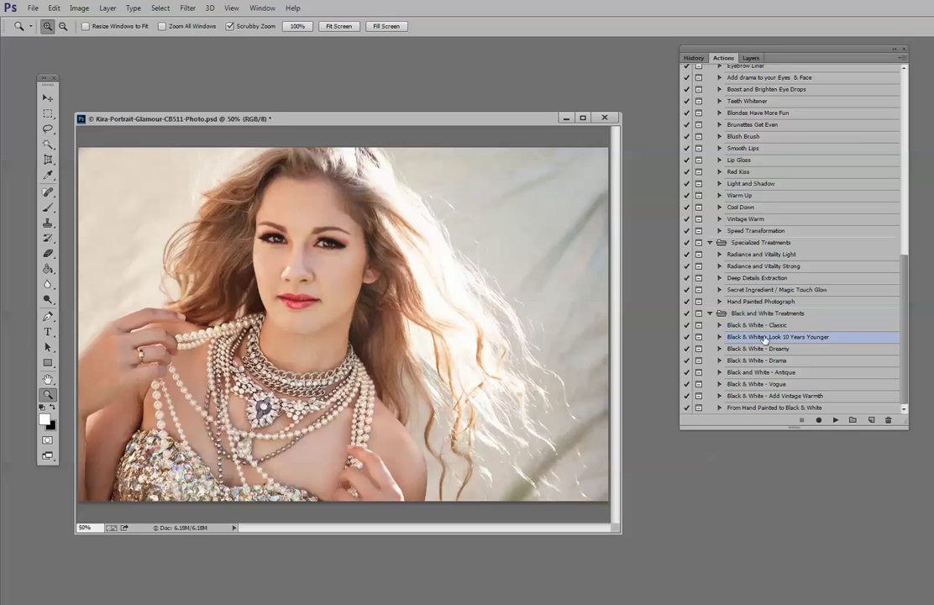
left_click(836, 419)
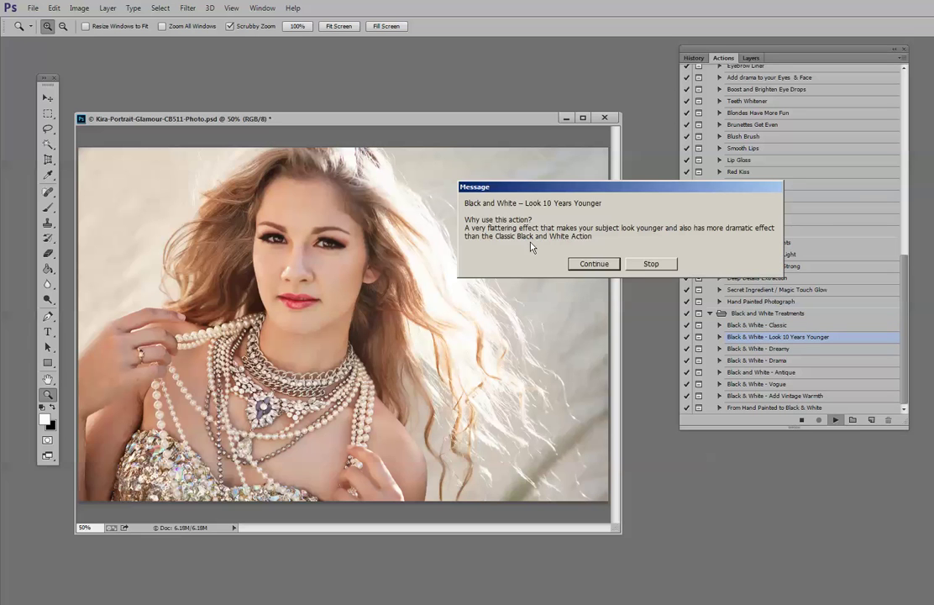
left_click(595, 264)
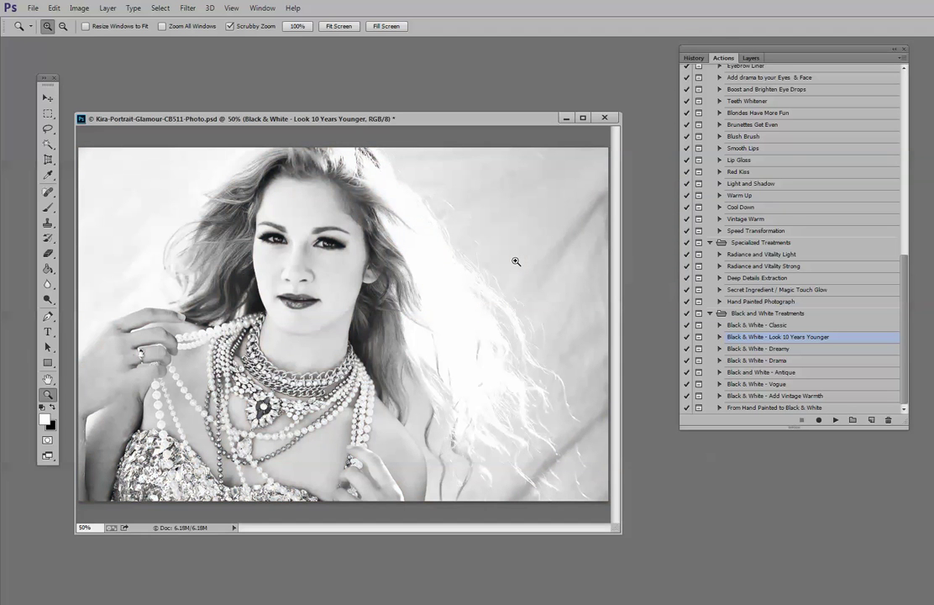
- Inspect the layers inside the Look 10 Years Younger group, collapse it and delete the group
left_click(751, 58)
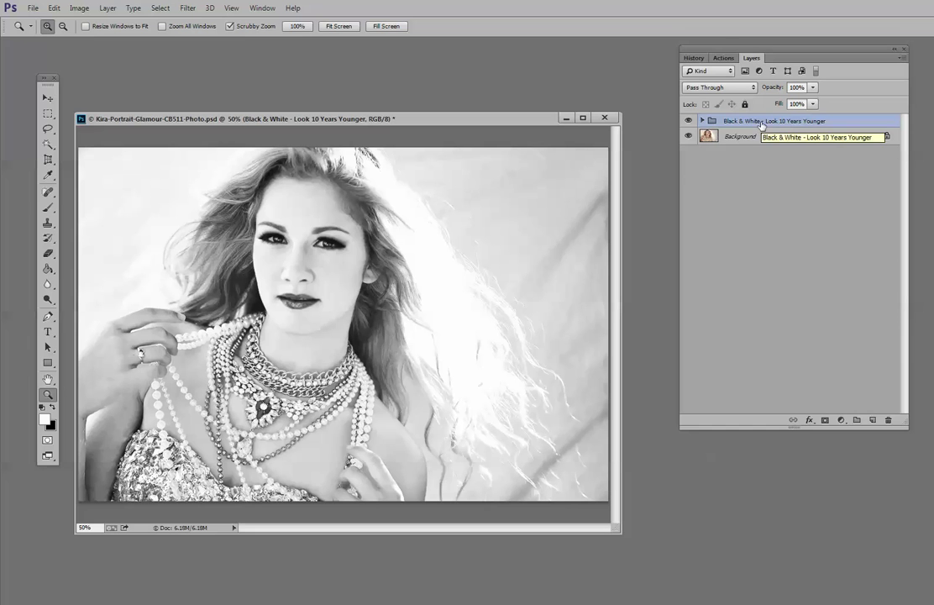
left_click(702, 121)
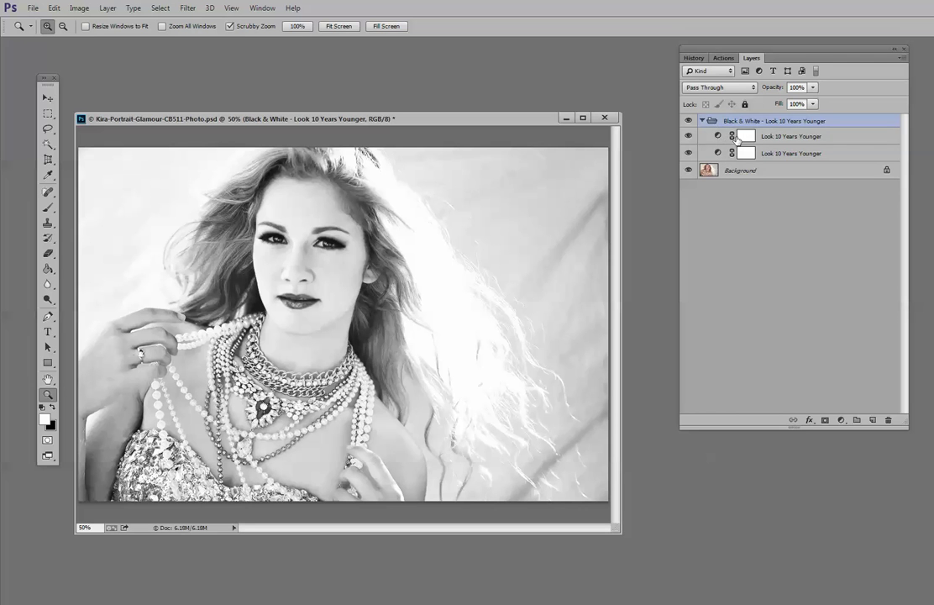
left_click(703, 121)
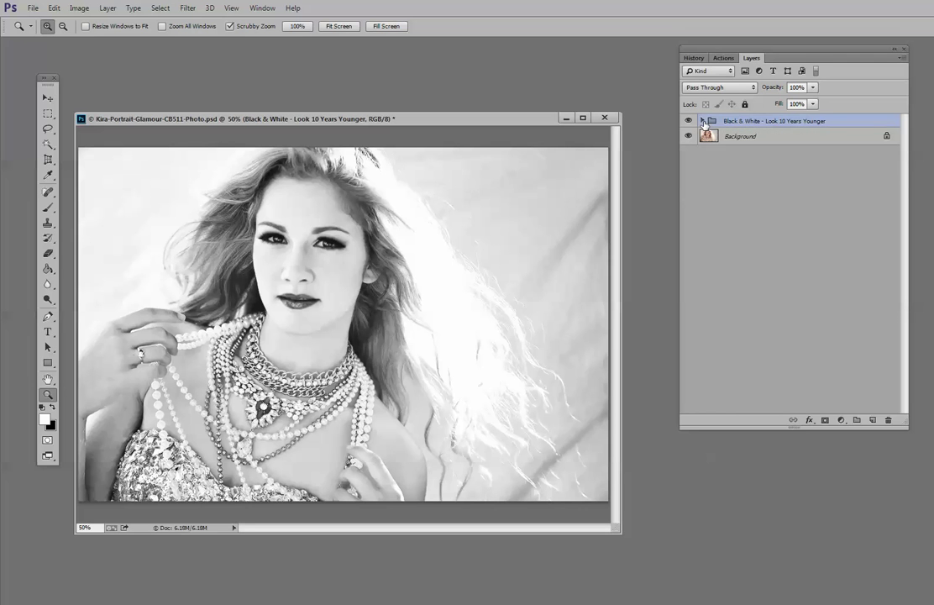
left_click_drag(765, 126, 888, 418)
- Run the Black & White - Dreamy action on the glamour portrait
left_click(724, 58)
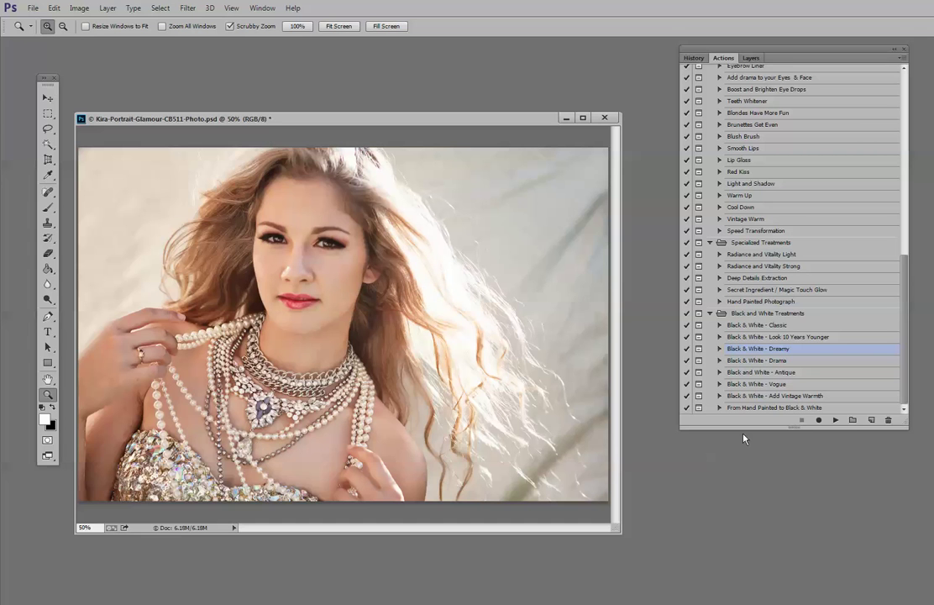
left_click(836, 419)
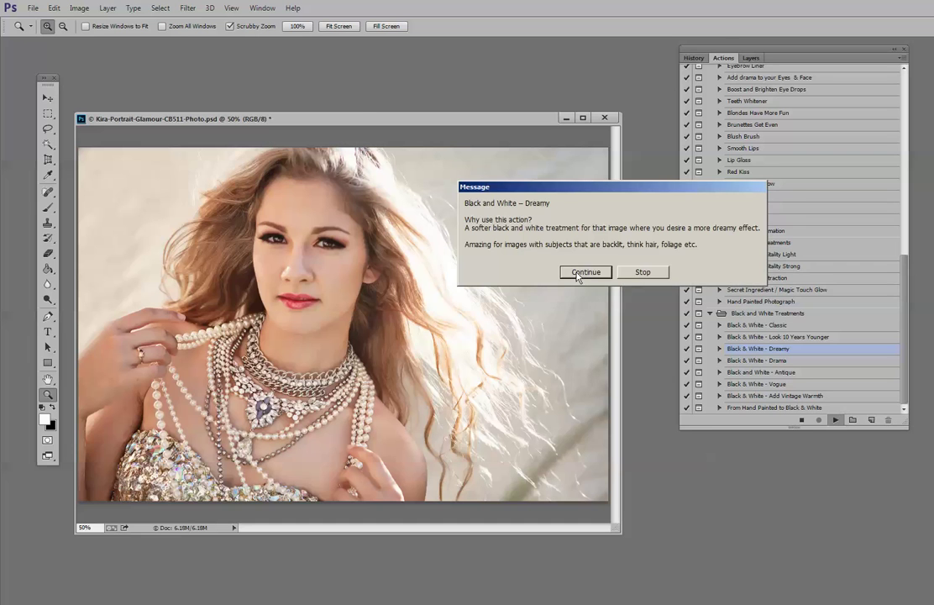
left_click(586, 271)
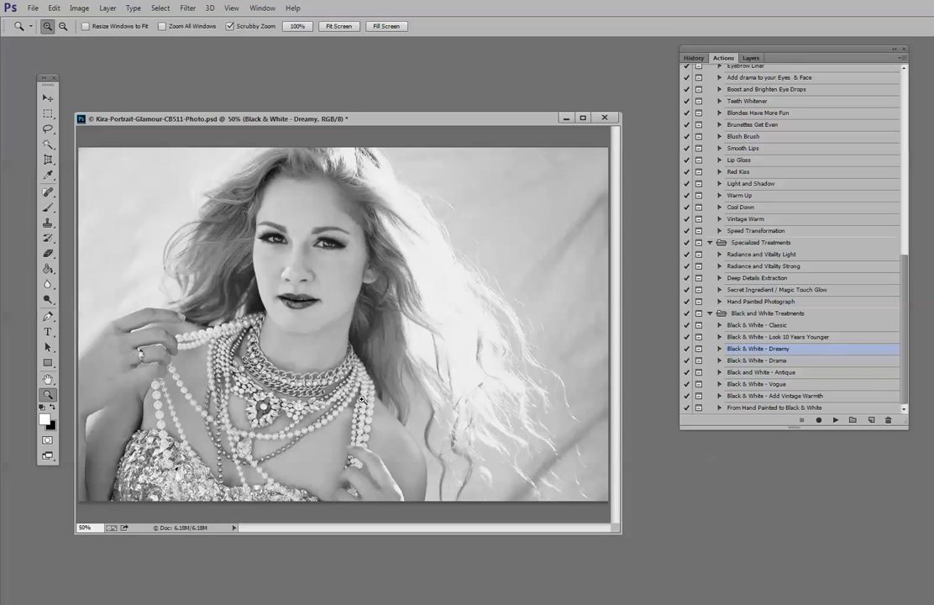
- Inspect the layers inside the Black & White - Dreamy group, collapse it and delete the group
left_click(751, 57)
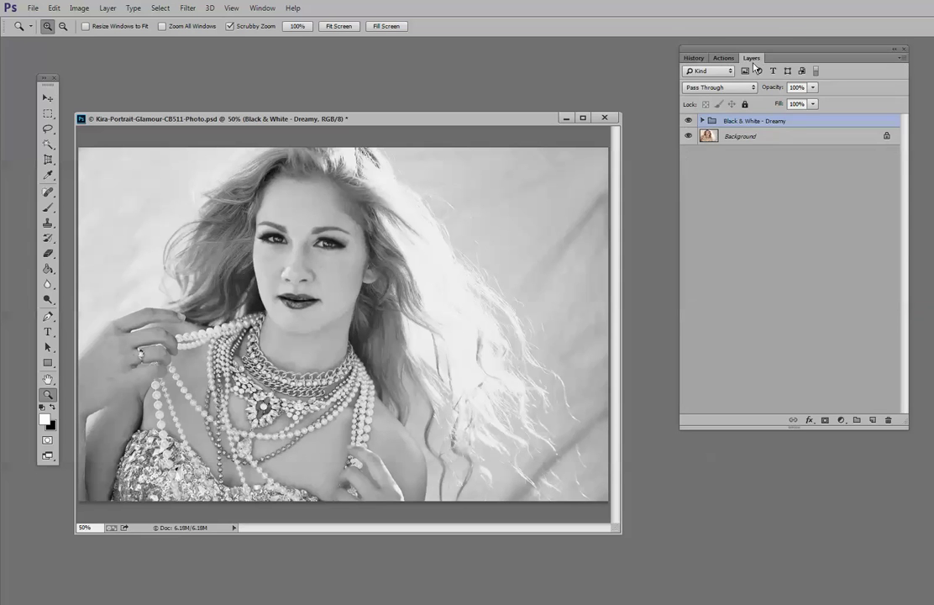
left_click(702, 121)
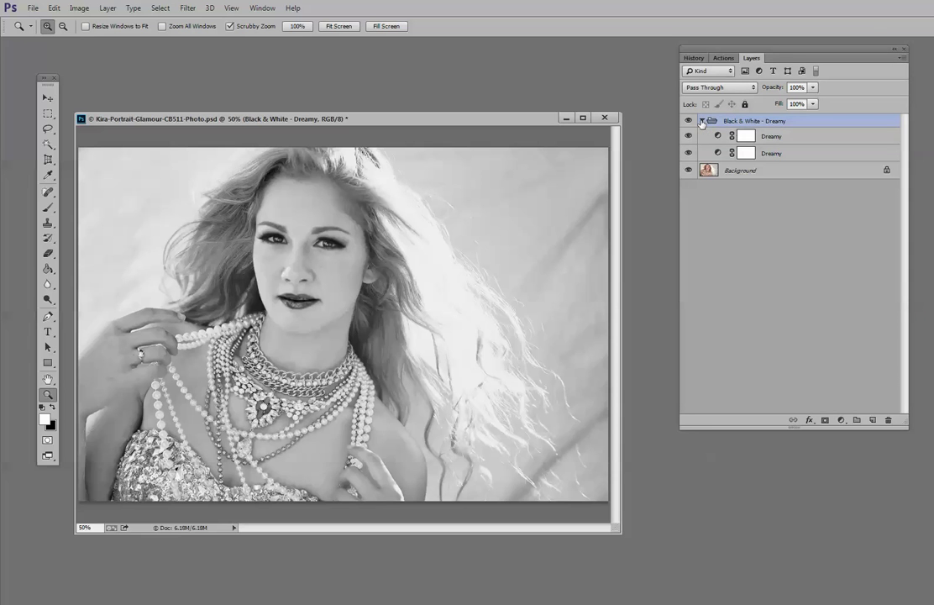
left_click(701, 121)
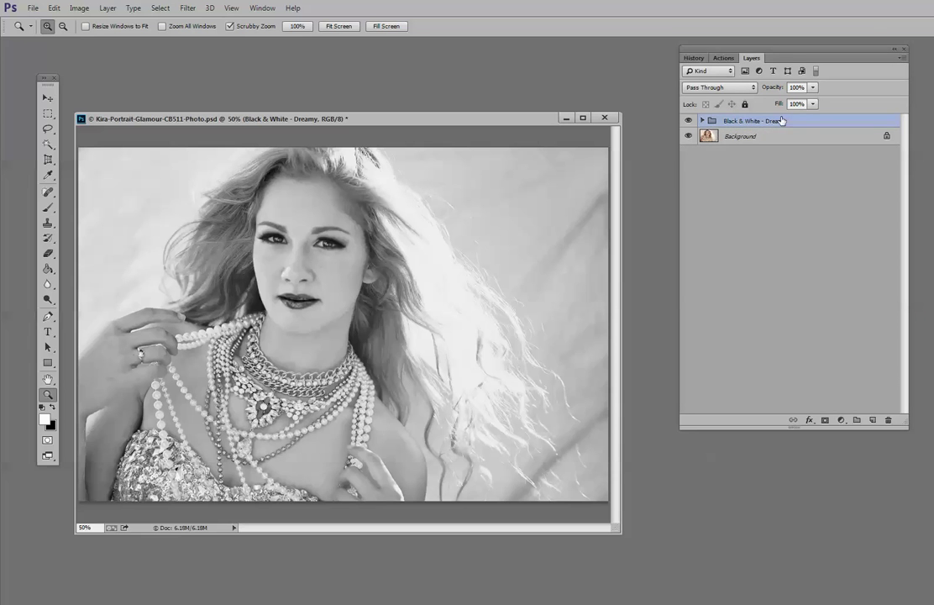
left_click_drag(790, 126, 888, 420)
- Run the Black & White - Vogue action on the glamour portrait
left_click(726, 59)
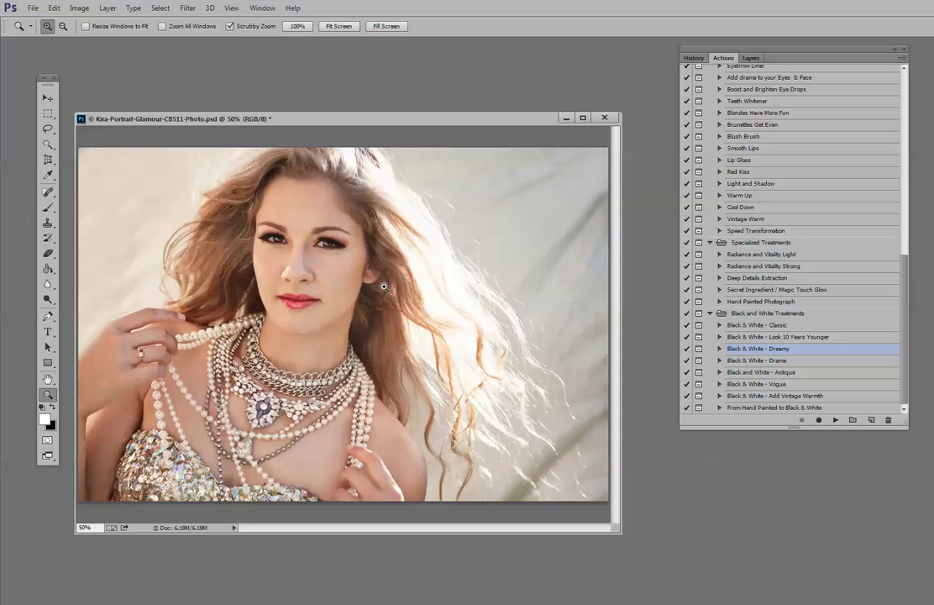
left_click(778, 386)
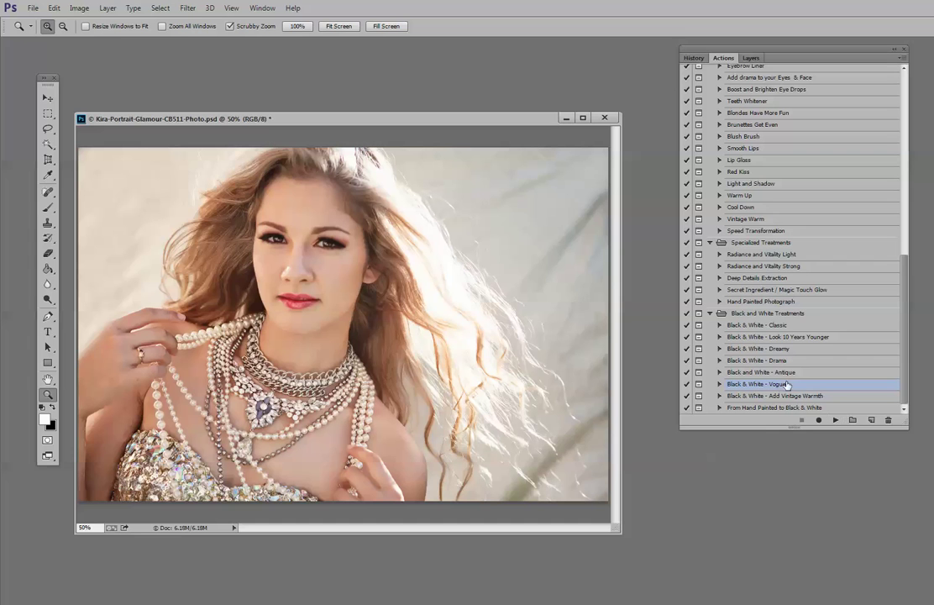
left_click(835, 420)
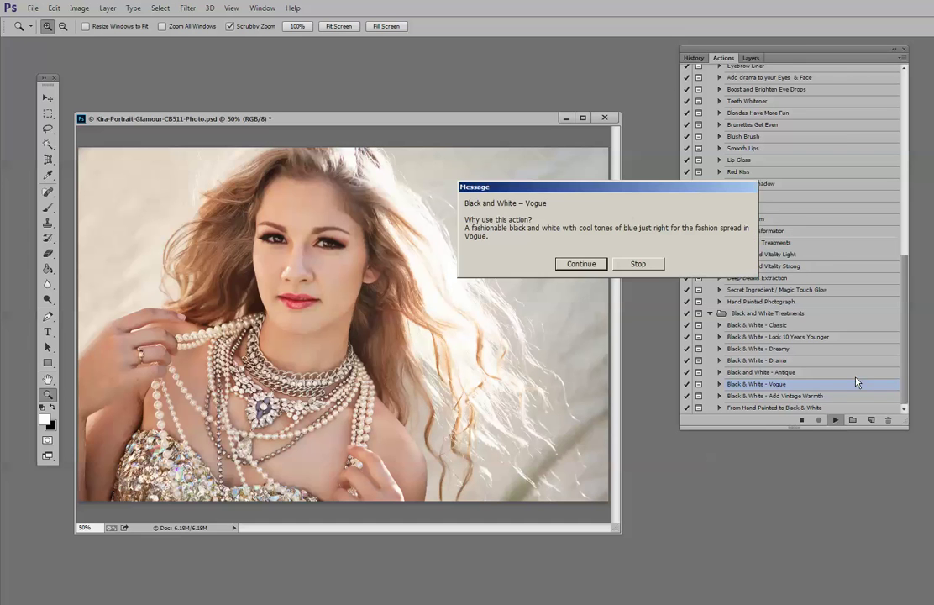
left_click(581, 263)
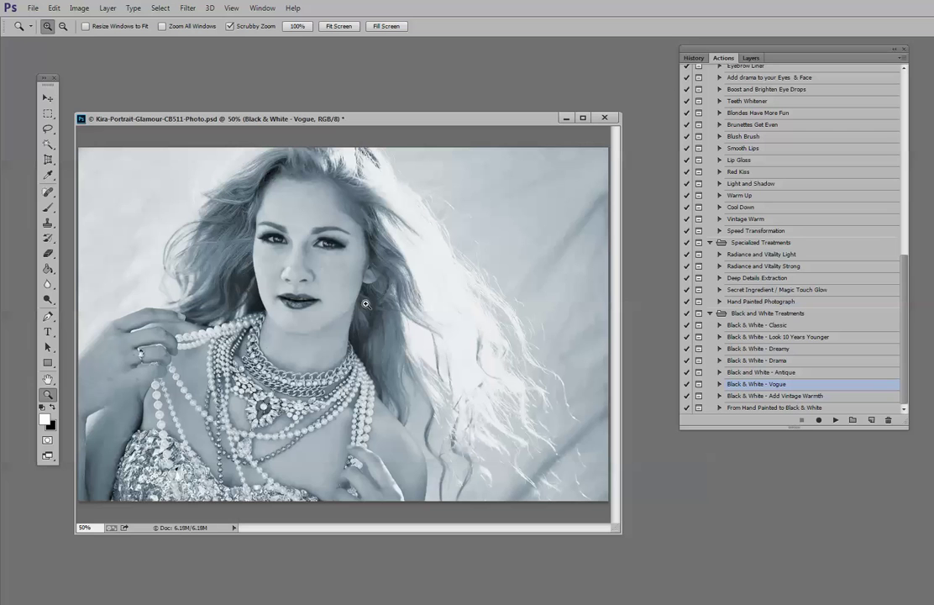
- Run the Black & White - Add Vintage Warmth action on top of the Vogue effect
left_click(741, 398)
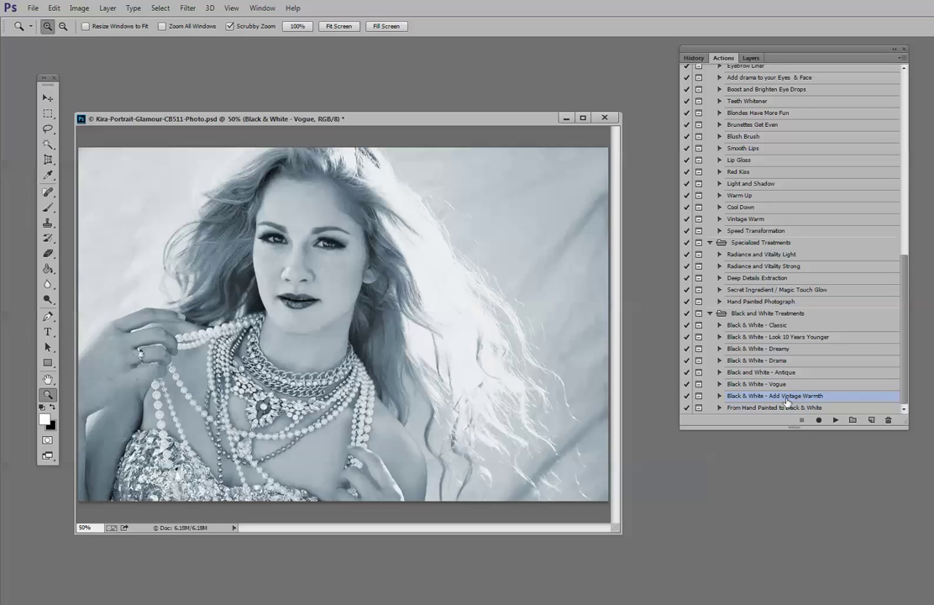
left_click(836, 420)
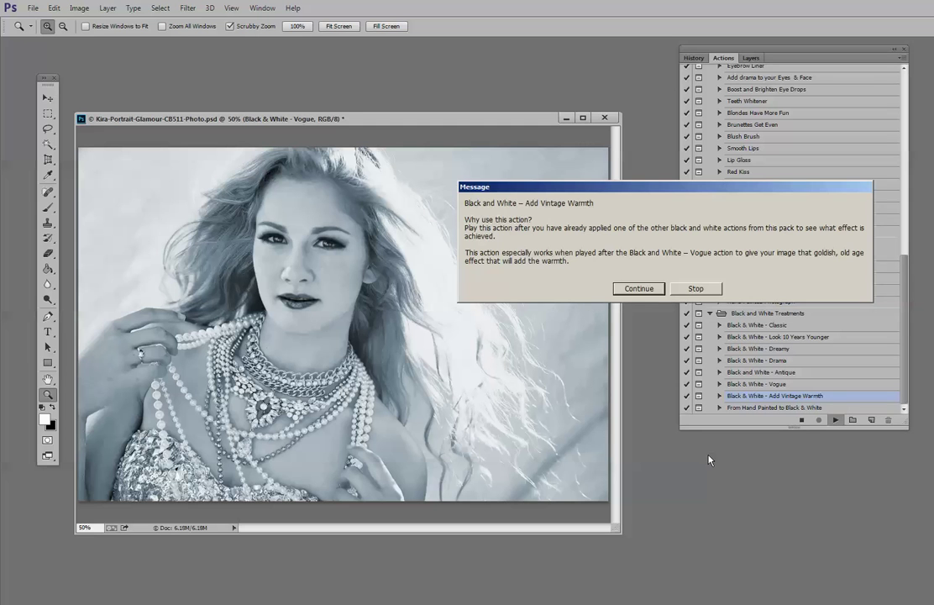
left_click(640, 289)
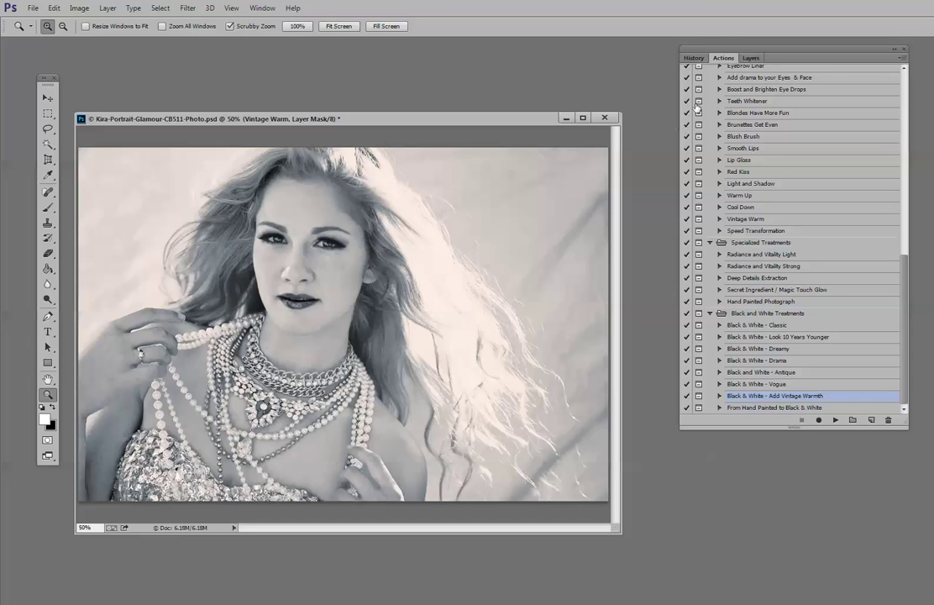
- Compare the portrait with the Vintage Warm layer hidden and shown, and delete that layer and the Black & White - Vogue group
left_click(749, 58)
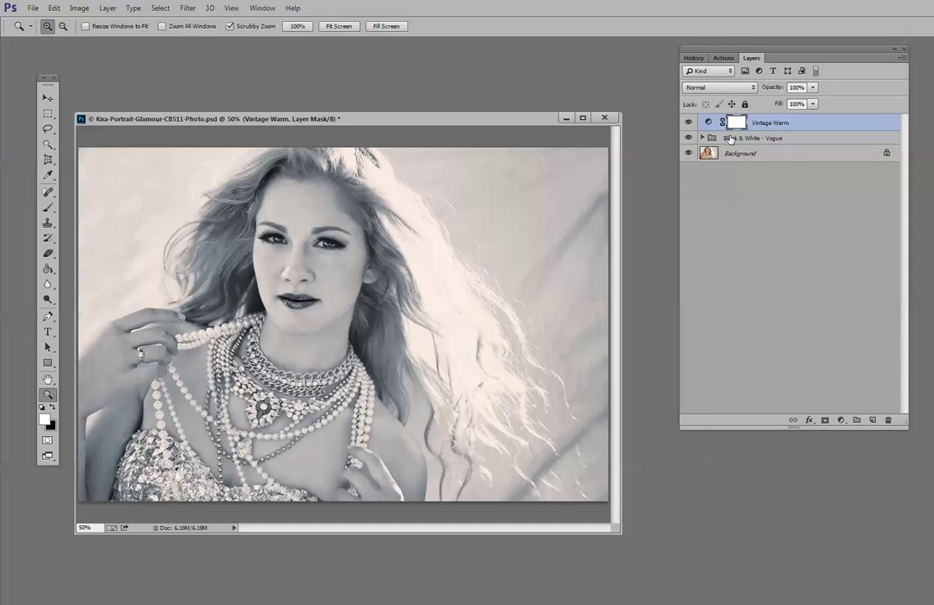
left_click(689, 123)
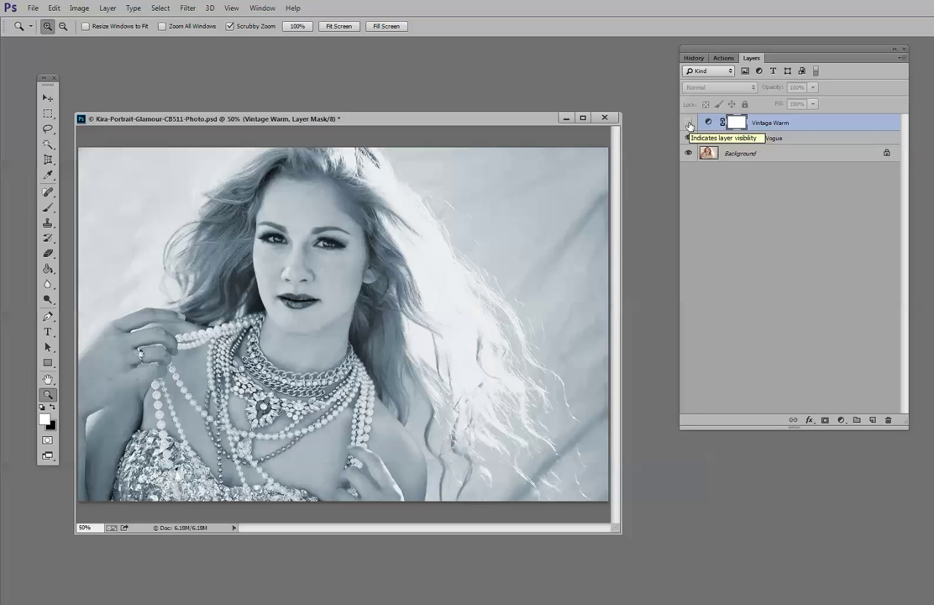
left_click(689, 124)
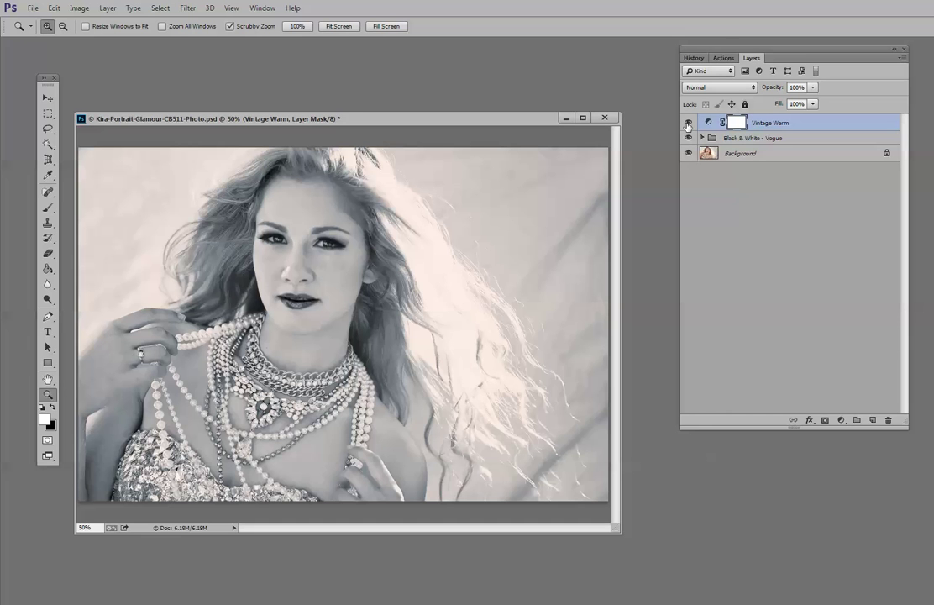
left_click_drag(777, 124, 886, 425)
left_click_drag(730, 121, 891, 420)
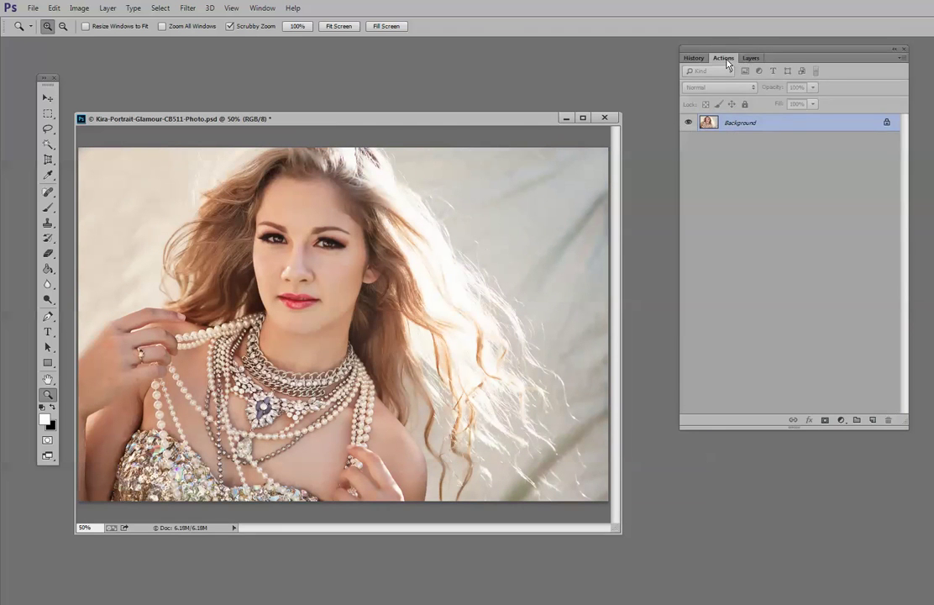
- Run the Black and White - Antique action on the glamour portrait and shift the document window slightly
left_click(724, 58)
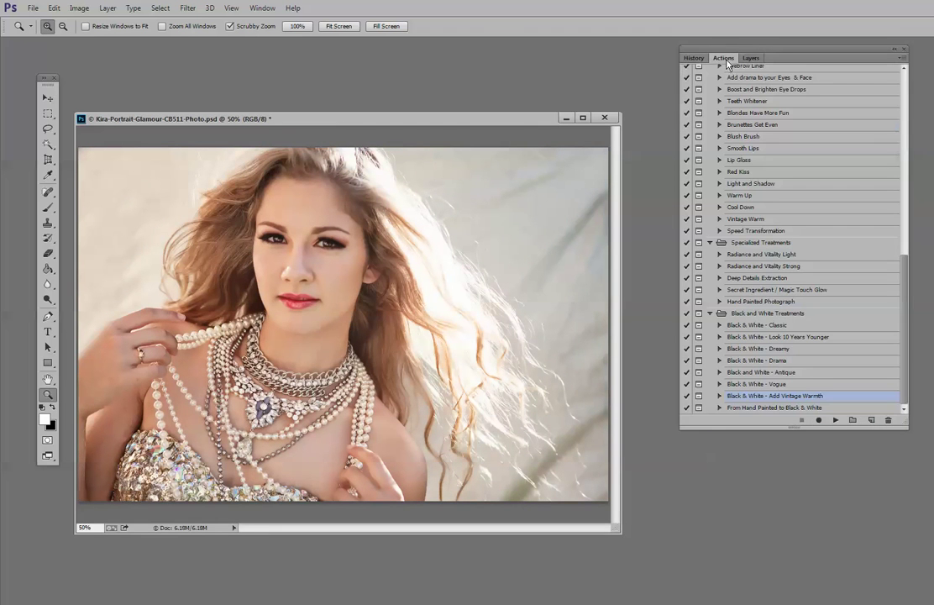
left_click(775, 373)
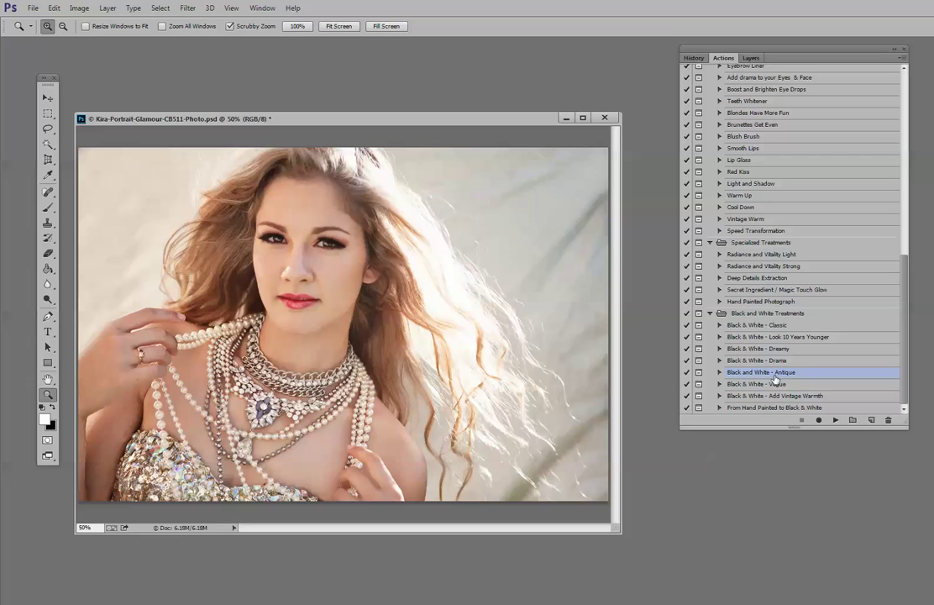
left_click(835, 421)
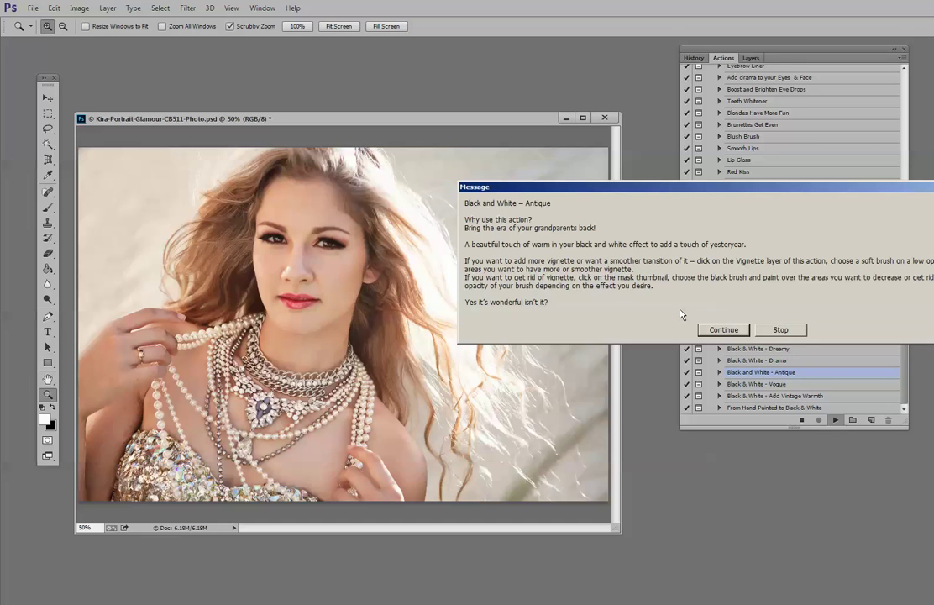
left_click(723, 328)
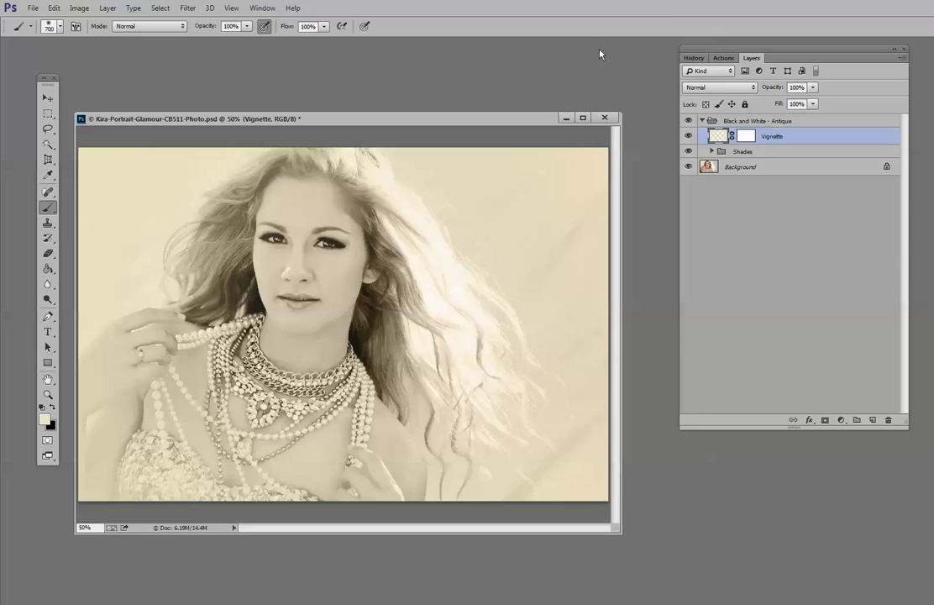
left_click_drag(515, 126, 549, 115)
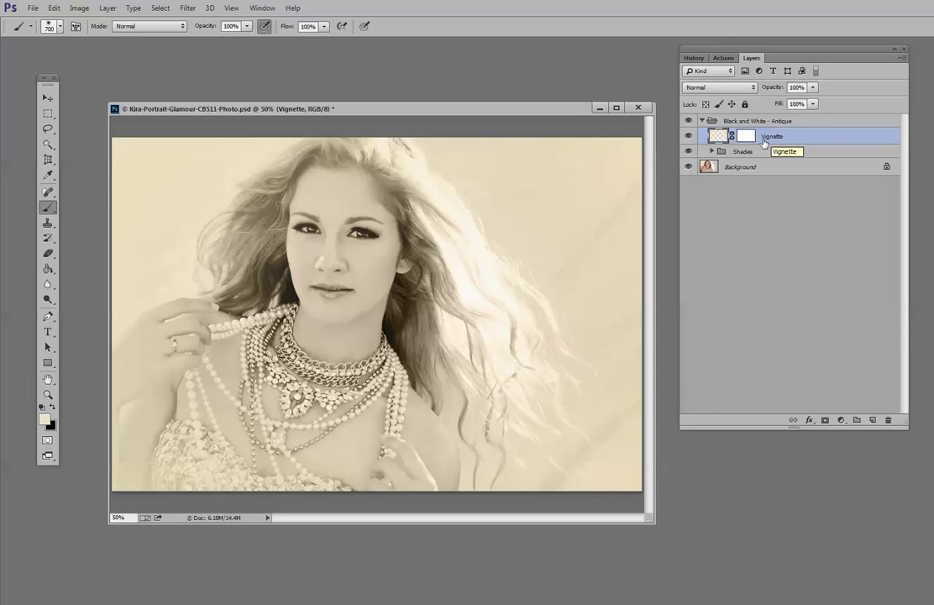
- Try a lower Vignette layer opacity and a full-strength vignette stroke over the lower-left arm and dress, and undo the stroke
left_click(812, 87)
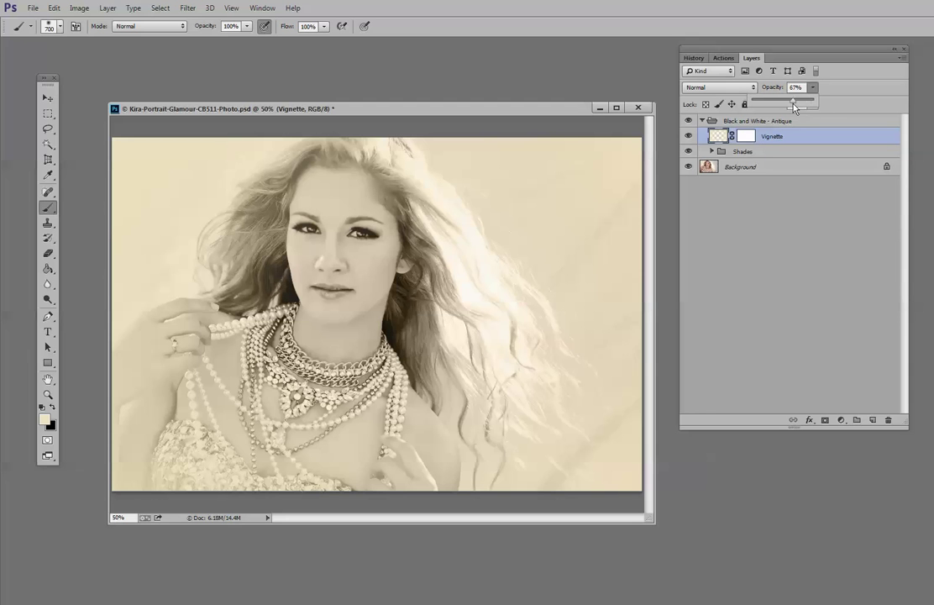
left_click_drag(773, 108, 739, 106)
left_click(747, 135)
left_click(179, 445)
left_click(179, 440)
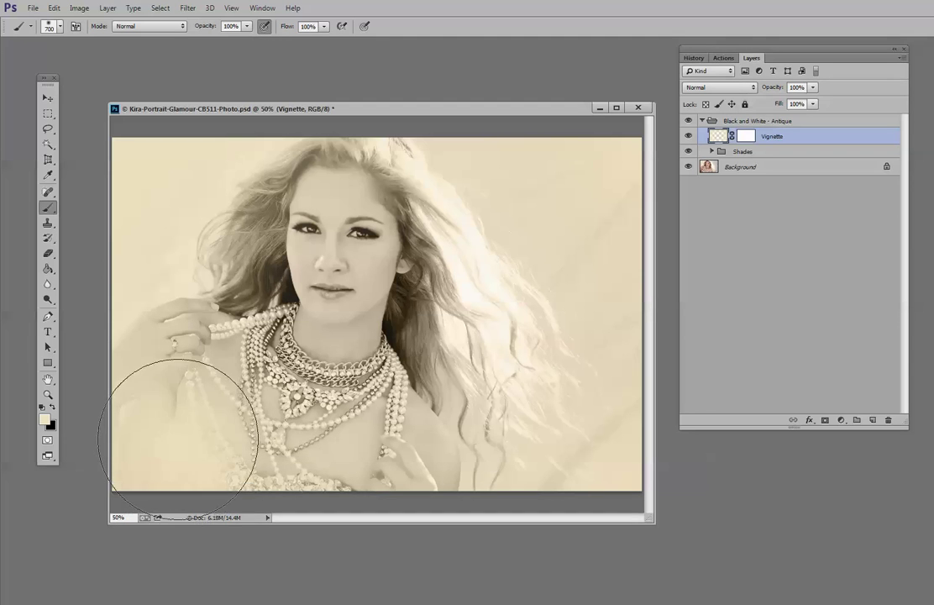
key("ctrl+z")
- Paint extra vignette over the left arm, left-side hair and right-side hair at 49% brush opacity, and set the brush opacity to 19%
left_click(247, 27)
left_click_drag(225, 40, 217, 40)
left_click(143, 356)
left_click(144, 349)
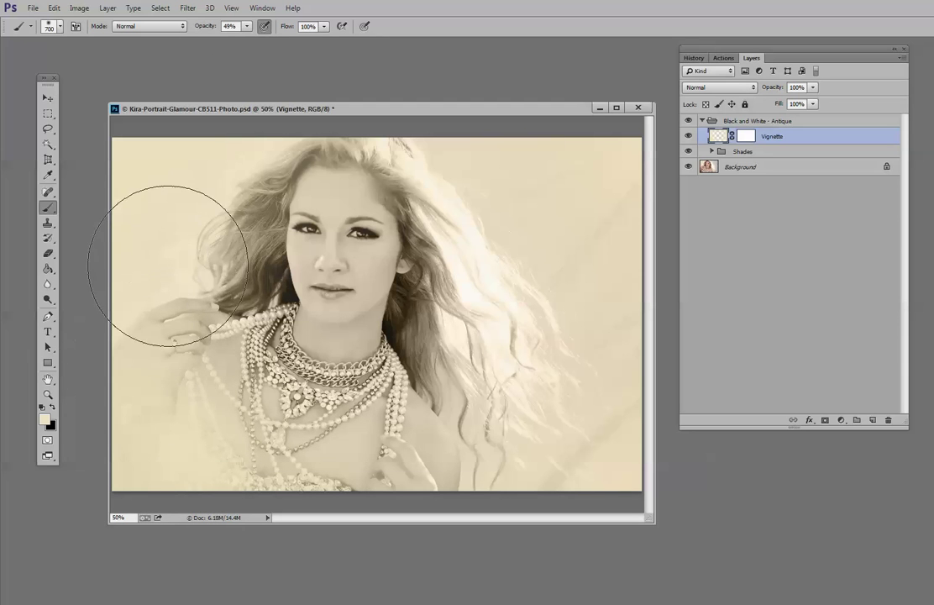
left_click(181, 239)
left_click(482, 245)
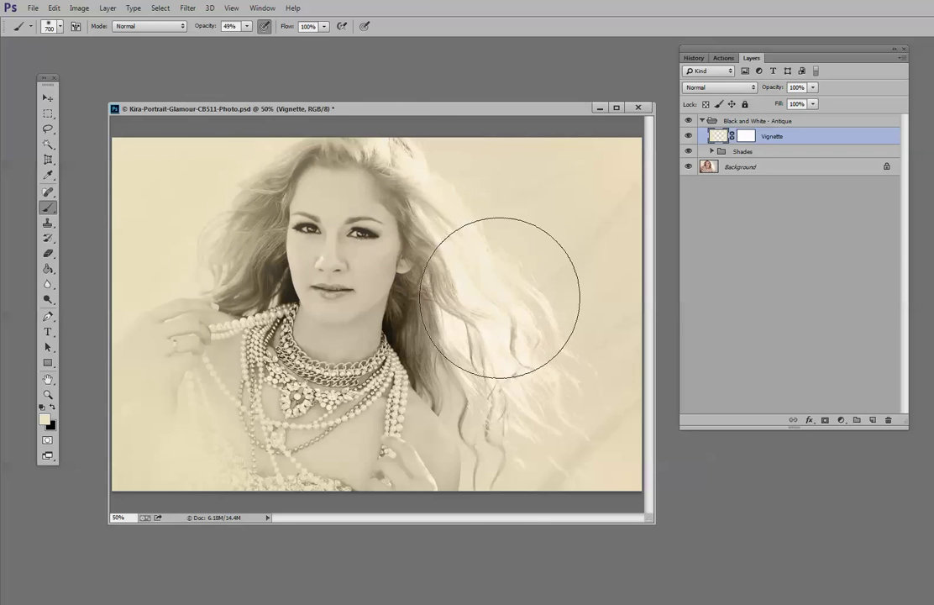
mouse_move(500, 363)
left_mouse_down()
mouse_move(501, 442)
mouse_move(465, 460)
mouse_move(505, 443)
mouse_move(543, 354)
mouse_move(544, 252)
mouse_move(529, 179)
left_mouse_up()
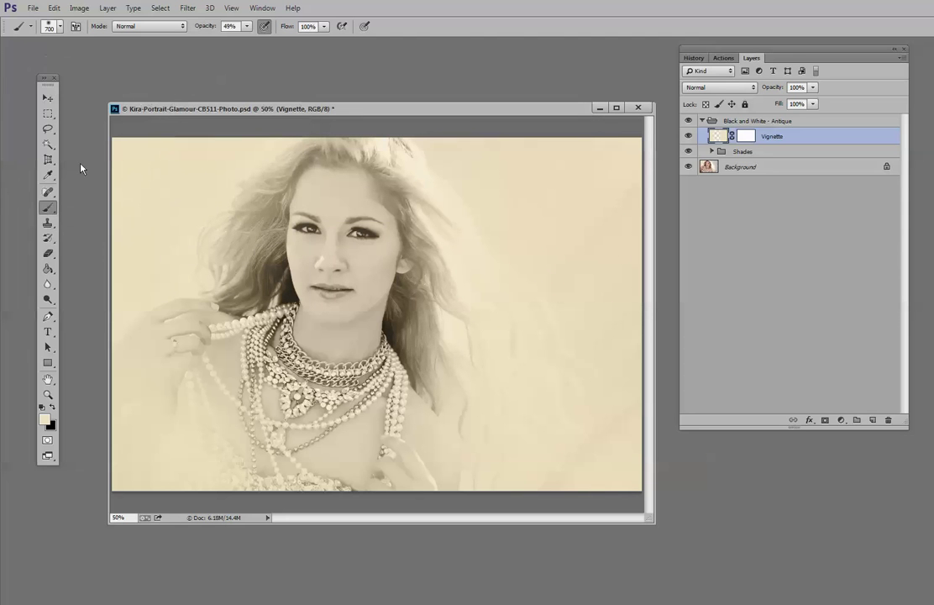
left_click(246, 26)
left_click_drag(247, 39, 230, 44)
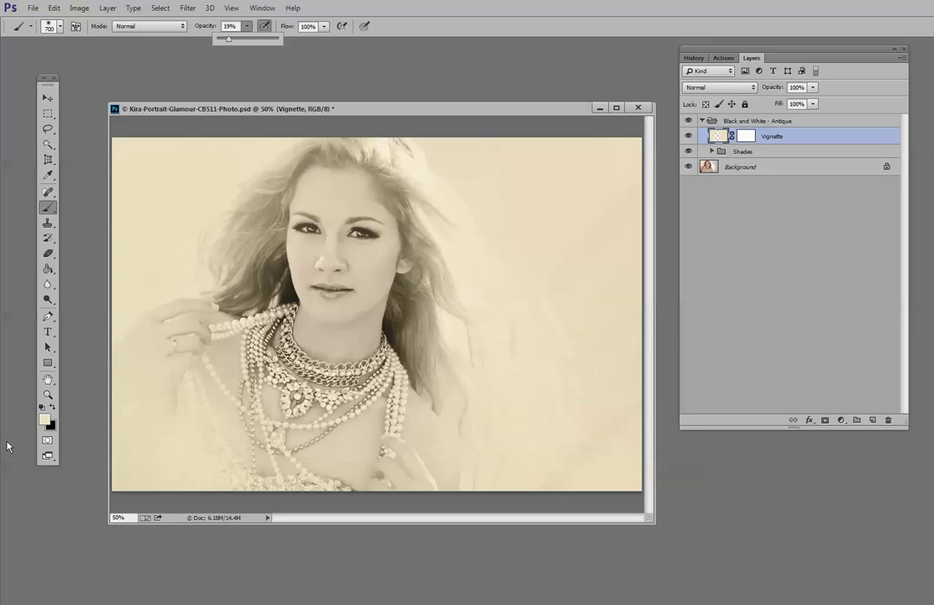
- Compare the portrait with the Vignette layer hidden and shown, and set the layer's opacity to 69%
left_click(689, 137)
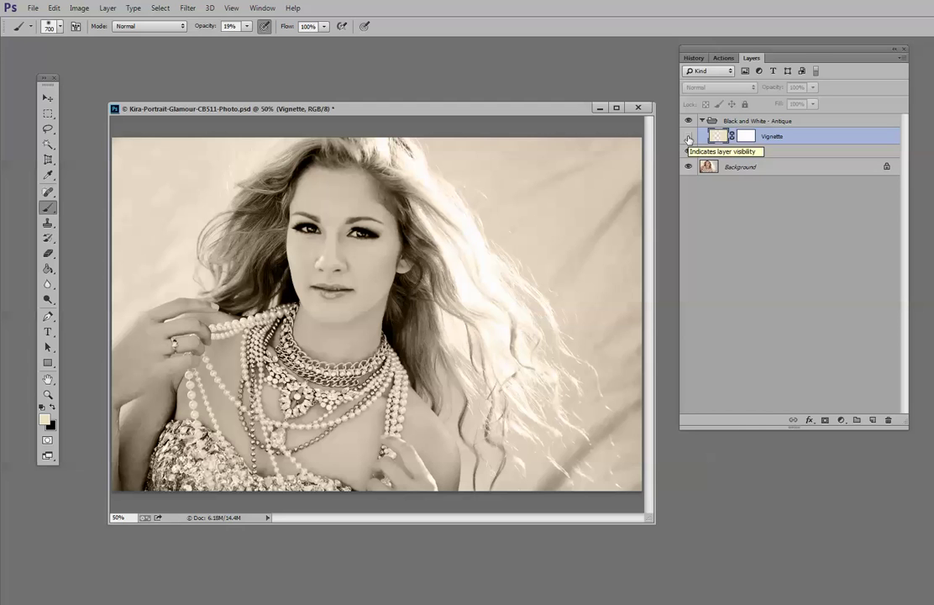
left_click(688, 136)
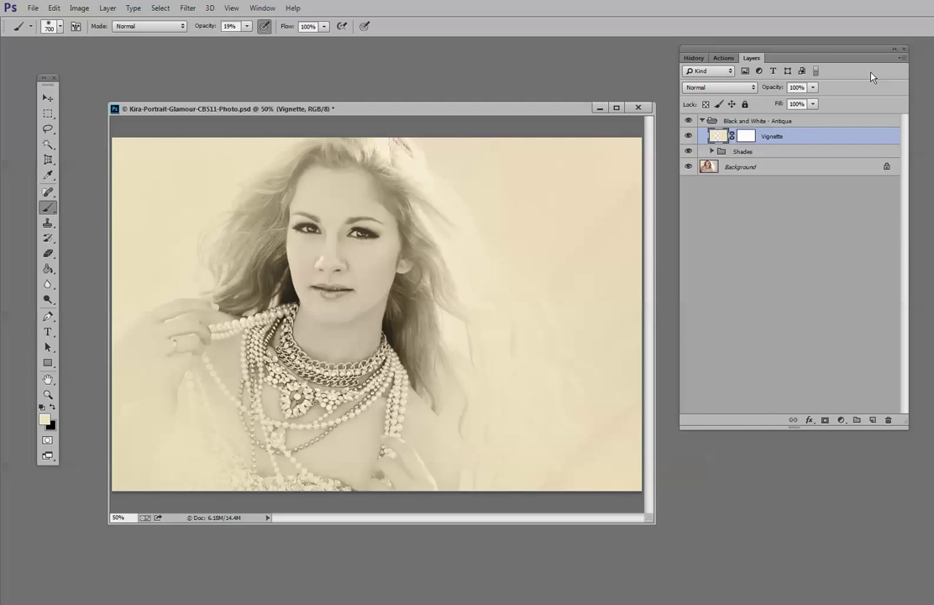
left_click(813, 88)
left_click_drag(815, 101, 789, 104)
left_click_drag(772, 103, 797, 103)
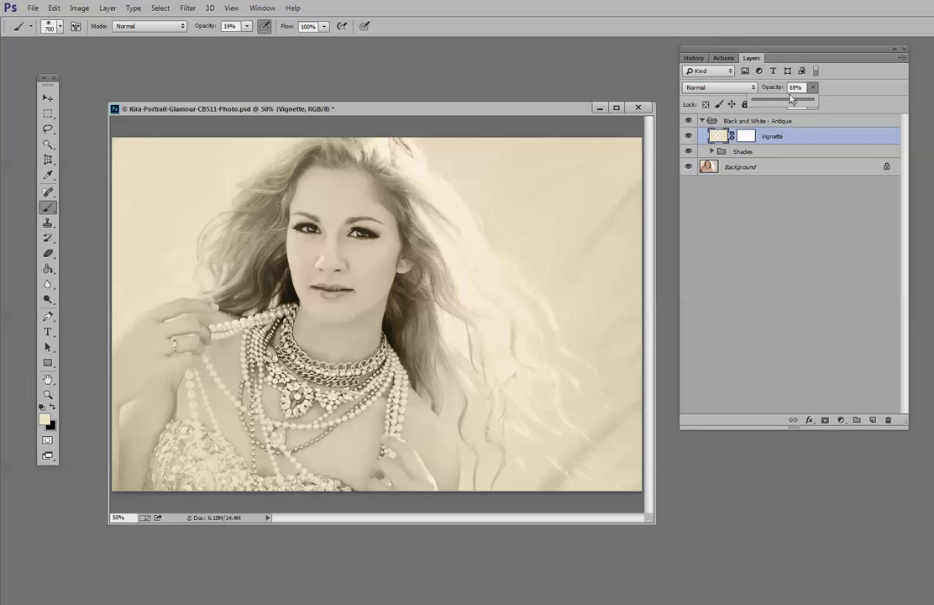
- Expand the Shades group and hide the Color 3, Color 2, Color and Vignette layers to reveal the neutral black and white
left_click(711, 153)
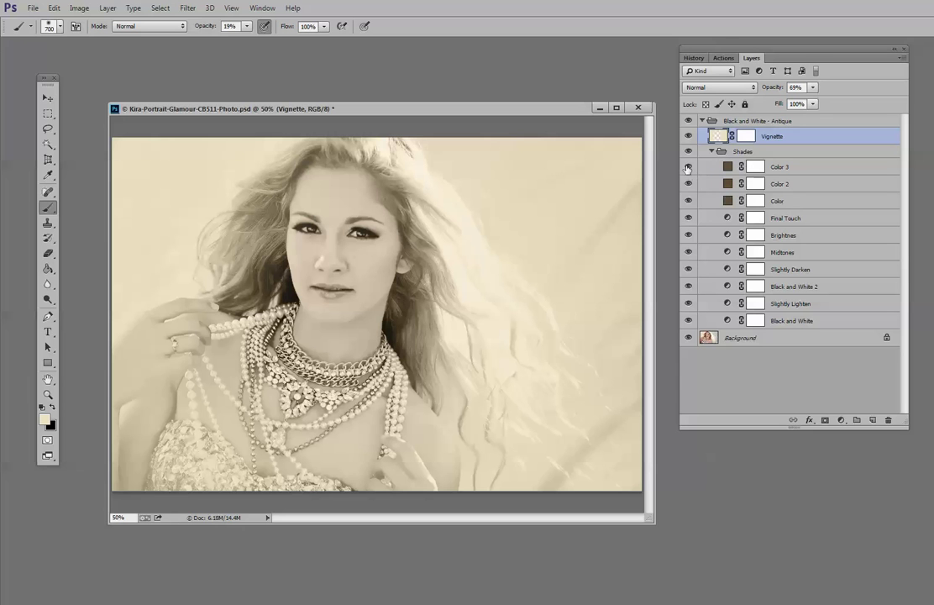
left_click_drag(688, 169, 688, 184)
left_click(688, 202)
left_click(812, 88)
left_click_drag(872, 117, 844, 114)
left_click(689, 137)
left_click(689, 137)
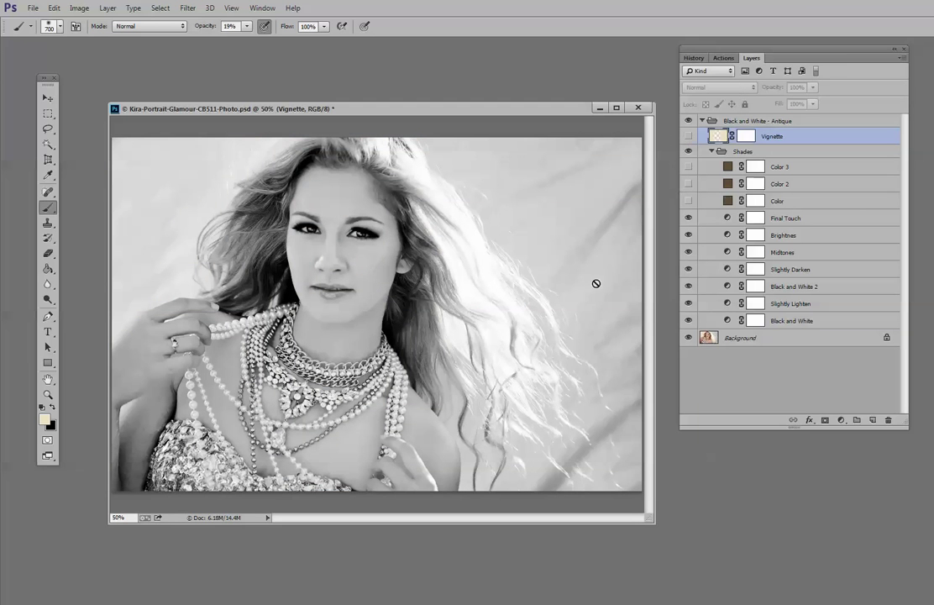
- Show the Color, Color 2 and Color 3 layers again one by one to examine the warm tone each adds
left_click(689, 203)
left_click(689, 202)
left_click(689, 185)
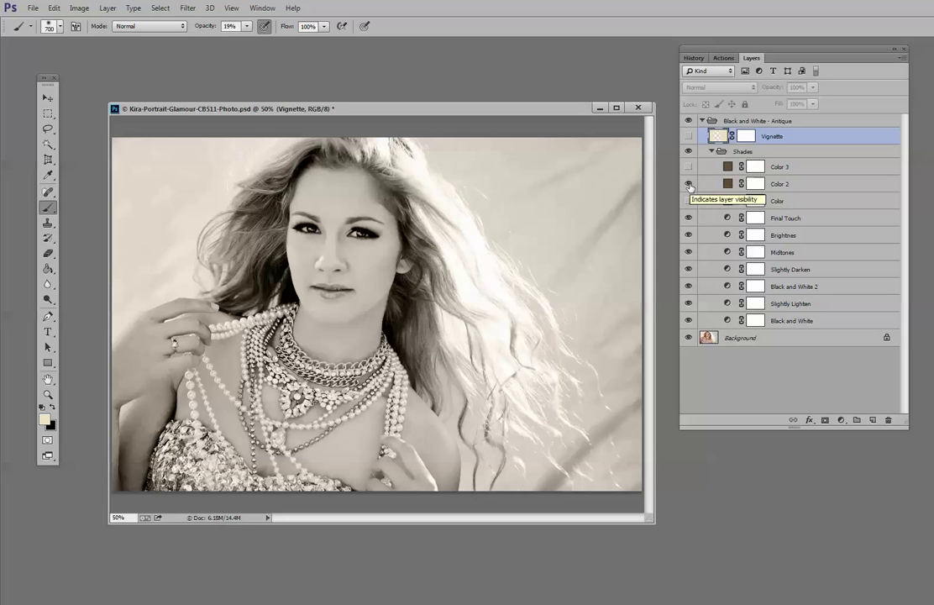
left_click(689, 167)
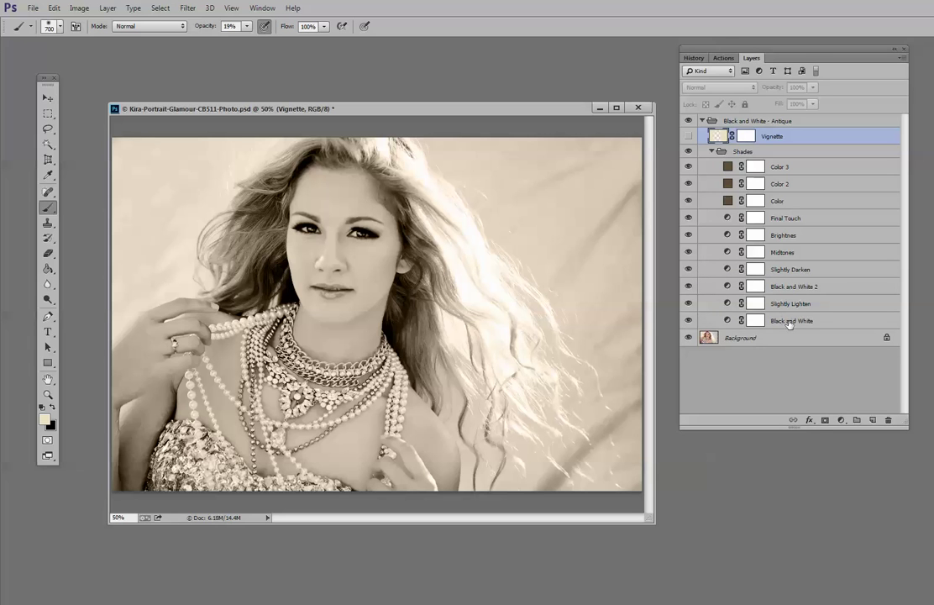
- Toggle the Black and White, Slightly Lighten, Slightly Darken and Midtones layers off and on to examine each one's effect
left_click(689, 323)
left_click(688, 323)
left_click(688, 304)
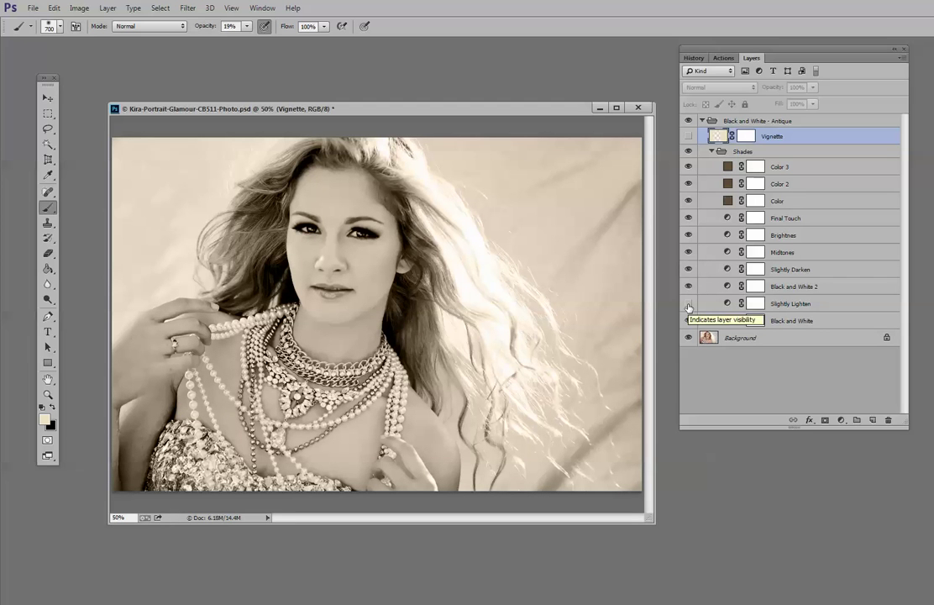
left_click(688, 304)
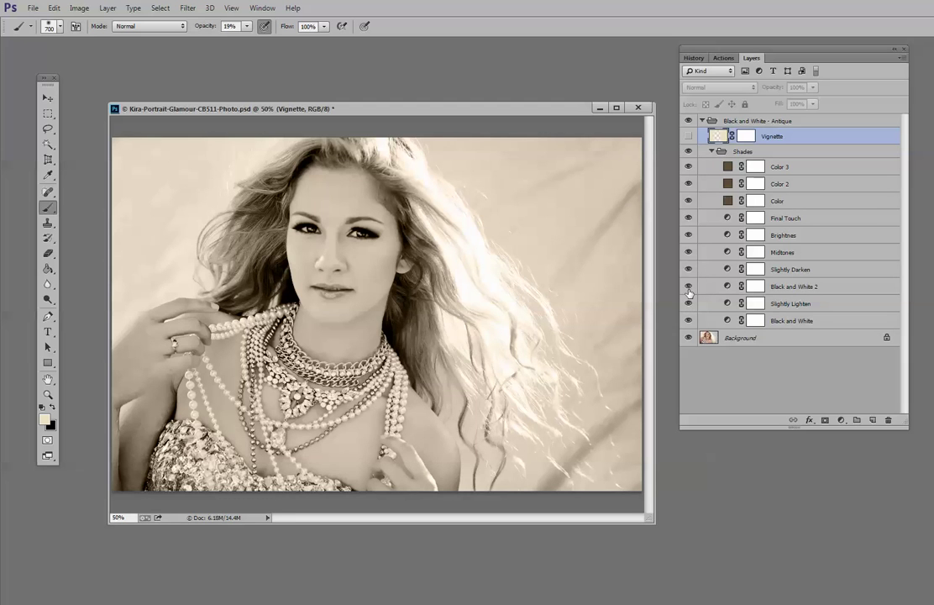
left_click(689, 270)
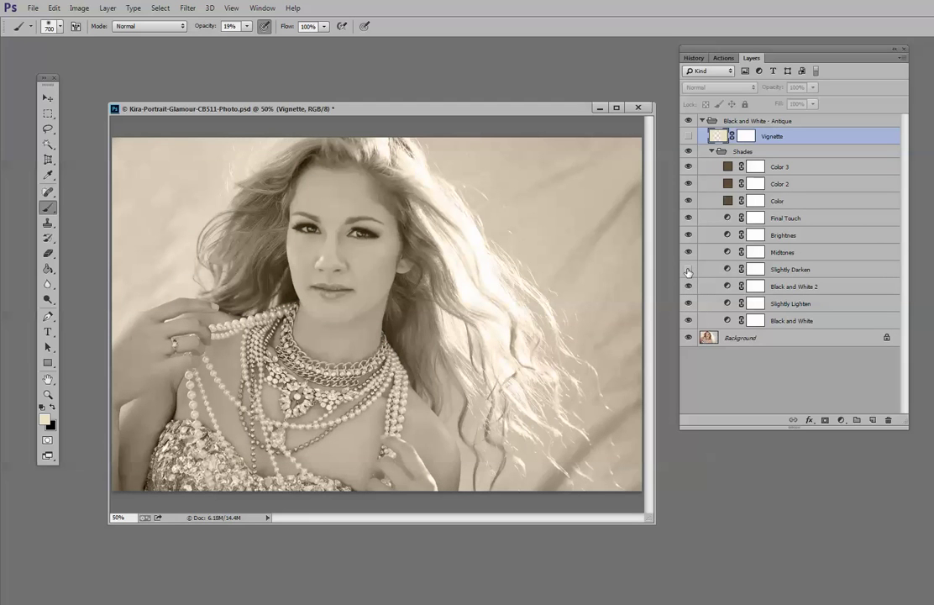
left_click(689, 269)
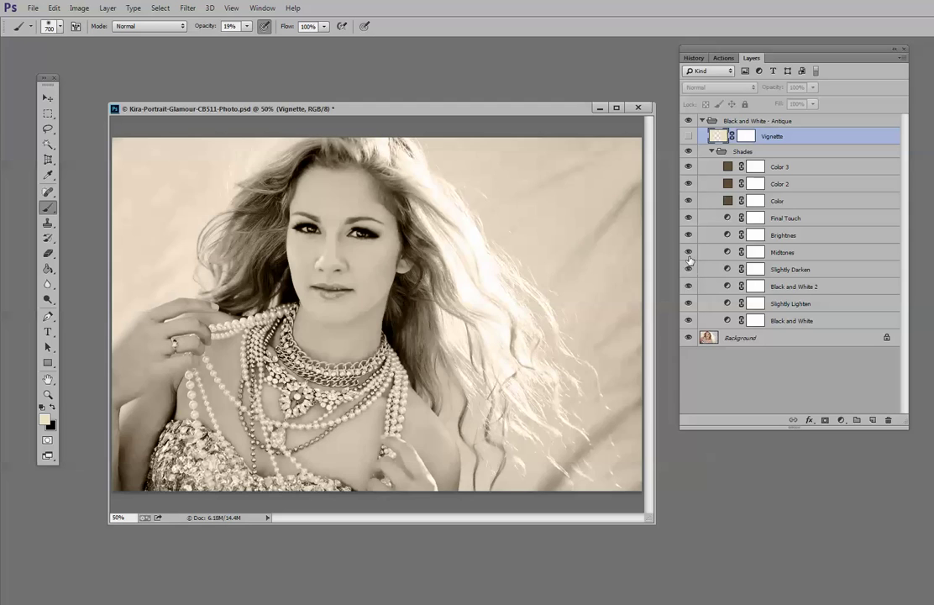
left_click(689, 255)
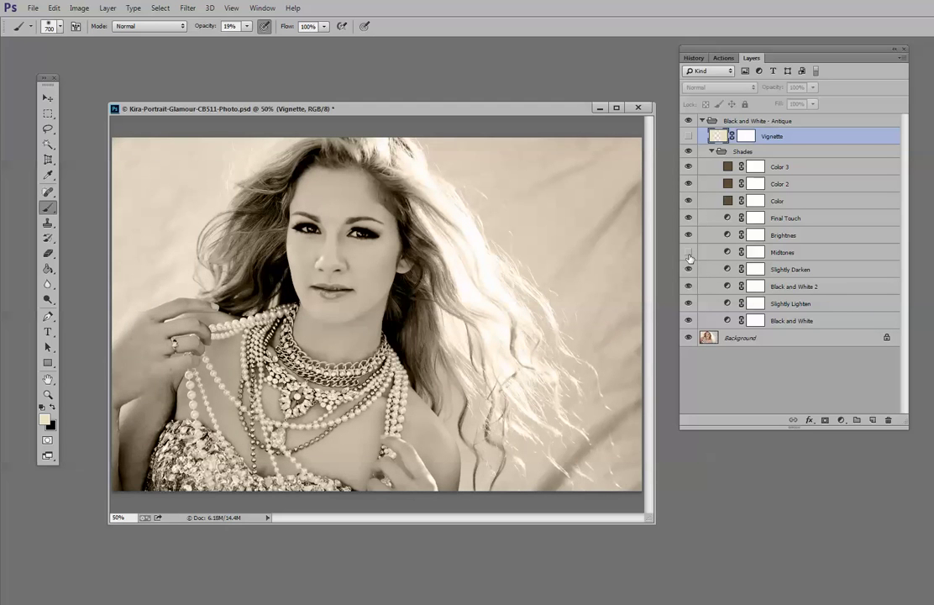
left_click(688, 255)
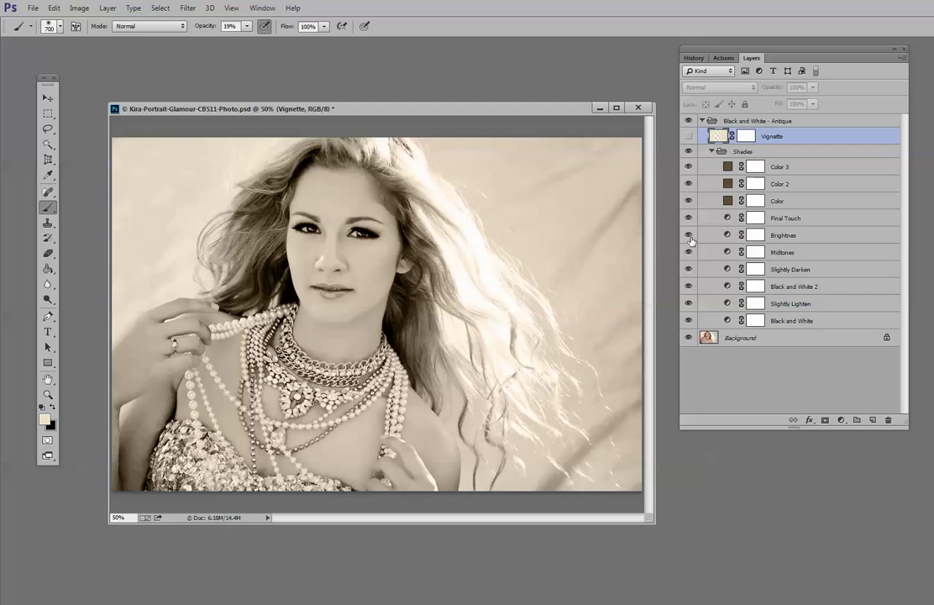
- Compare the portrait with the Brightnes layer hidden and shown, and set that layer's opacity to 40%
left_click(690, 239)
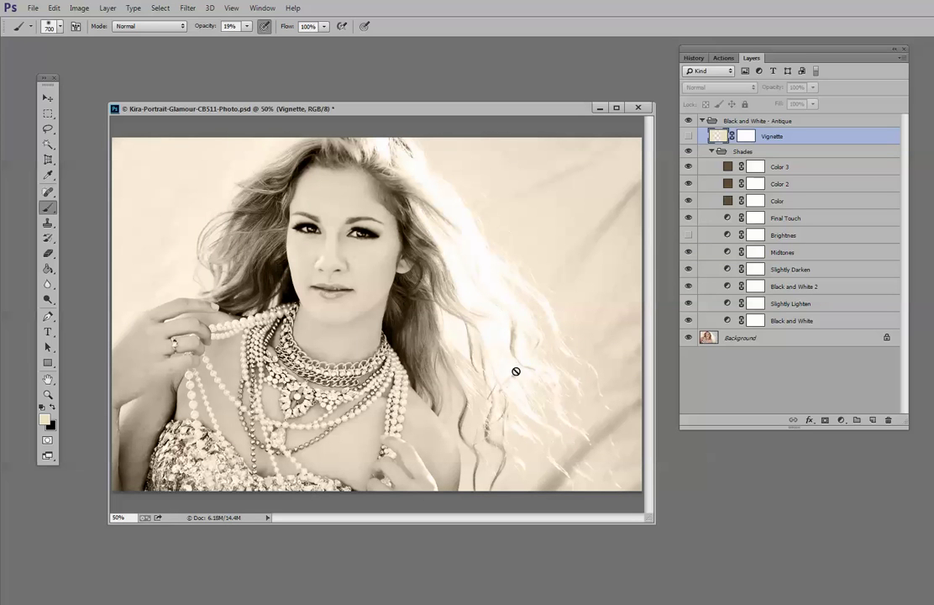
left_click(755, 237)
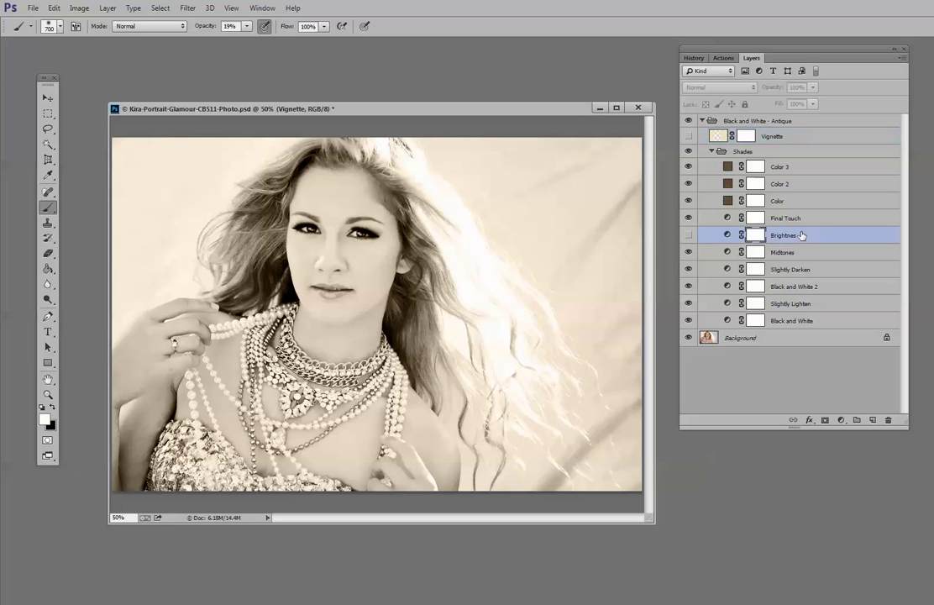
left_click(690, 236)
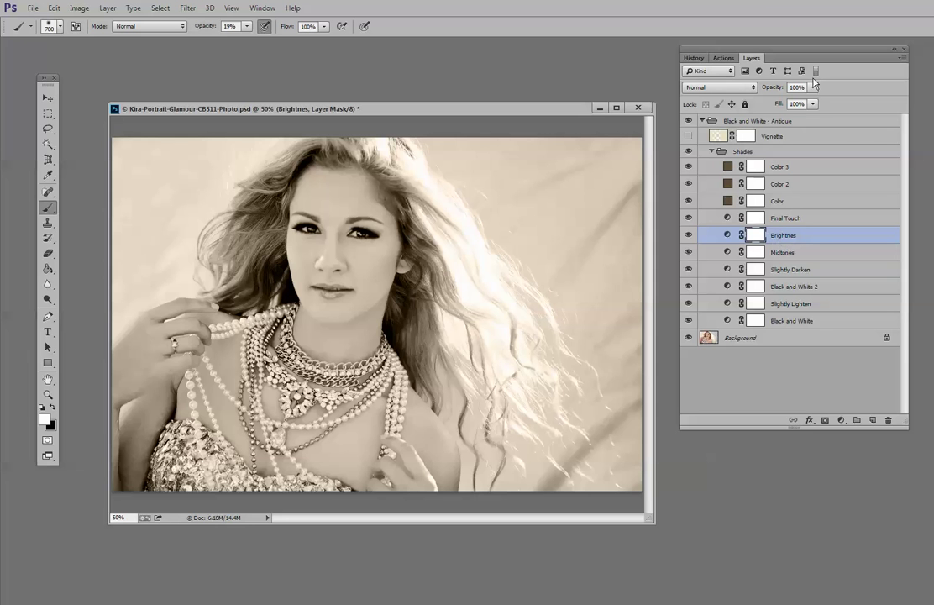
left_click_drag(812, 88, 777, 107)
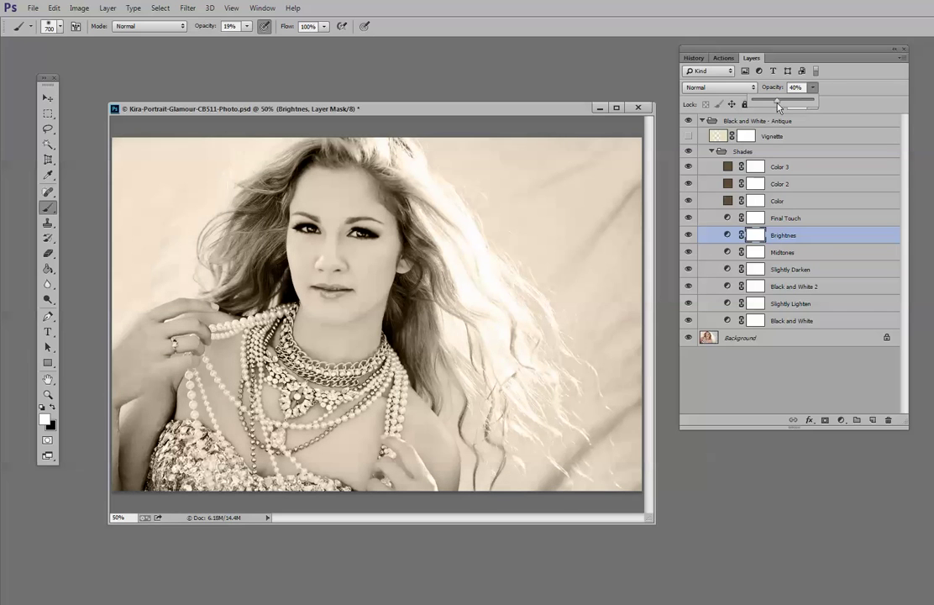
- Show the Vignette layer again and delete the whole Black and White - Antique layer group
left_click(688, 137)
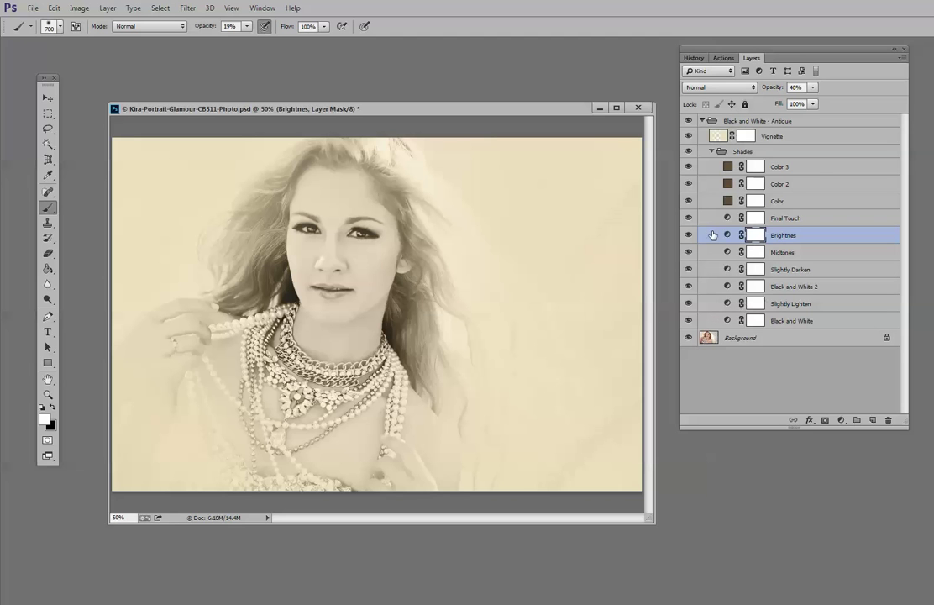
left_click(701, 122)
left_click(722, 121)
left_click_drag(723, 121, 888, 420)
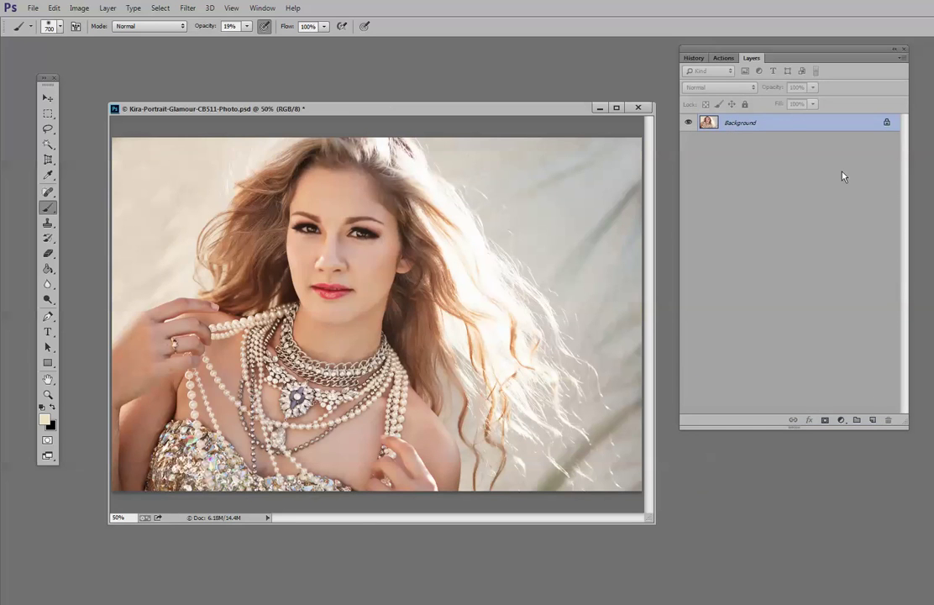
- Run the From Hand Painted to Black & White action on the glamour portrait
left_click(727, 58)
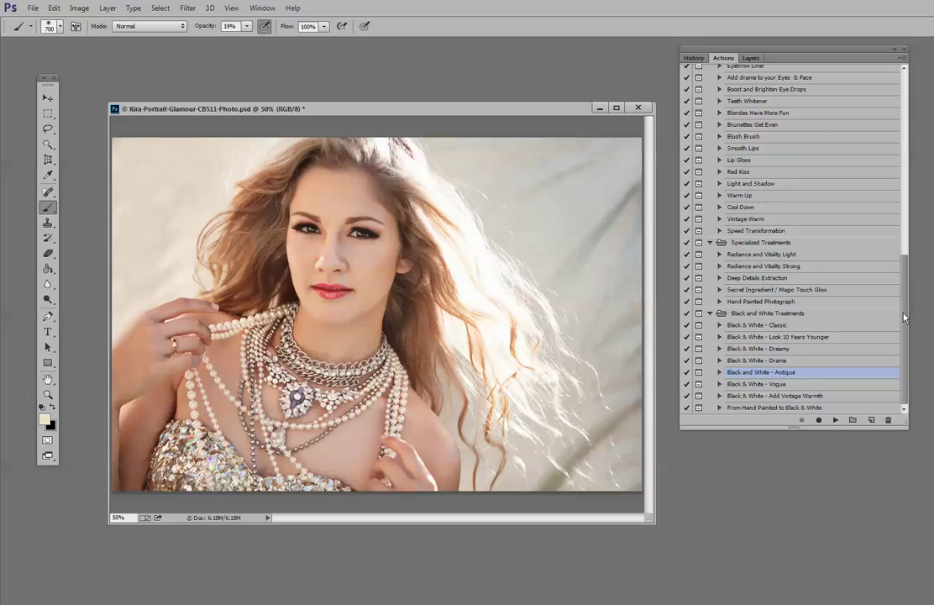
left_click(793, 408)
left_click(836, 422)
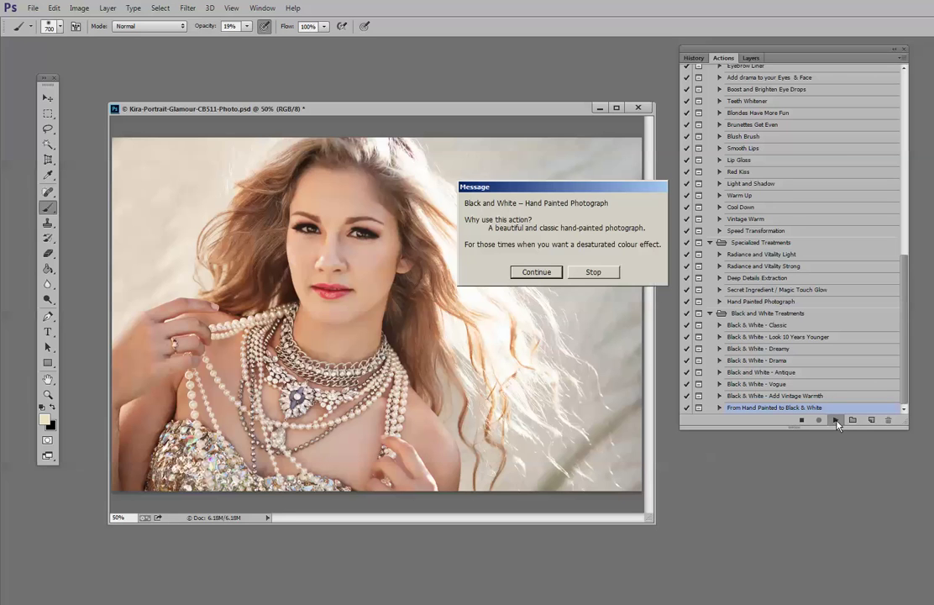
left_click(537, 271)
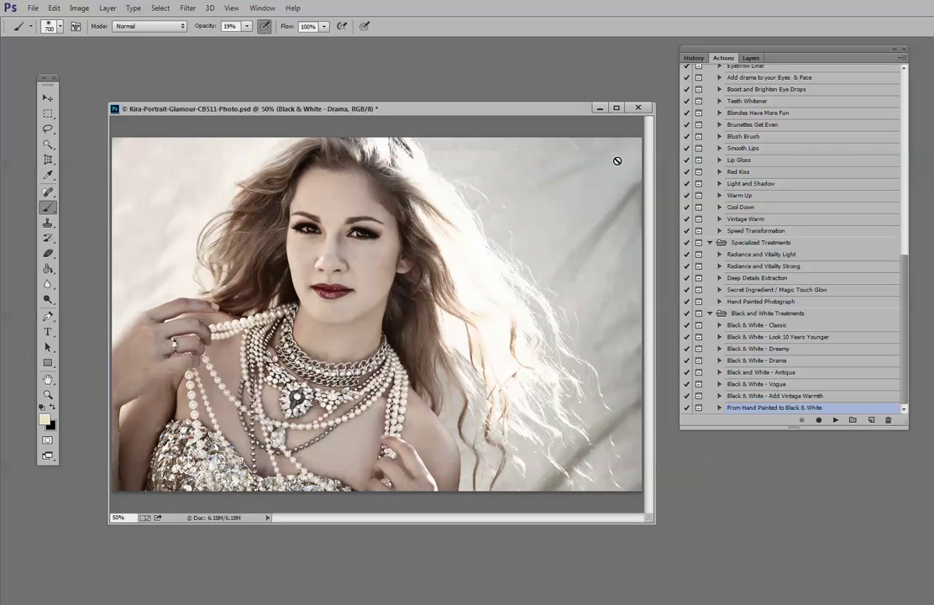
- Try stronger and weaker opacities on the Black & White - Drama group and set it to 54%
left_click(752, 58)
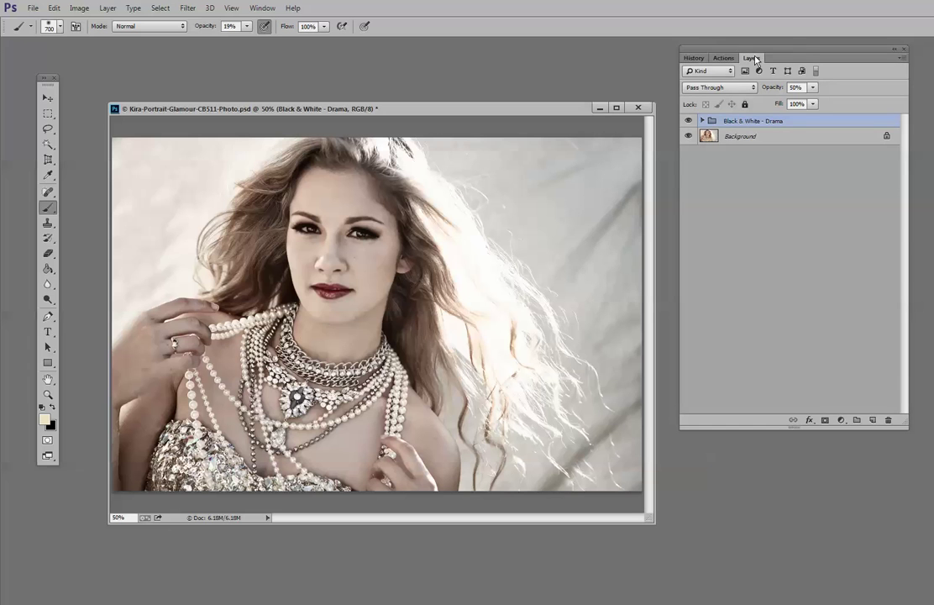
left_click(813, 88)
left_click_drag(812, 102, 826, 109)
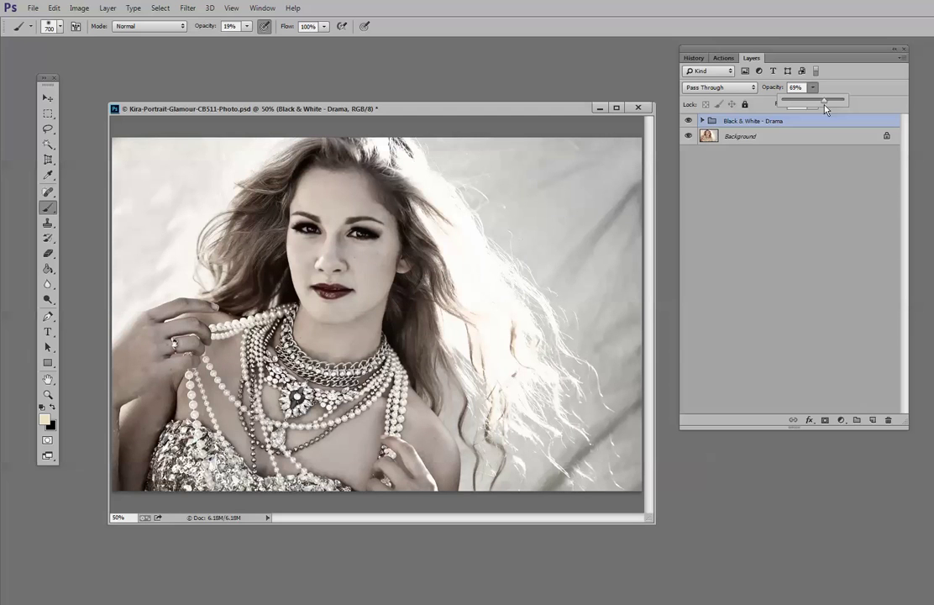
left_click_drag(825, 108, 800, 109)
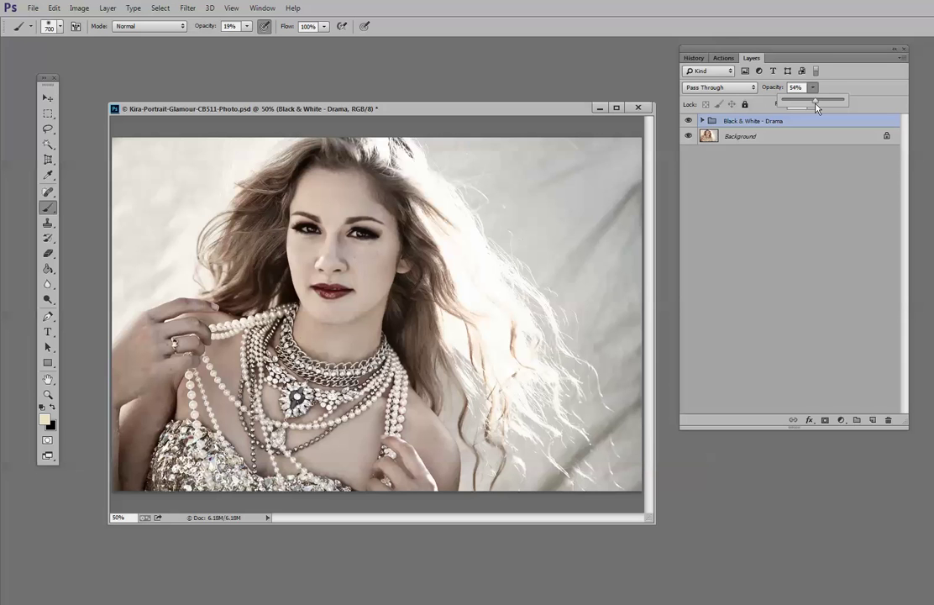
- Minimize the current portrait and bring up Kira-Portrait-Glamour-TUT230-Photo.psd in an enlarged window at 12.5% zoom
left_click(599, 112)
left_click_drag(933, 53, 269, 203)
left_click_drag(348, 391, 578, 531)
key("z")
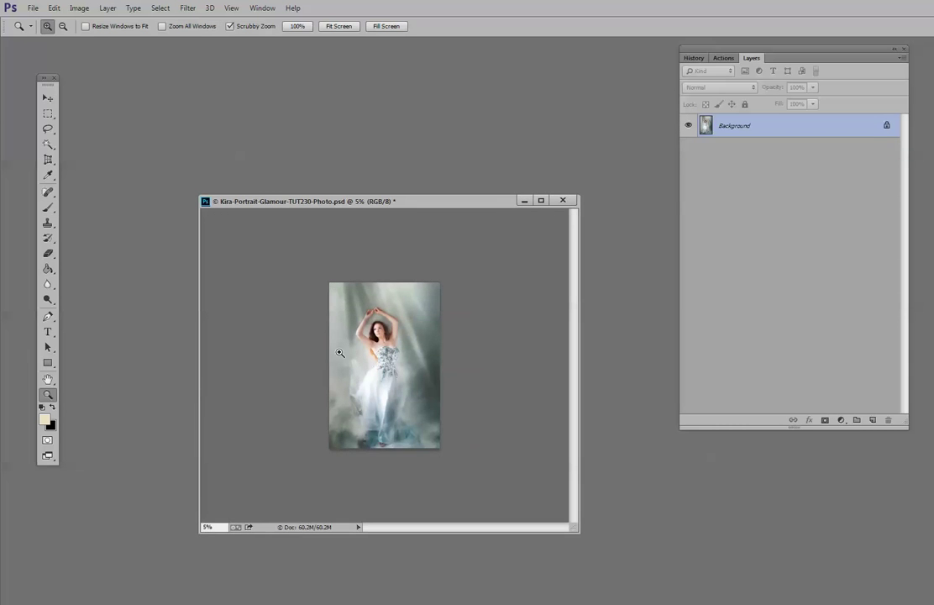
left_click(340, 353)
left_click(340, 353)
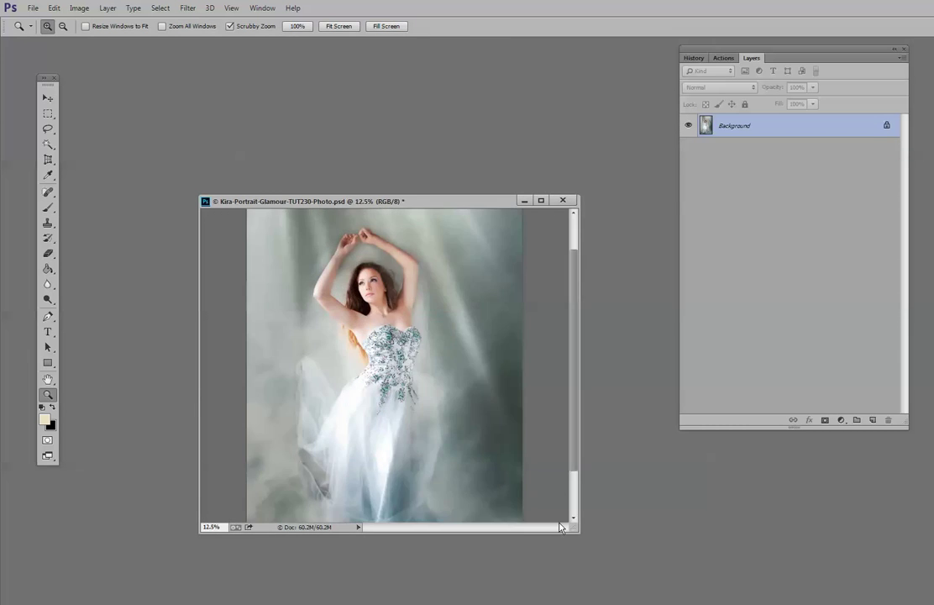
left_click_drag(577, 531, 669, 604)
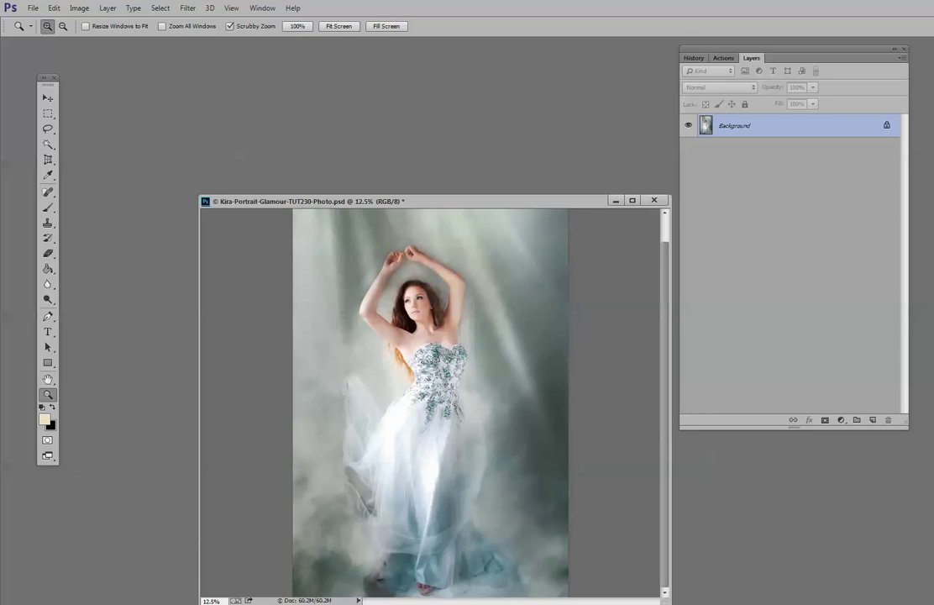
left_click_drag(471, 199, 383, 83)
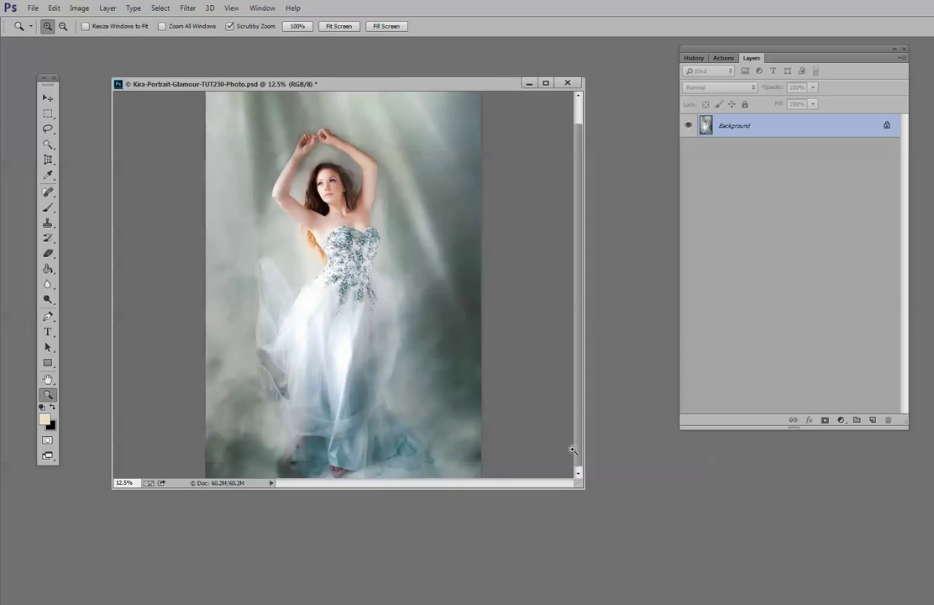
left_click_drag(584, 491, 629, 566)
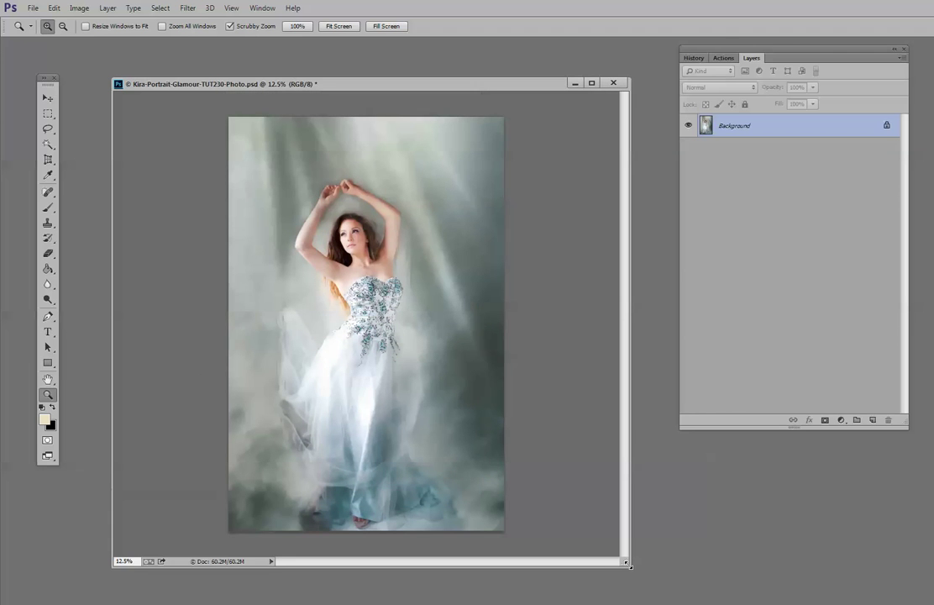
- Run the Black & White - Dreamy action on the full-length portrait and delete the layer group it creates
left_click(724, 59)
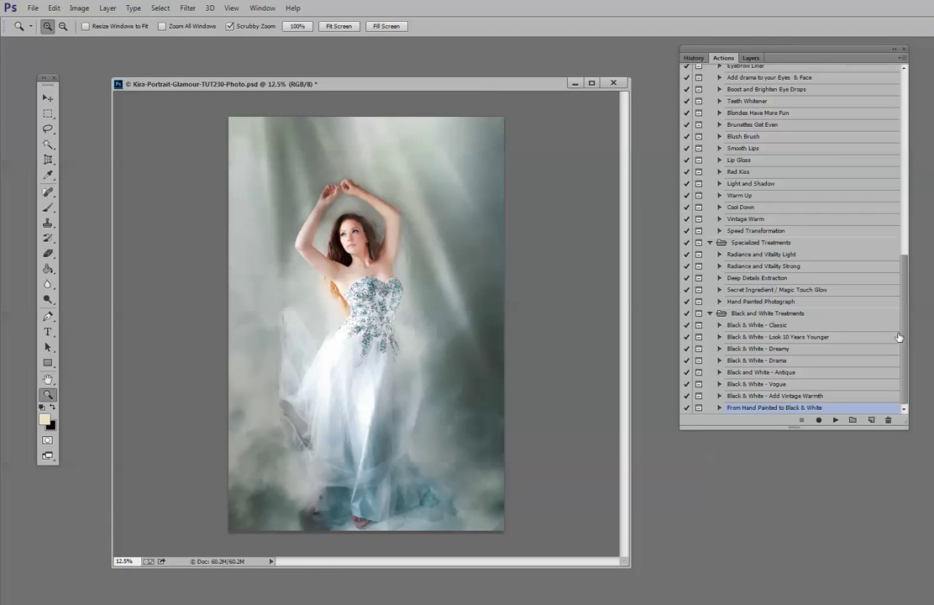
left_click(786, 350)
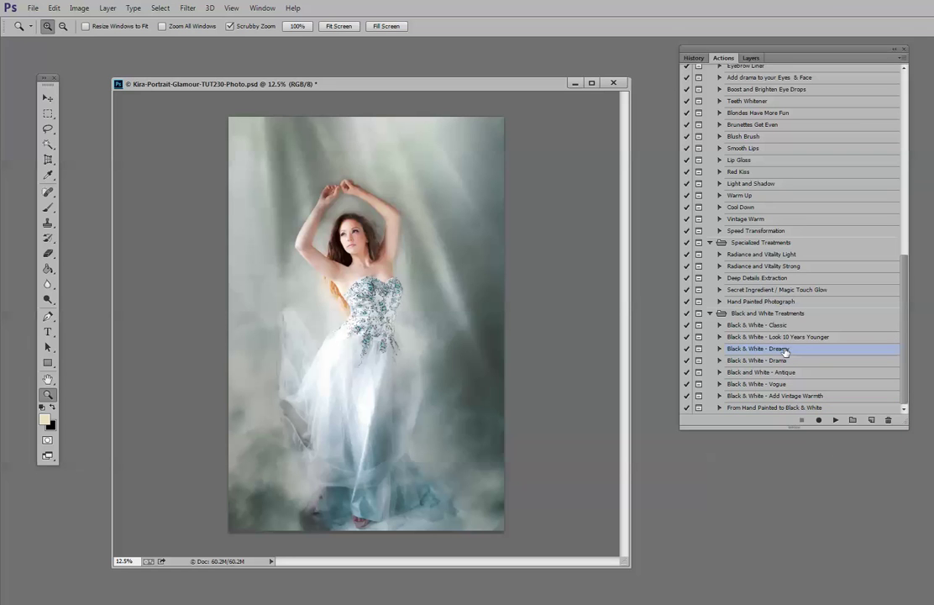
left_click(836, 419)
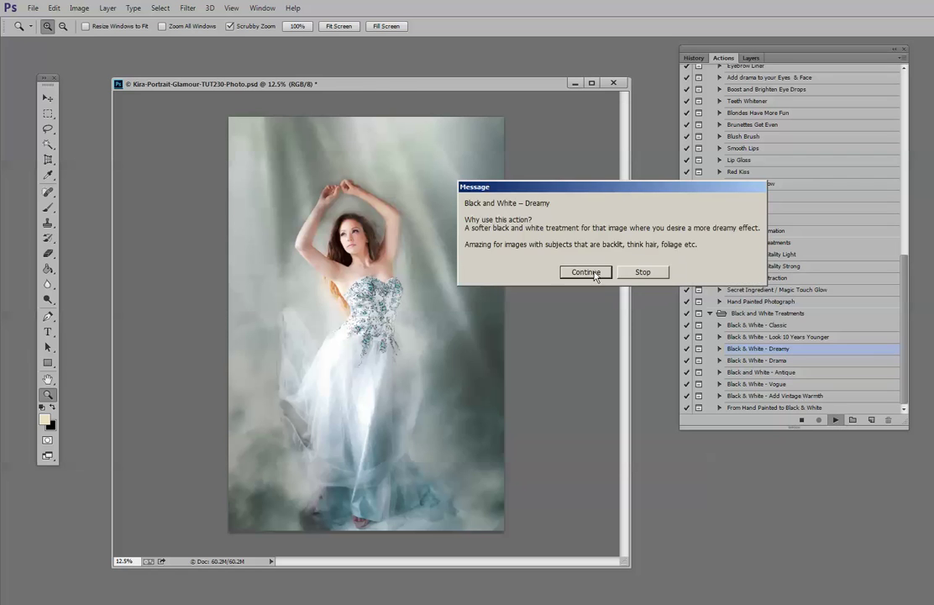
left_click(588, 272)
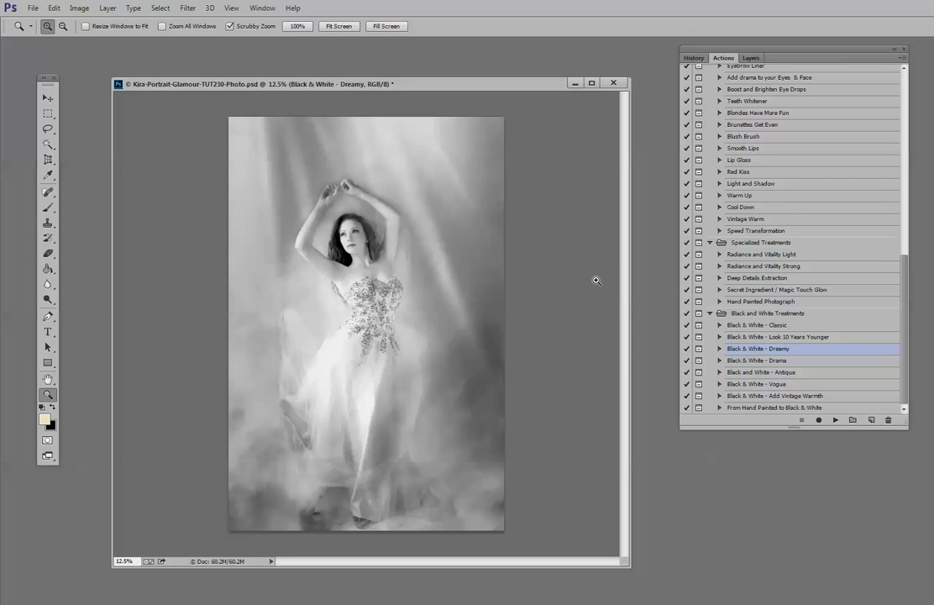
left_click(755, 59)
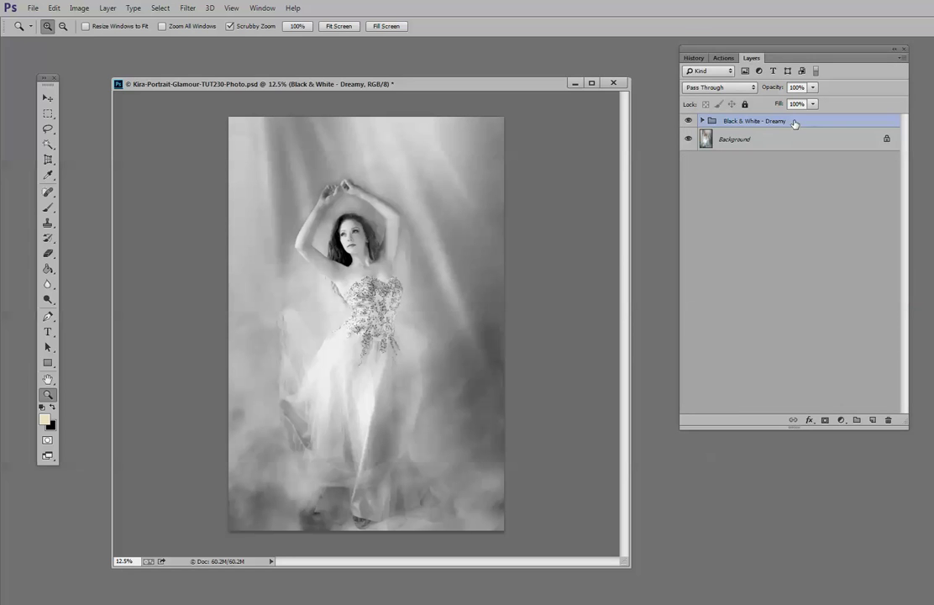
left_click_drag(795, 124, 888, 420)
- Run the Black & White - Vogue action on the full-length portrait
left_click(724, 58)
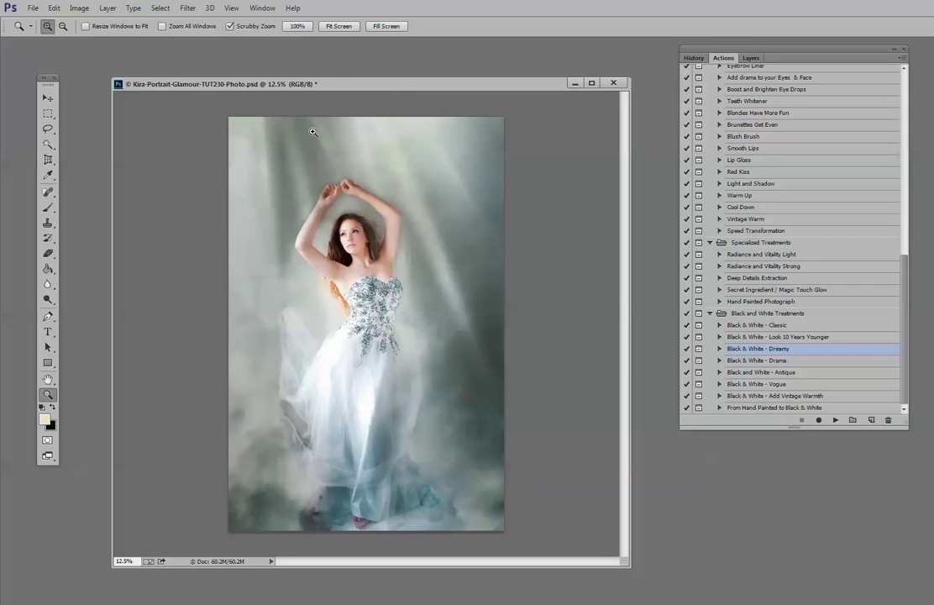
left_click(773, 385)
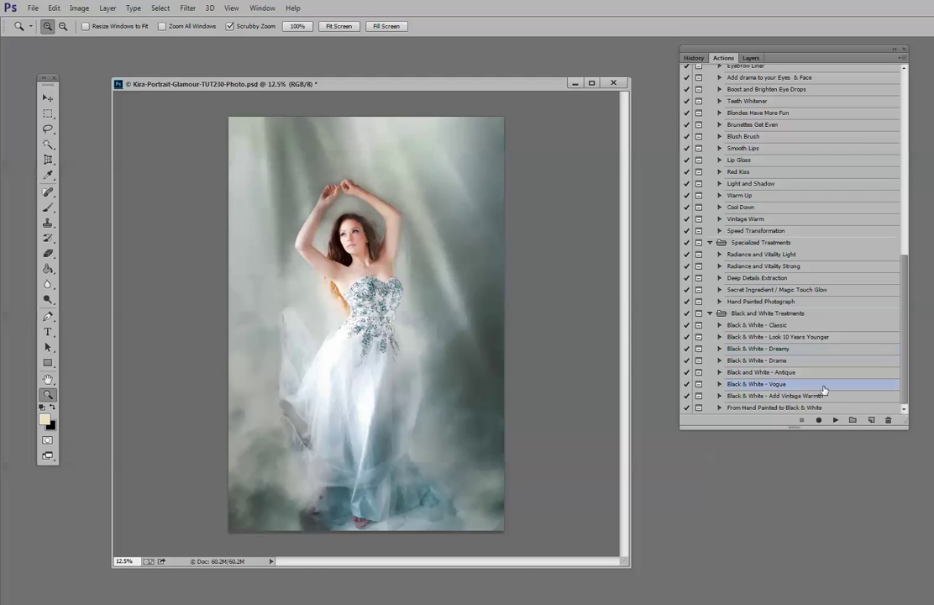
left_click(835, 420)
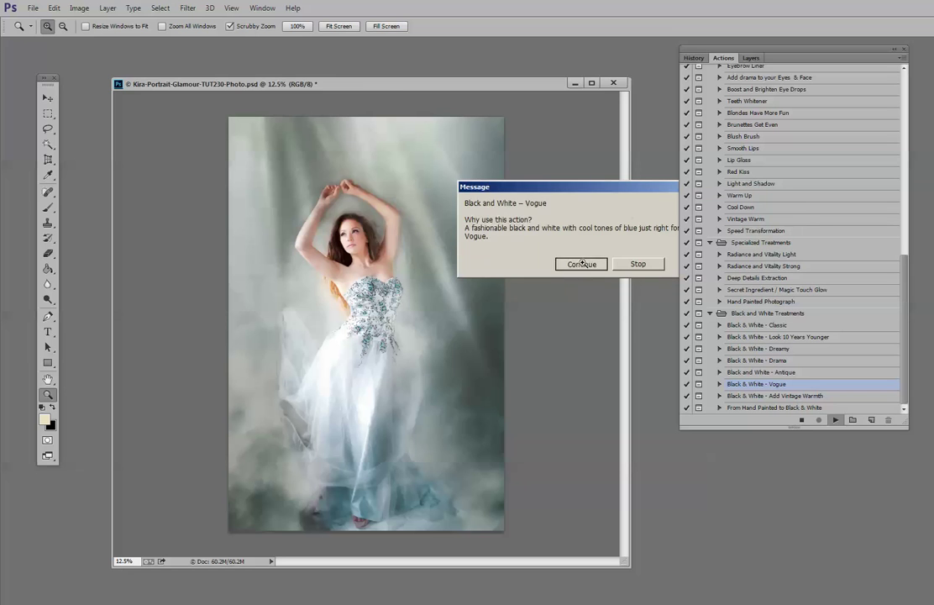
left_click(582, 263)
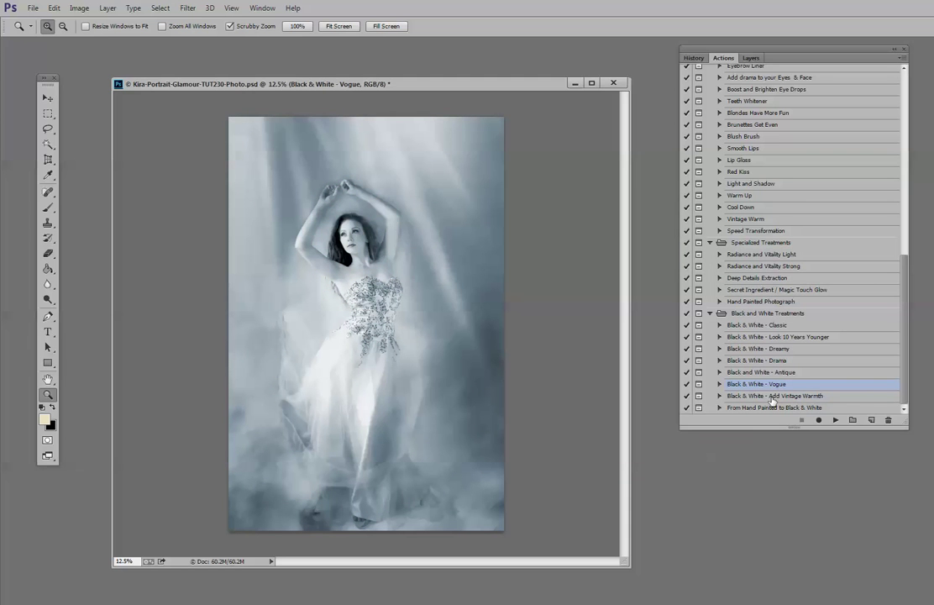
- Run the Black & White - Add Vintage Warmth action on top of the Vogue treatment
left_click(771, 397)
left_click(835, 422)
left_click(646, 290)
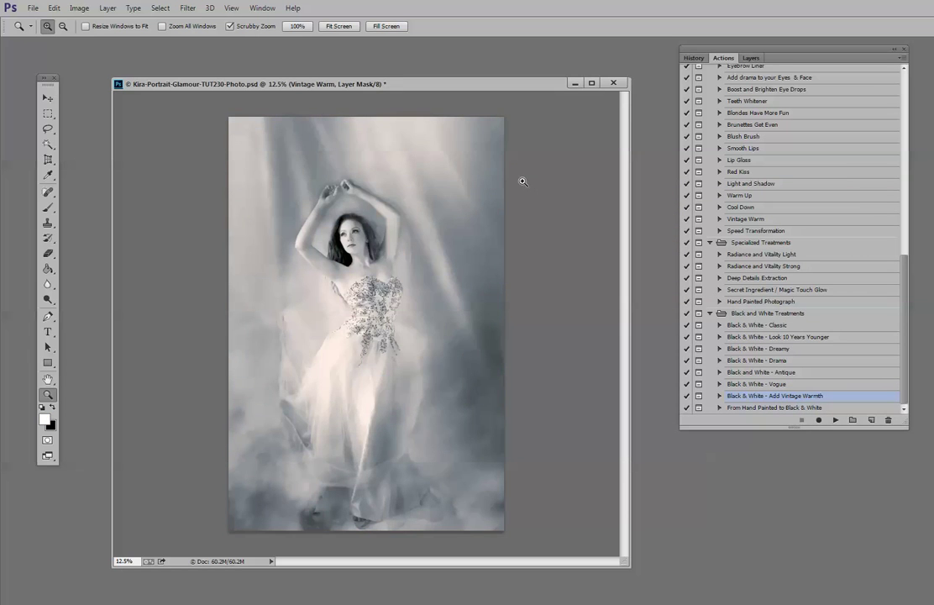
- Reduce the opacity of the Black & White - Vogue group to 68%
left_click(751, 58)
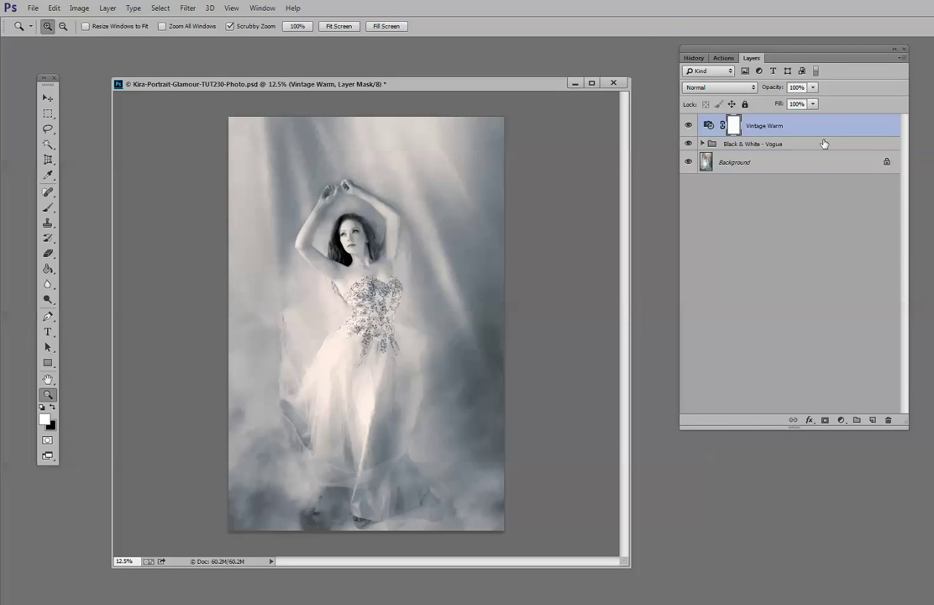
left_click(769, 148)
left_click_drag(813, 87, 794, 105)
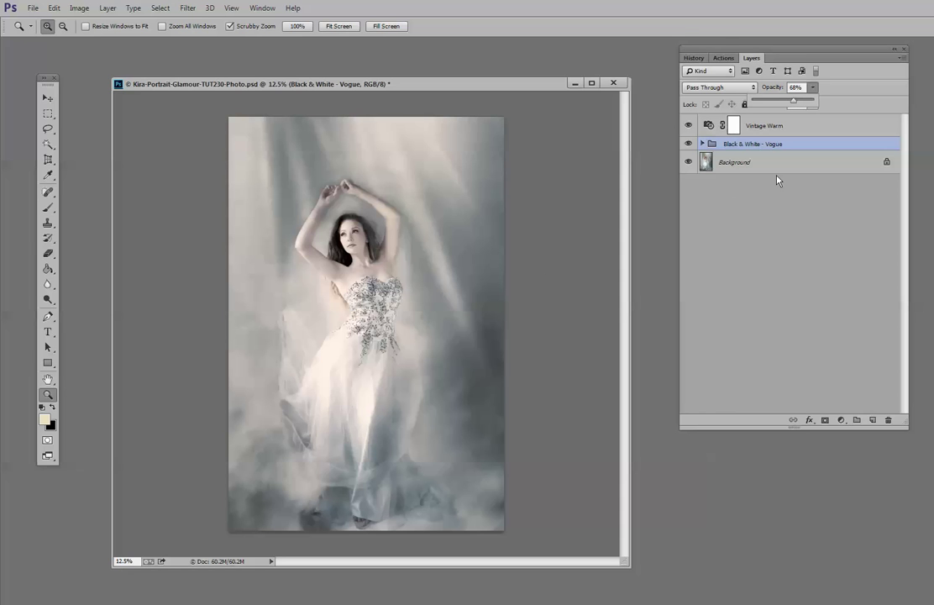
- Minimize the full-length portrait and bring up Kira-Portrait-Newborn-LL215-Photo.PSD in an enlarged window at 16.67% zoom
left_click(574, 83)
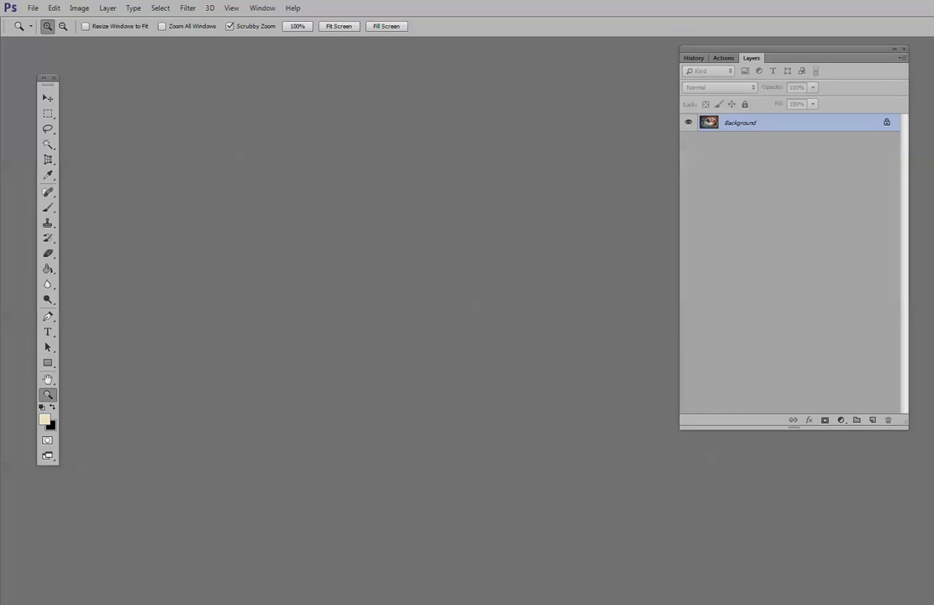
left_click_drag(784, 286, 324, 198)
left_click_drag(420, 371, 668, 536)
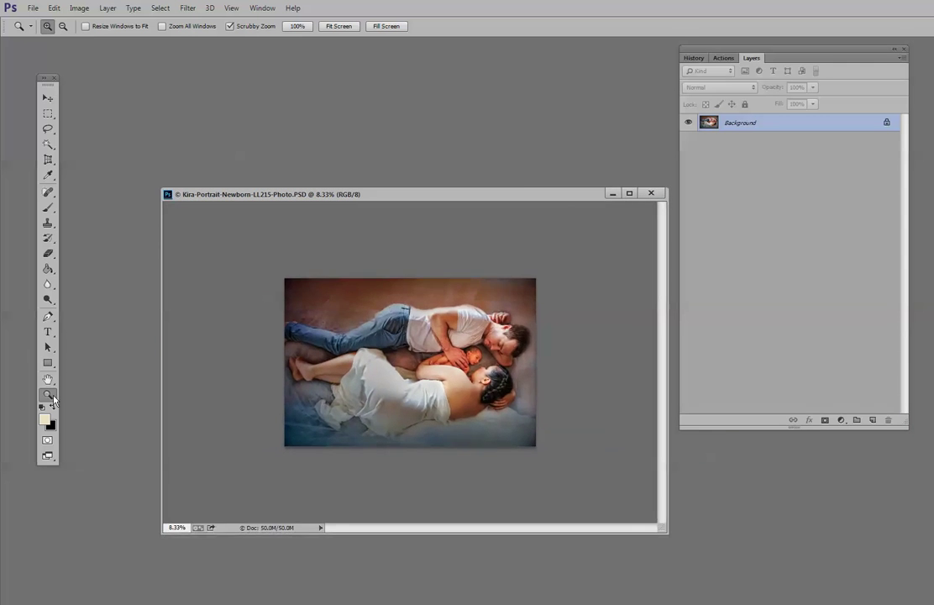
left_click(358, 371)
left_click_drag(416, 194, 356, 142)
left_click(377, 248)
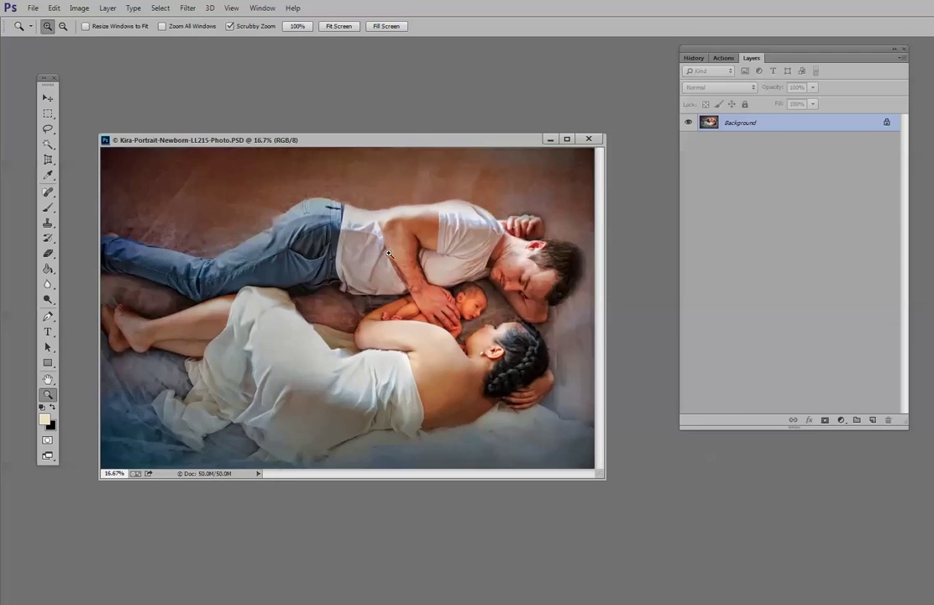
left_click_drag(607, 481, 677, 550)
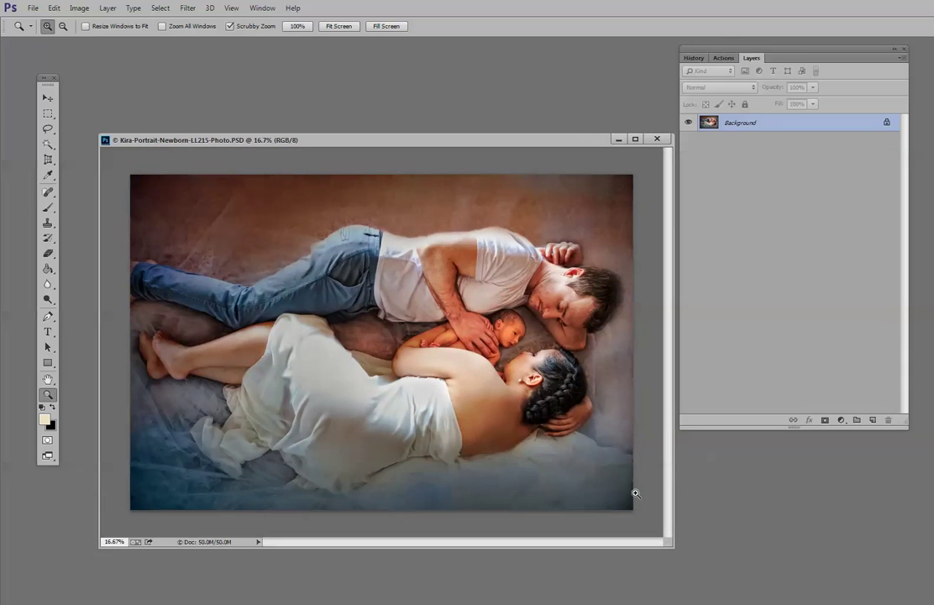
- Run the Black & White - Classic action on the newborn family photo
left_click(727, 59)
left_click(757, 326)
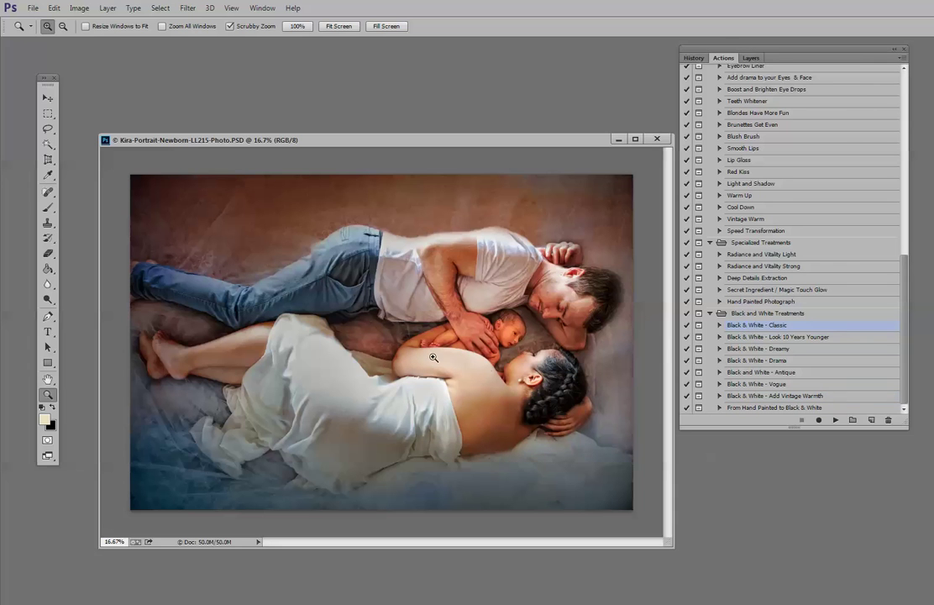
left_click(836, 420)
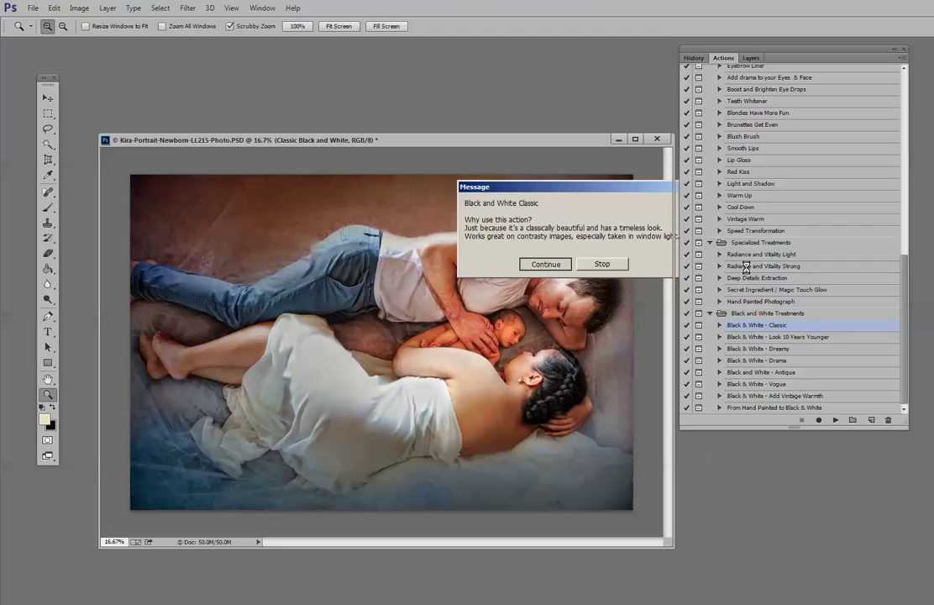
key("Return")
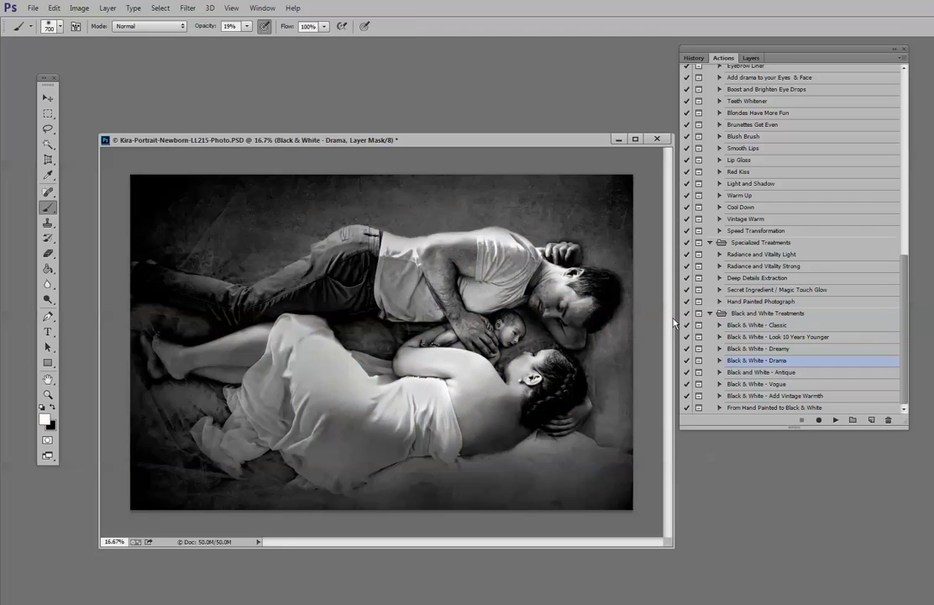
- Expand the Base group of the Drama treatment and compare the image with each of its two lightening layers hidden and shown
left_click(752, 58)
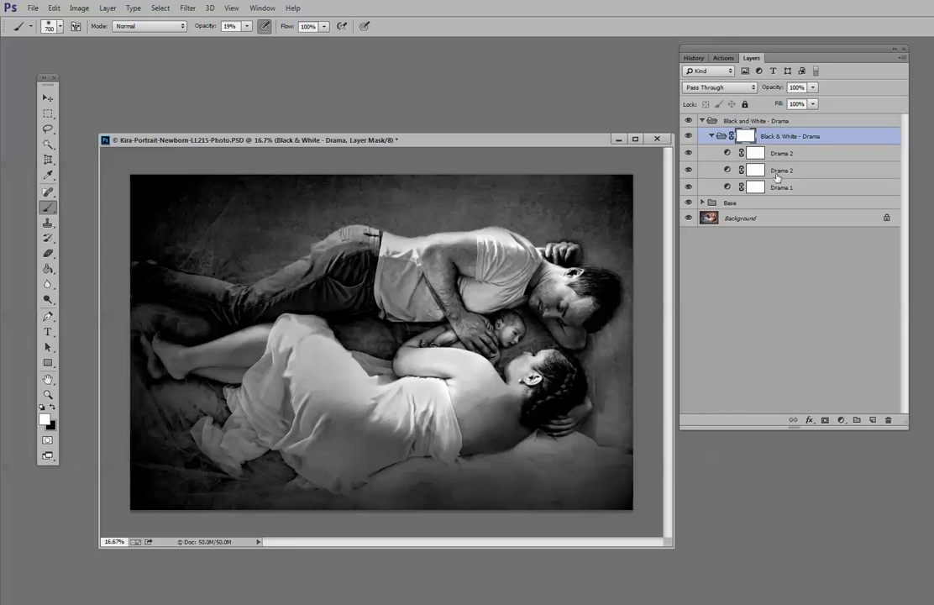
left_click(703, 204)
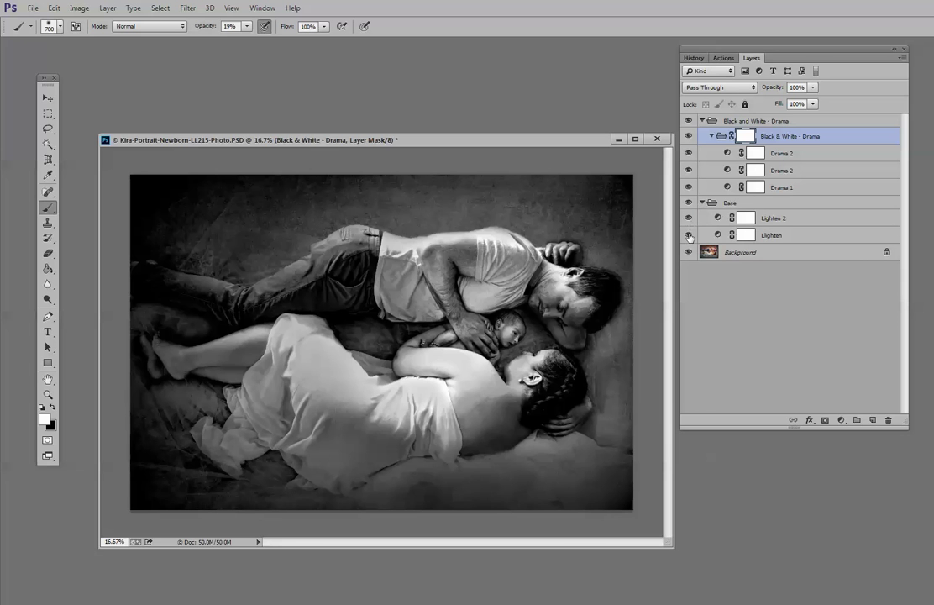
left_click(689, 235)
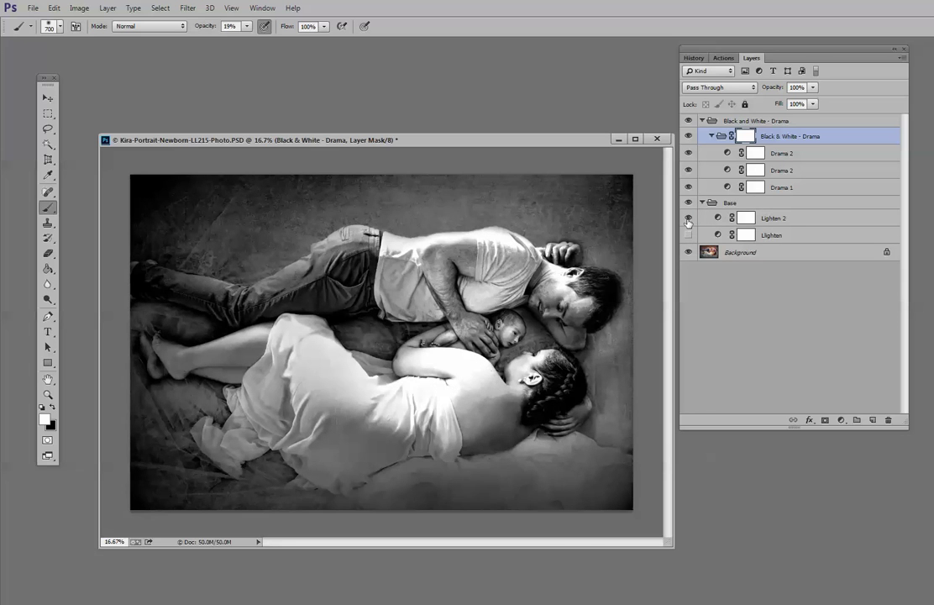
left_click(688, 218)
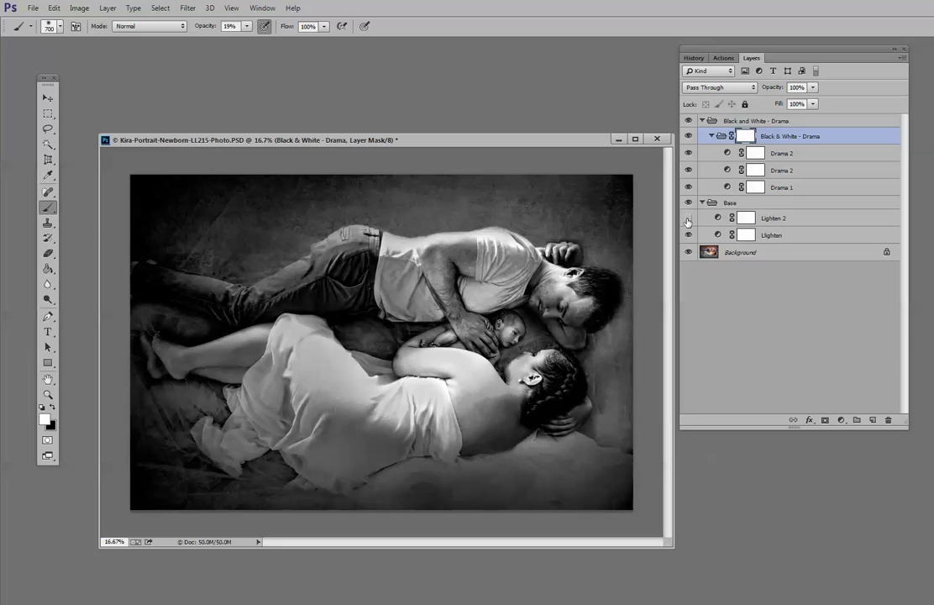
left_click(688, 219)
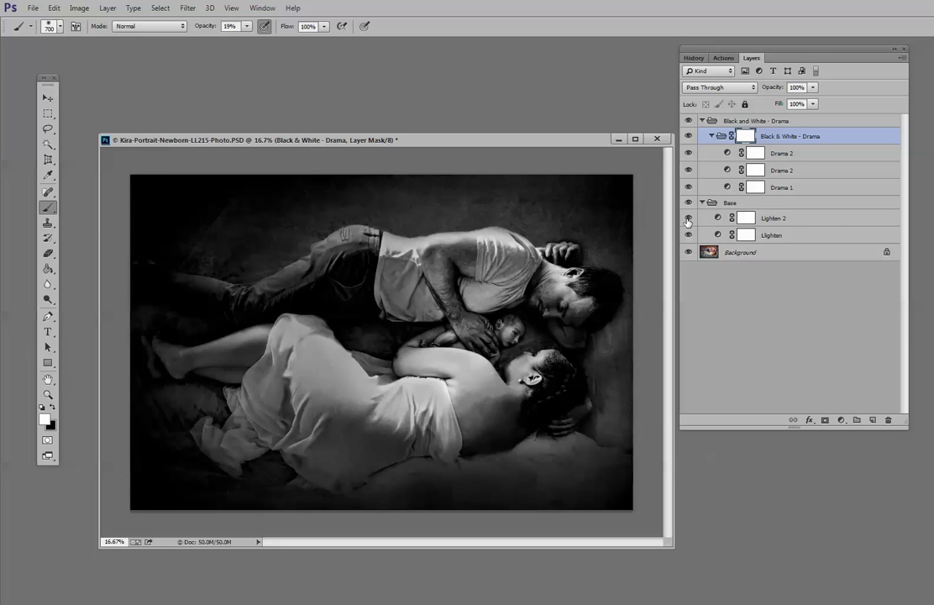
left_click(688, 219)
- Compare the newborn photo with the Drama 1 layer and each Drama 2 layer hidden and shown
left_click(689, 189)
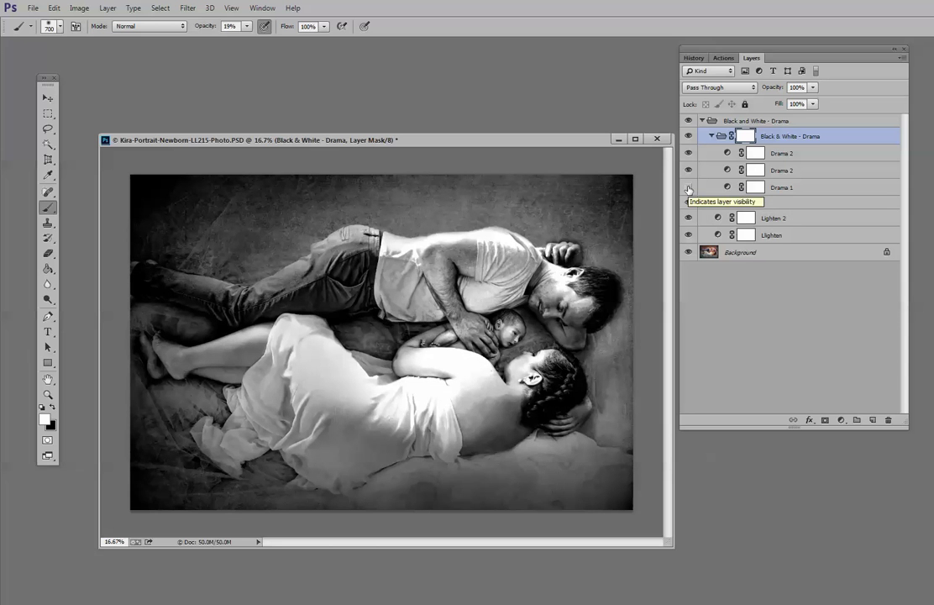
left_click(688, 170)
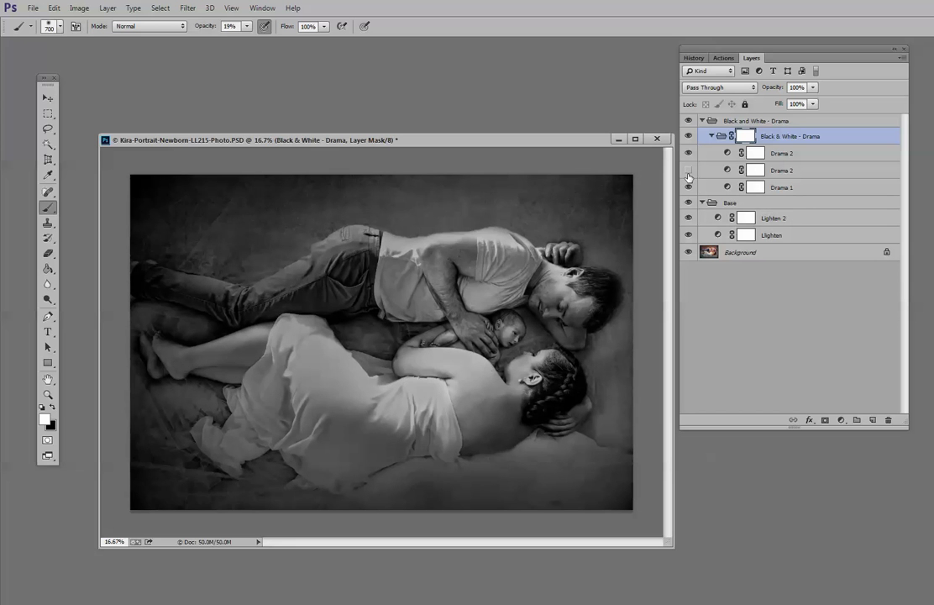
left_click(688, 155)
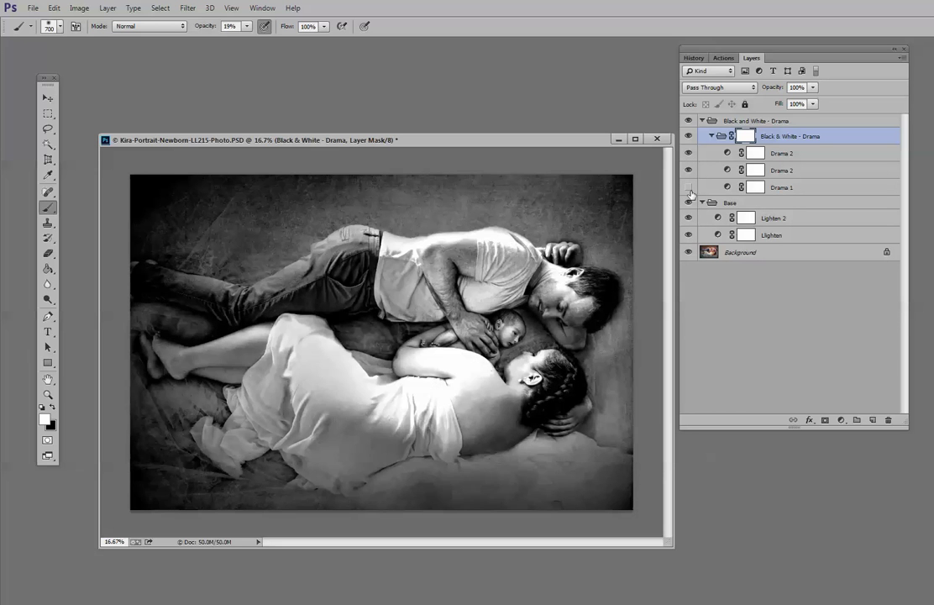
left_click(690, 191)
left_click(689, 188)
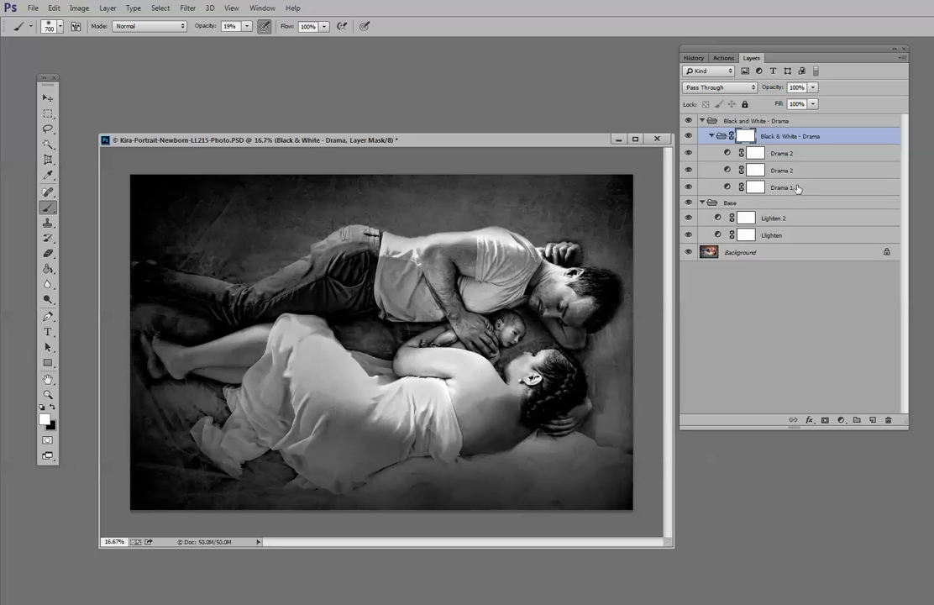
- Lower the opacity of the Drama 1 layer to 42%
left_click(798, 189)
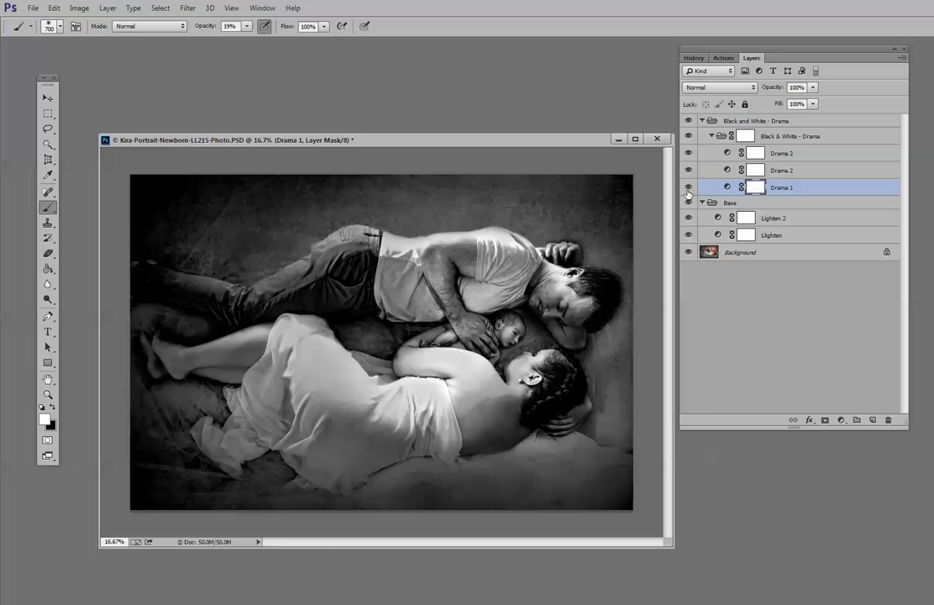
left_click_drag(815, 93, 768, 101)
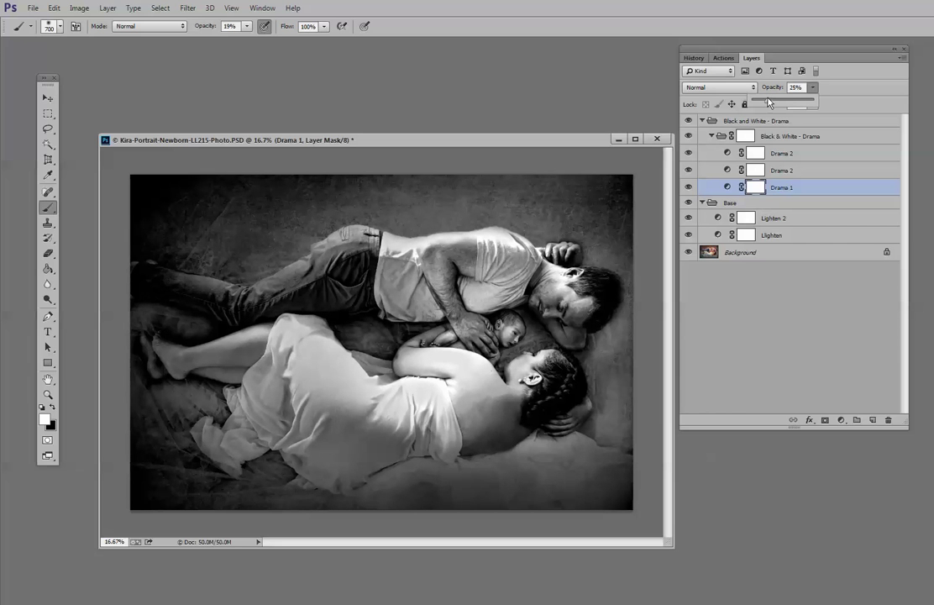
left_click_drag(768, 102, 778, 102)
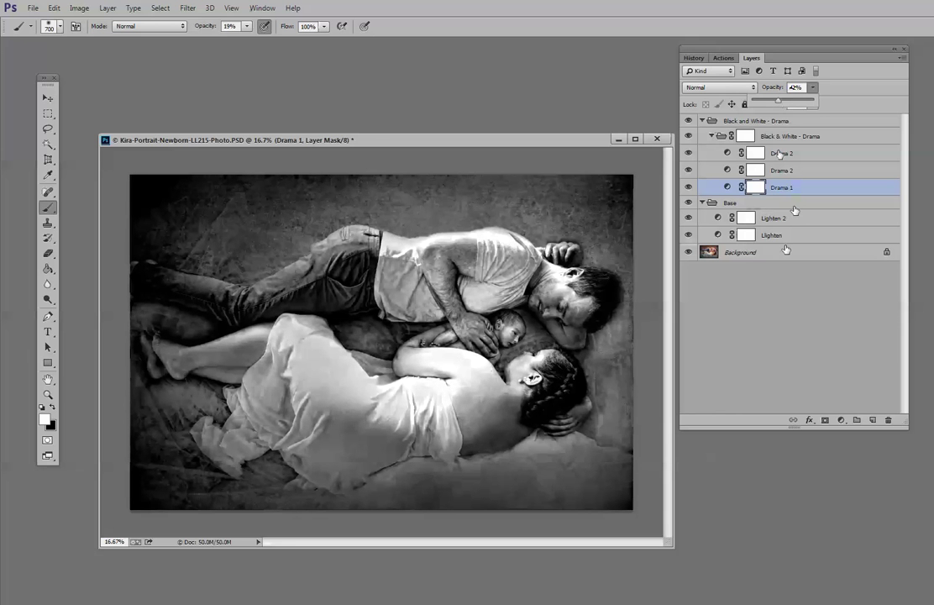
- Collapse and delete the Black and White - Drama and Base groups, keeping only the Background layer
left_click(706, 124)
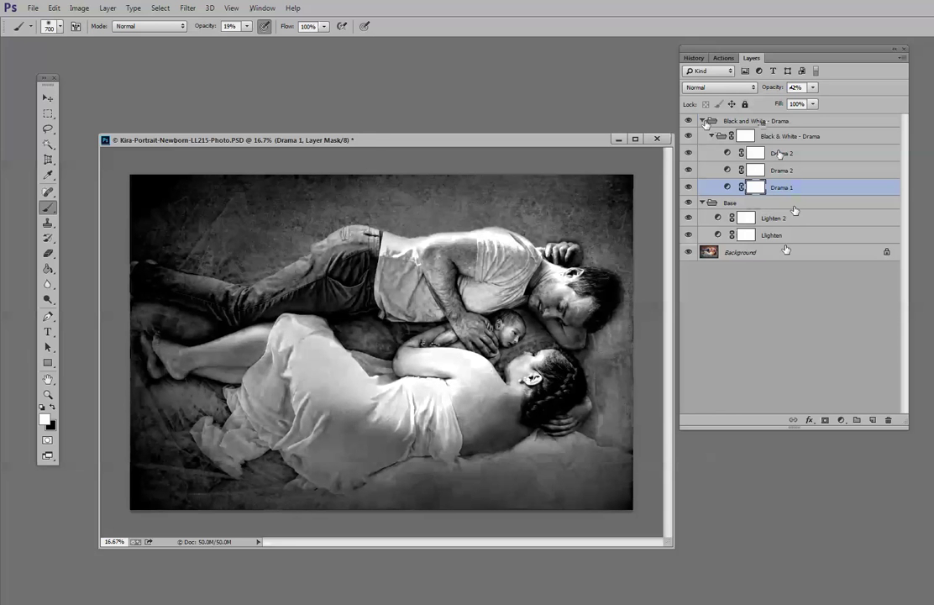
left_click(703, 122)
left_click(706, 135)
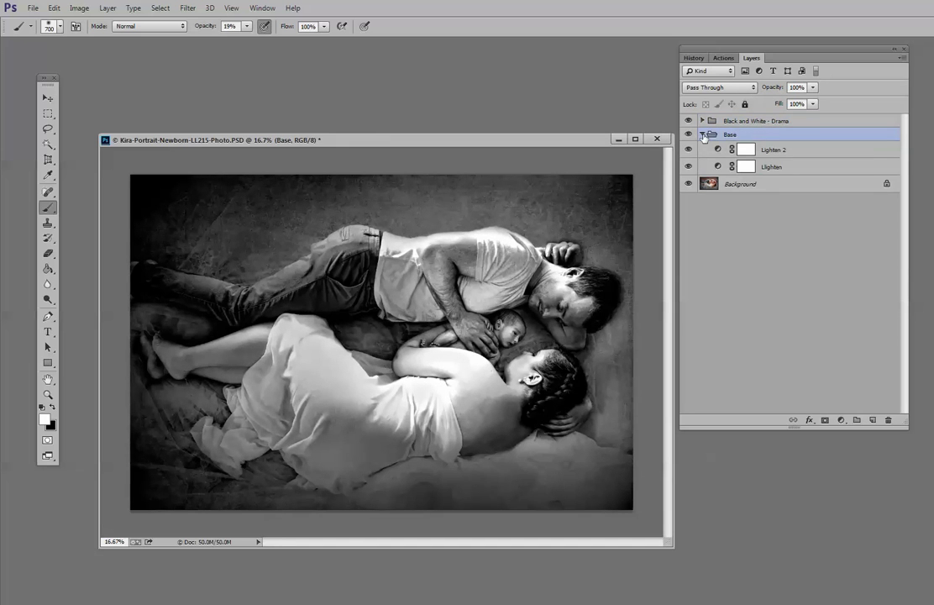
left_click(703, 135)
left_click_drag(748, 121, 889, 420)
left_click_drag(767, 123, 889, 420)
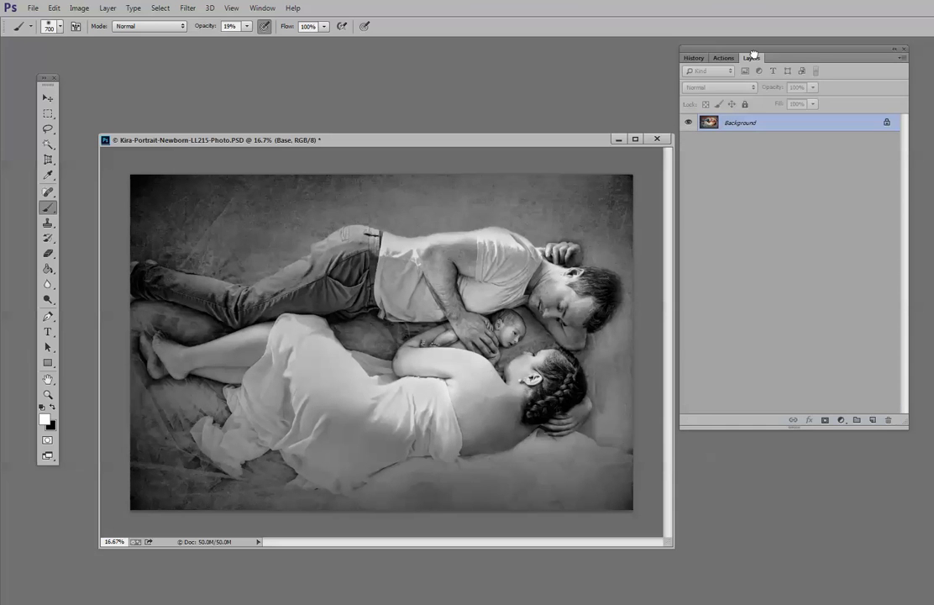
- Run the Black and White - Antique action on the newborn family photo
left_click(724, 58)
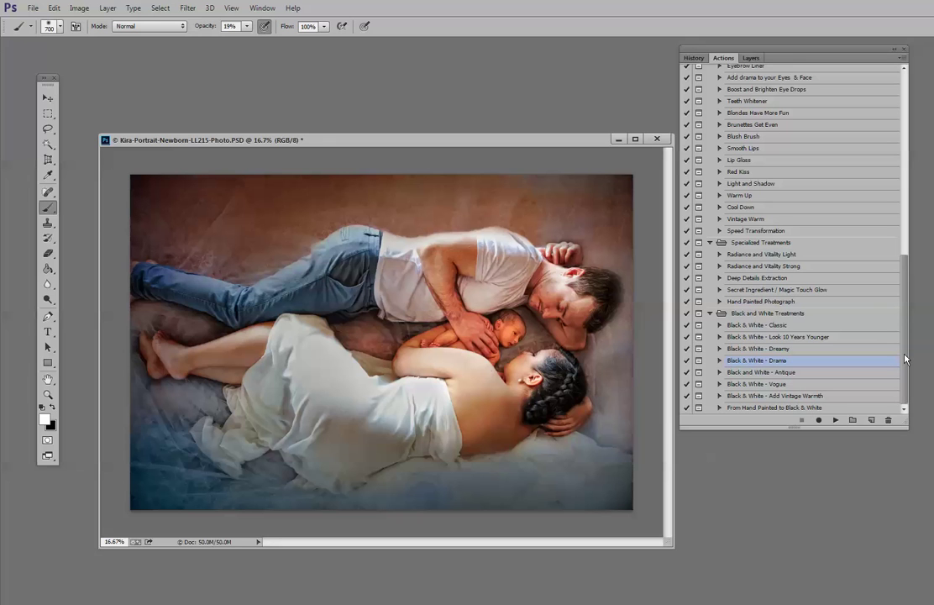
left_click(765, 373)
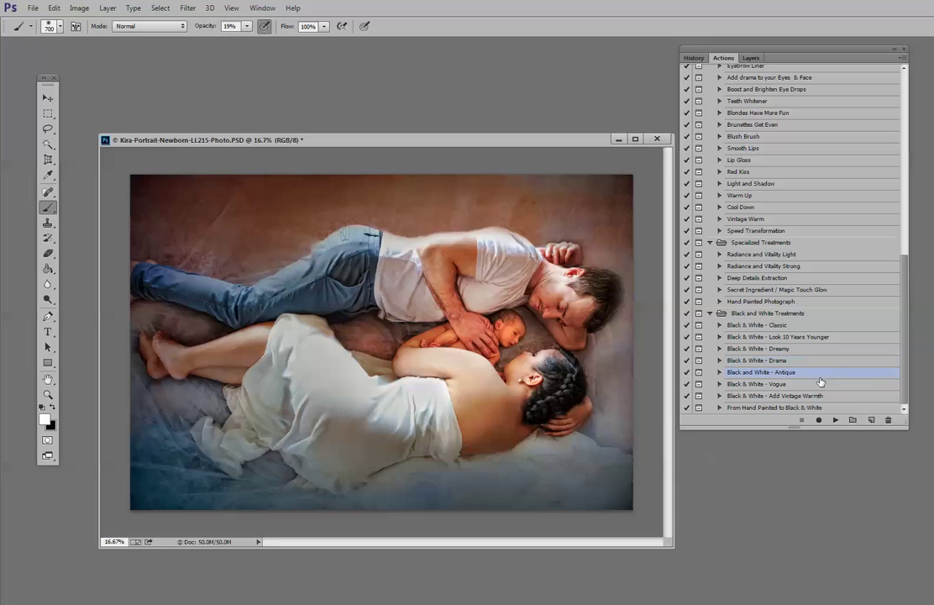
left_click(837, 422)
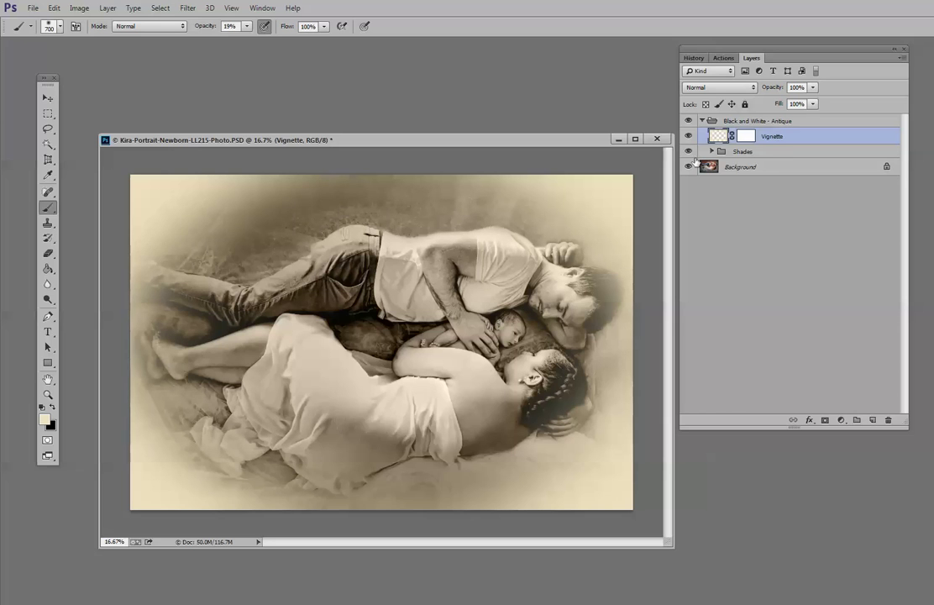
- Fade the Antique treatment's Vignette layer to 0% opacity and bring it back up to 78%
left_click(813, 87)
left_click_drag(811, 100, 721, 96)
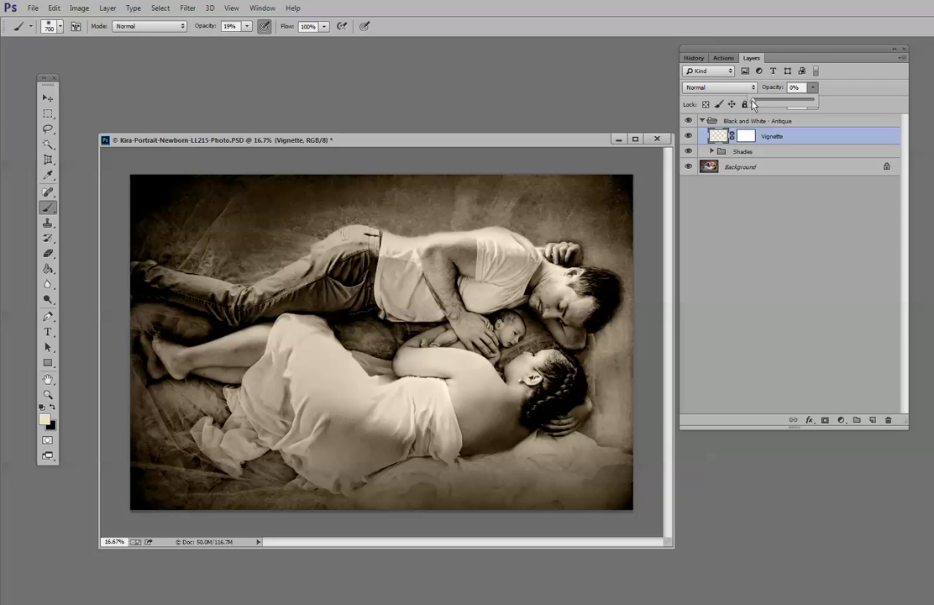
left_click_drag(754, 100, 787, 103)
left_click_drag(788, 103, 804, 104)
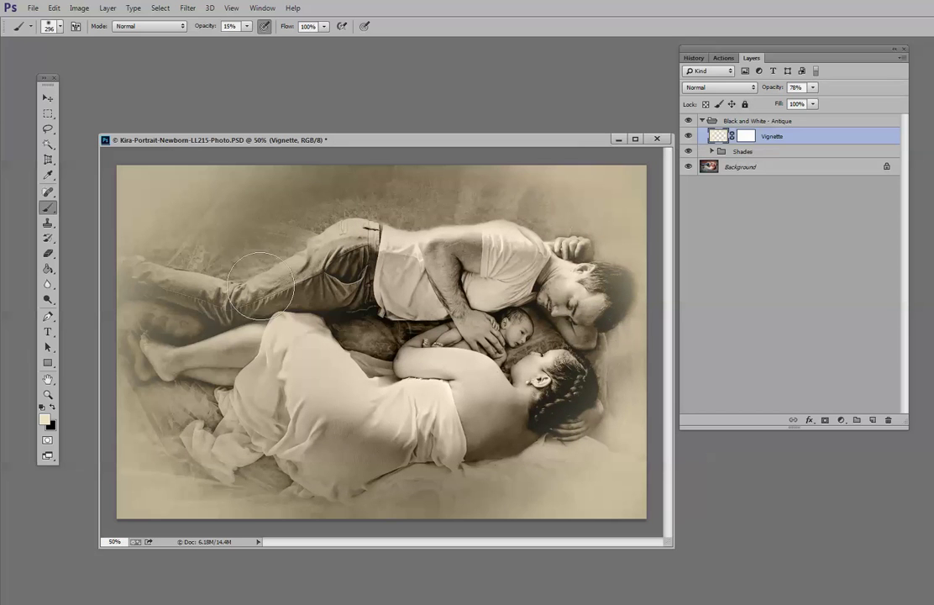
- Set the opacity of the Vignette layer to 0%
mouse_move(260, 285)
left_mouse_down()
mouse_move(222, 236)
mouse_move(251, 283)
left_mouse_up()
mouse_move(252, 283)
left_mouse_down()
mouse_move(232, 460)
mouse_move(174, 479)
mouse_move(413, 492)
mouse_move(490, 462)
mouse_move(504, 482)
mouse_move(578, 468)
mouse_move(618, 436)
mouse_move(569, 519)
mouse_move(613, 472)
mouse_move(649, 377)
left_mouse_up()
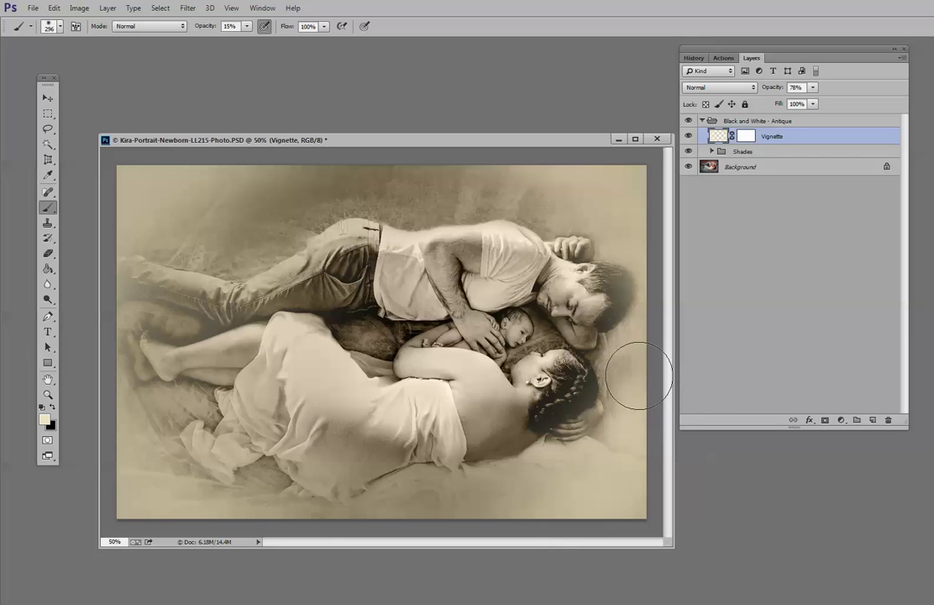
left_click(814, 87)
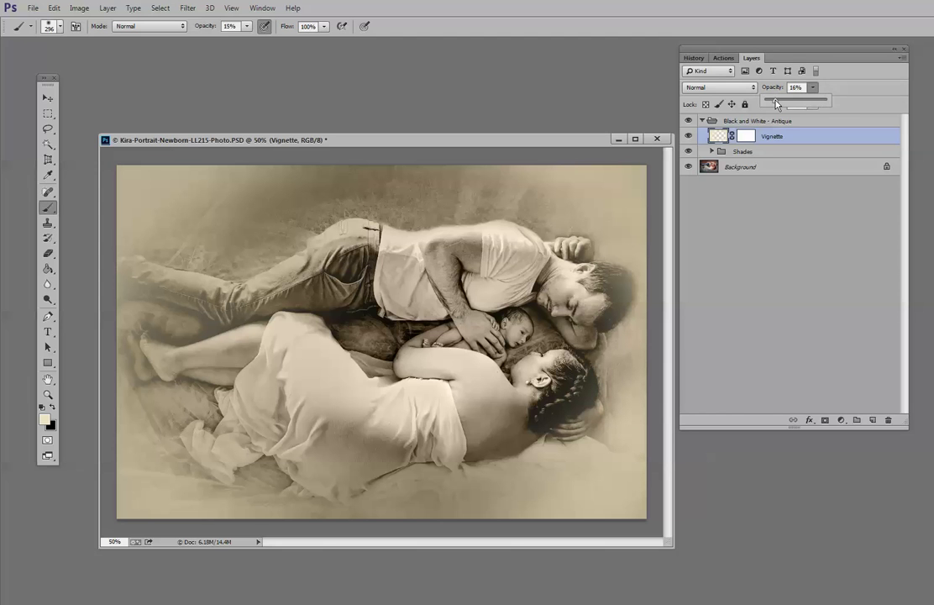
left_click_drag(777, 104, 754, 101)
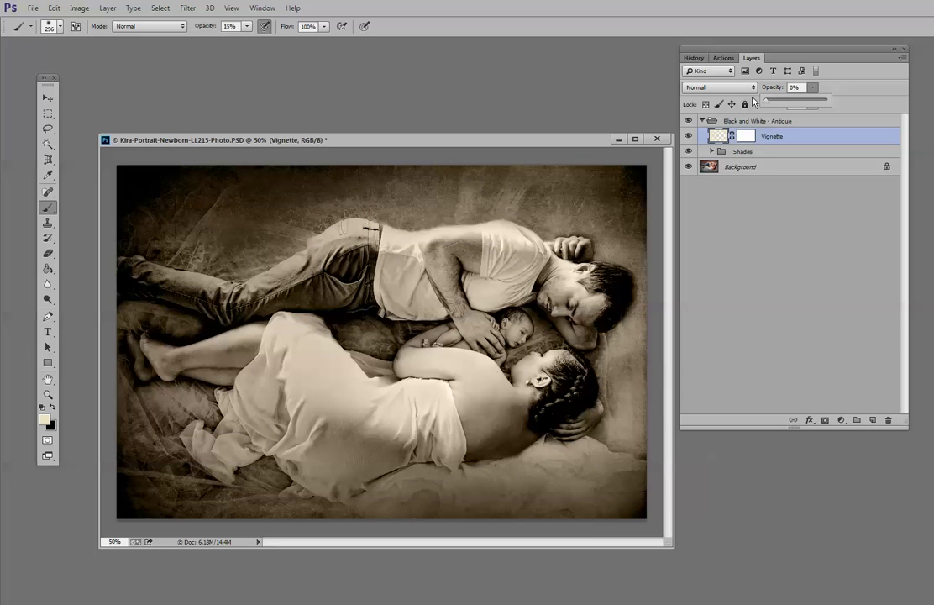
- Expand the Shades group, hide the Color 3, Color 2 and Color layers, and show only Color 3 again
left_click(712, 152)
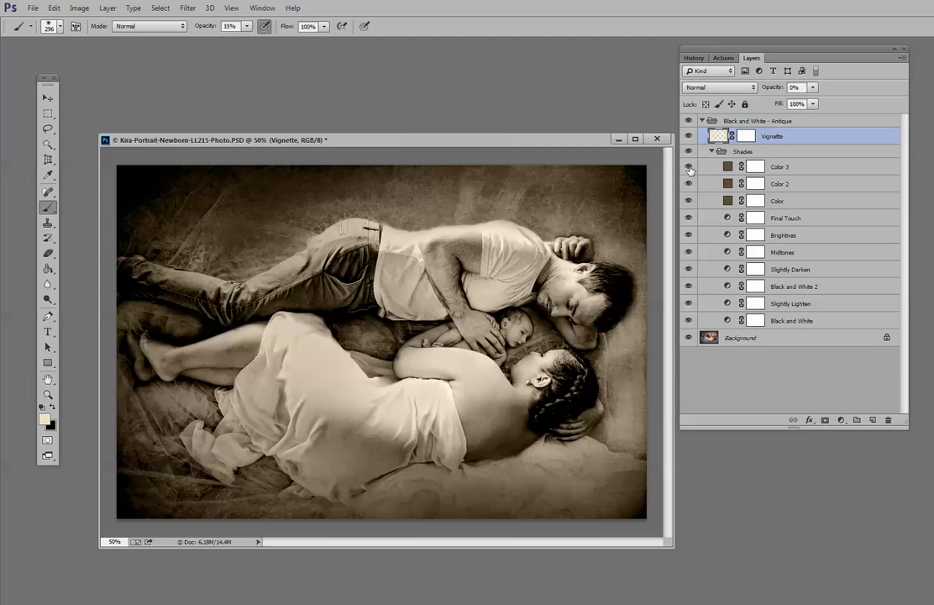
left_click_drag(690, 169, 690, 188)
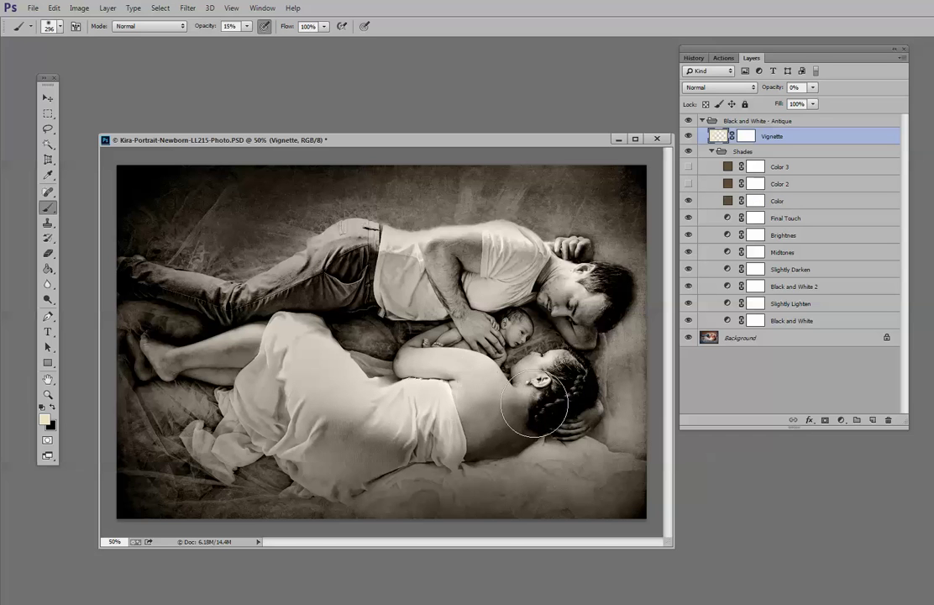
left_click(689, 201)
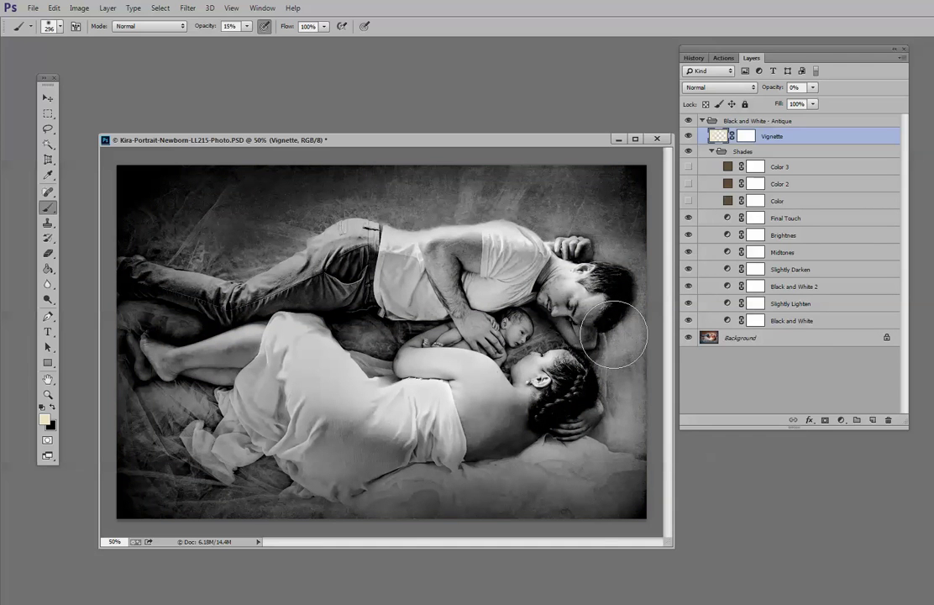
left_click(689, 167)
- Compare the photo with the Brightnes, Midtones, Slightly Darken and Black and White 2 layers each hidden and shown
left_click(689, 236)
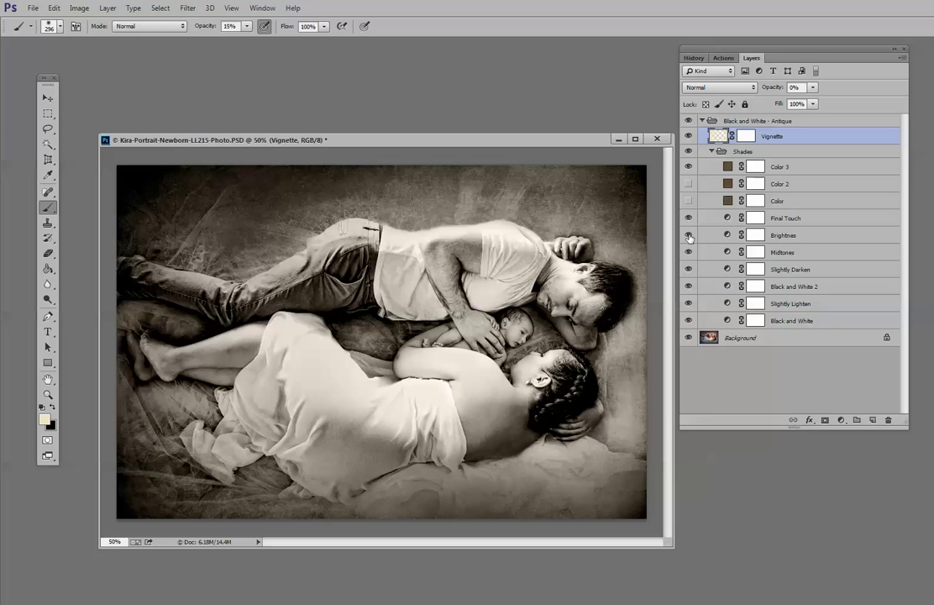
left_click(689, 236)
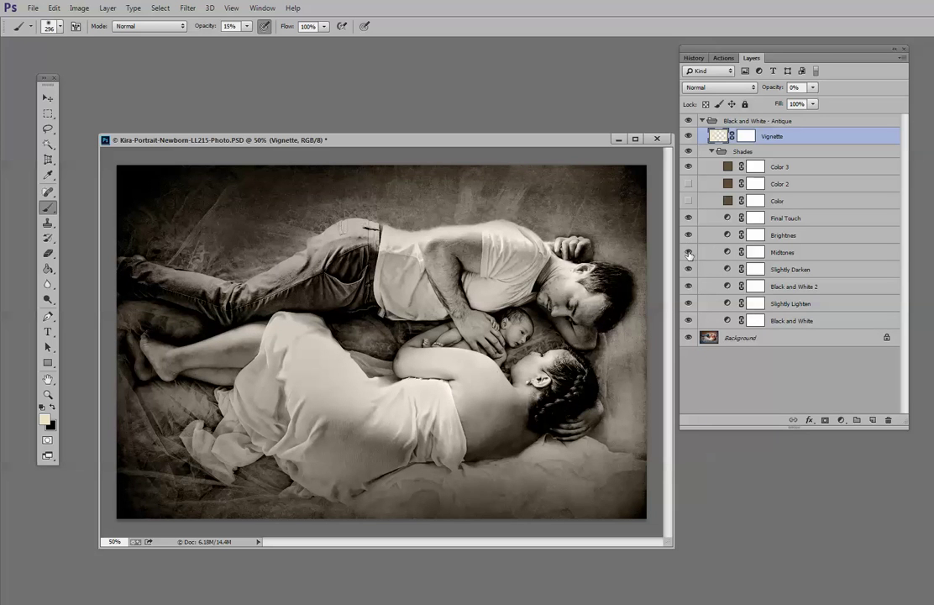
left_click(690, 254)
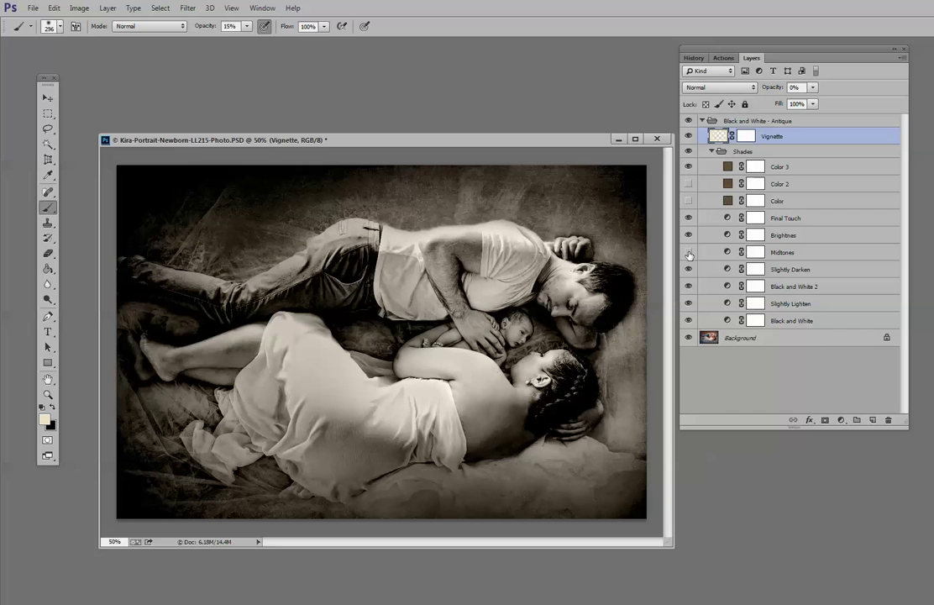
left_click(689, 269)
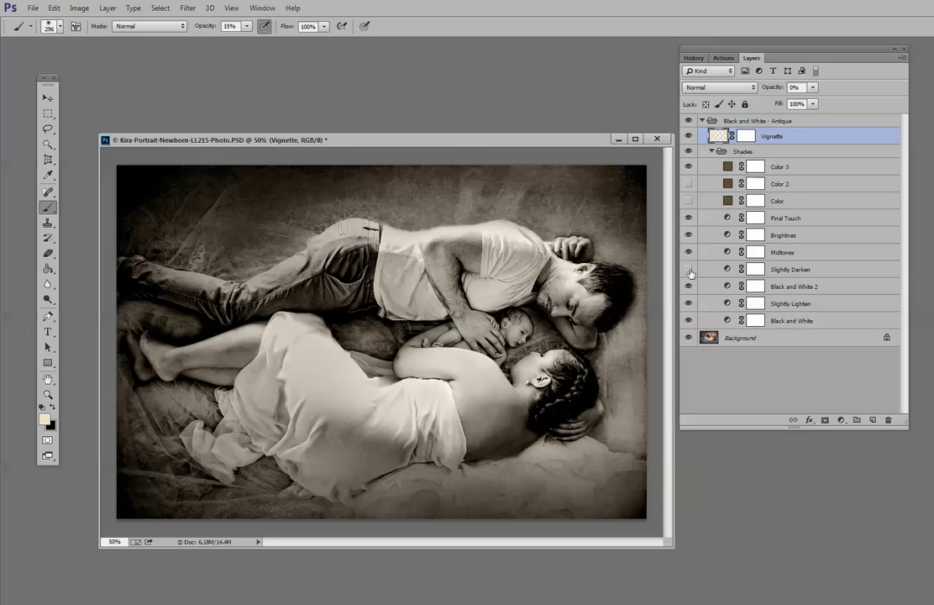
left_click(689, 269)
left_click(689, 287)
left_click(689, 286)
- Show the Color and Color 2 layers again and raise the opacity of the Vignette layer
left_click_drag(689, 201, 689, 184)
left_click(813, 88)
left_click_drag(811, 99, 869, 114)
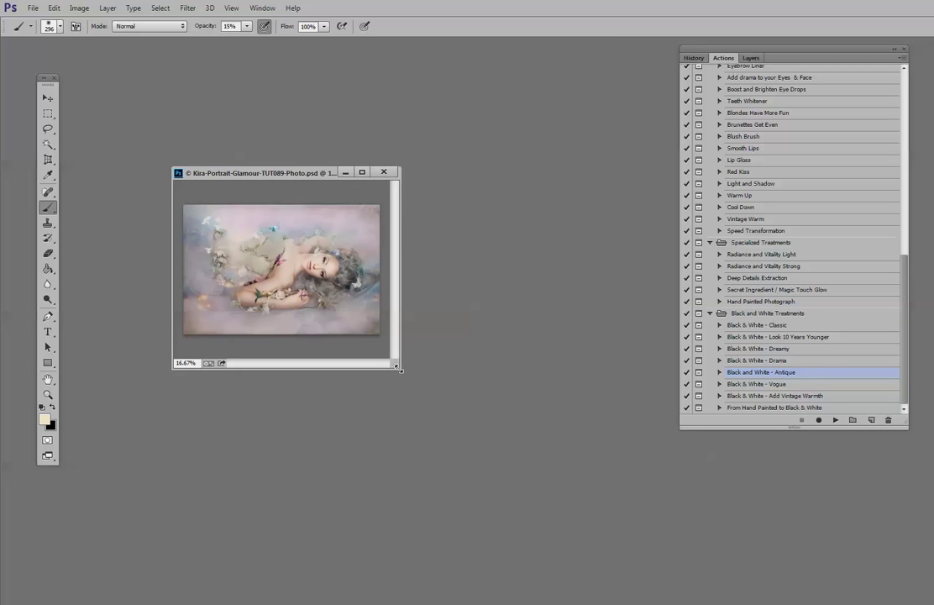
- Enlarge the window of Kira-Portrait-Glamour-TUT089-Photo.psd and zoom the image to 50%
left_click_drag(400, 367, 615, 532)
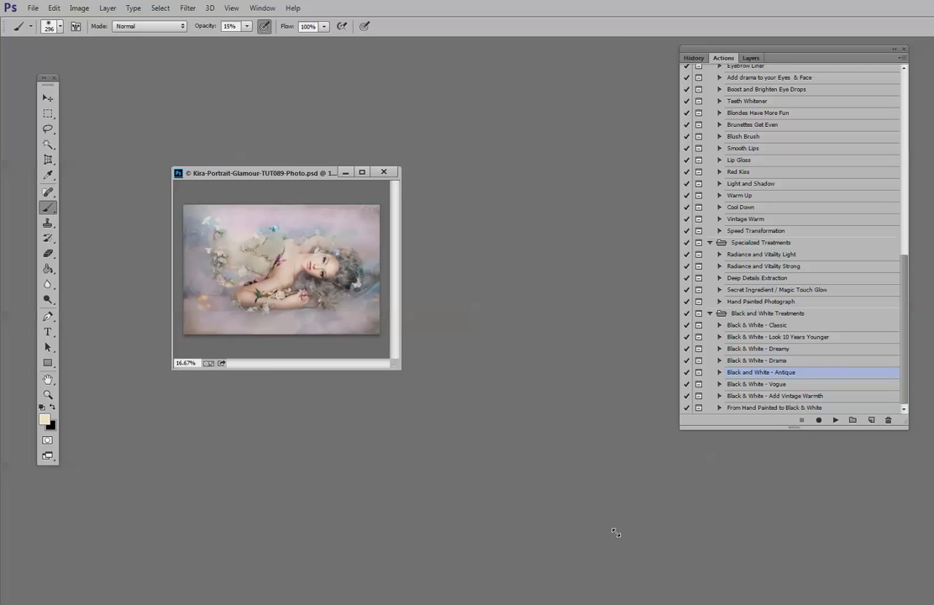
left_click(48, 394)
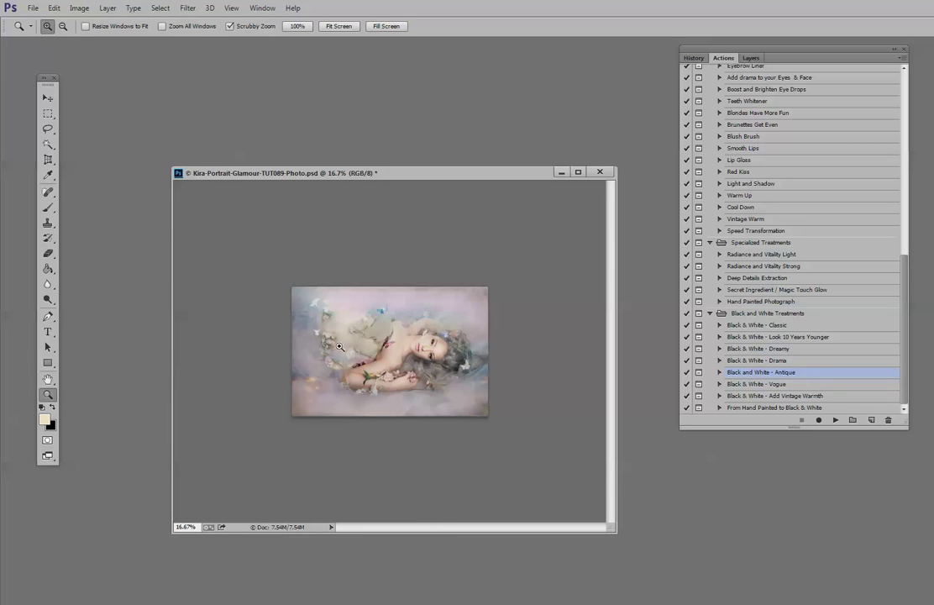
left_click(340, 345)
left_click(340, 346)
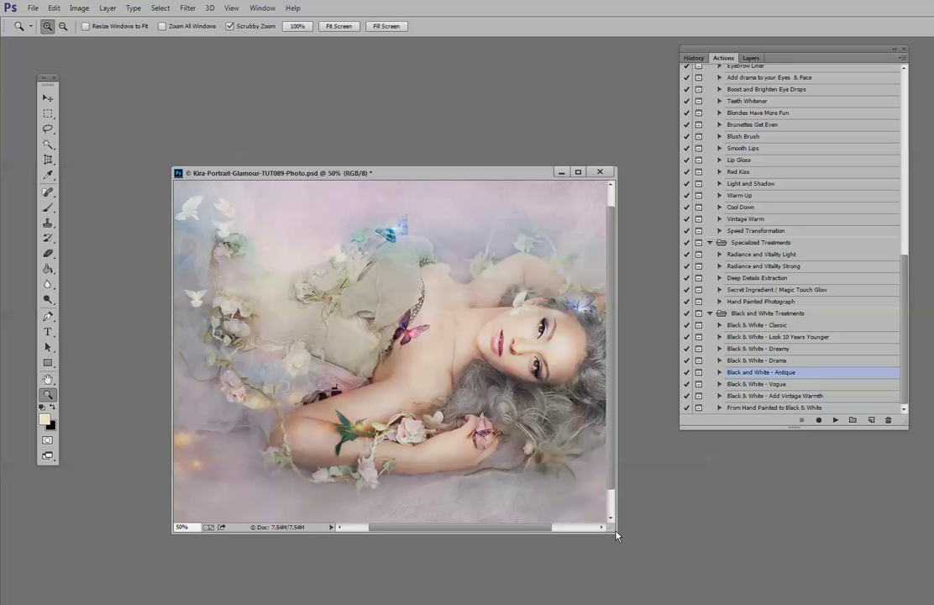
left_click_drag(617, 536, 856, 601)
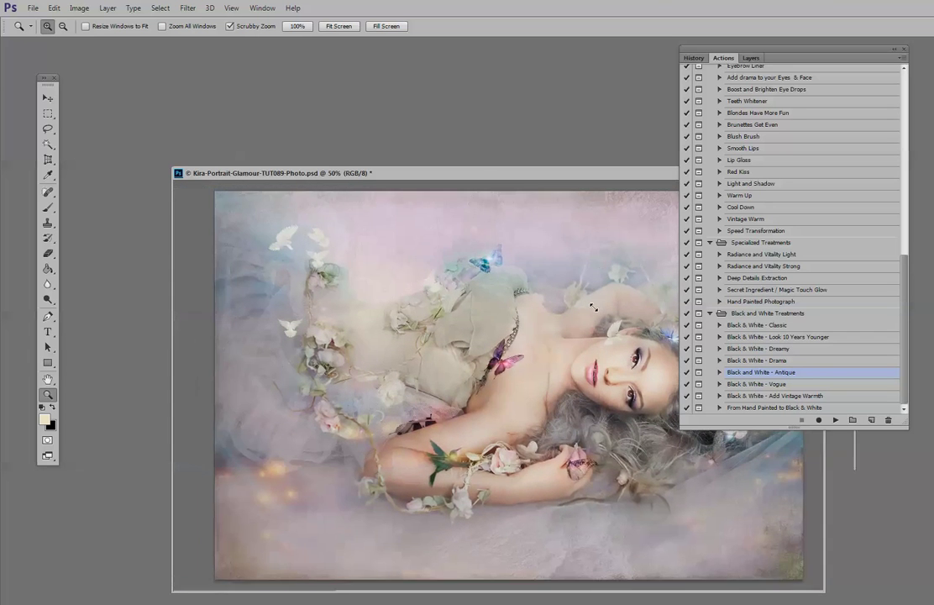
- Reposition the photo window, play the Black & White - Dreamy action on it and delete the resulting group
left_click_drag(485, 175, 331, 104)
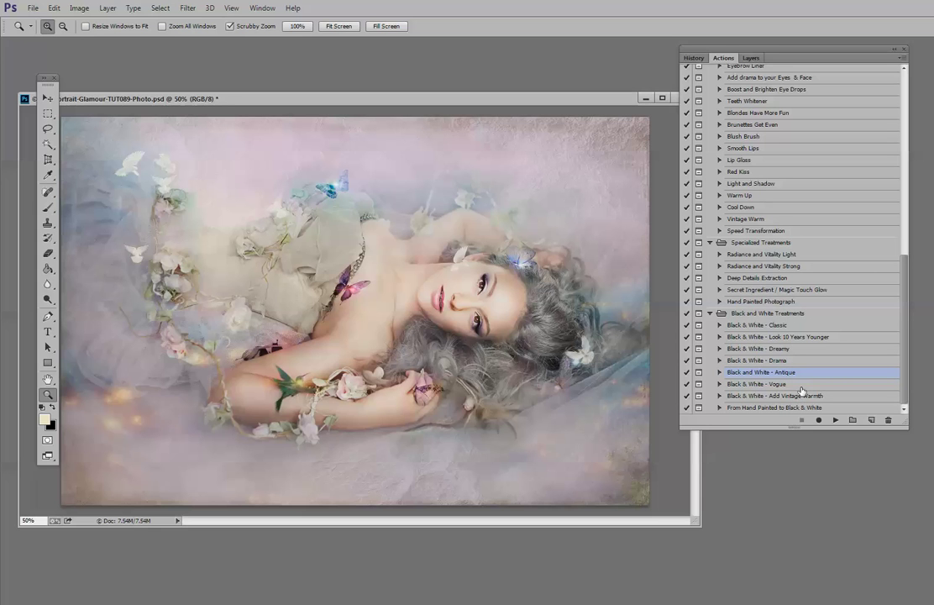
left_click(803, 349)
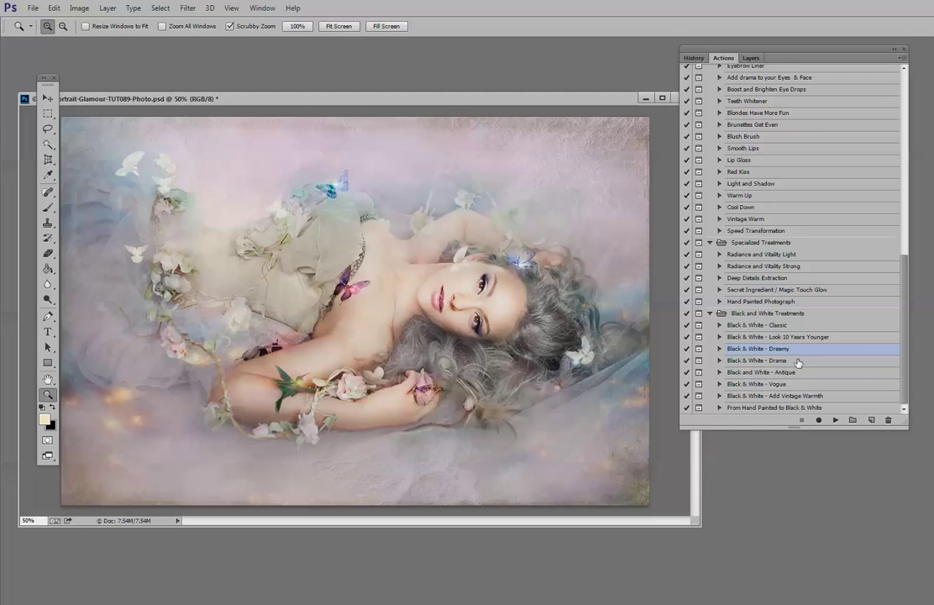
left_click(835, 421)
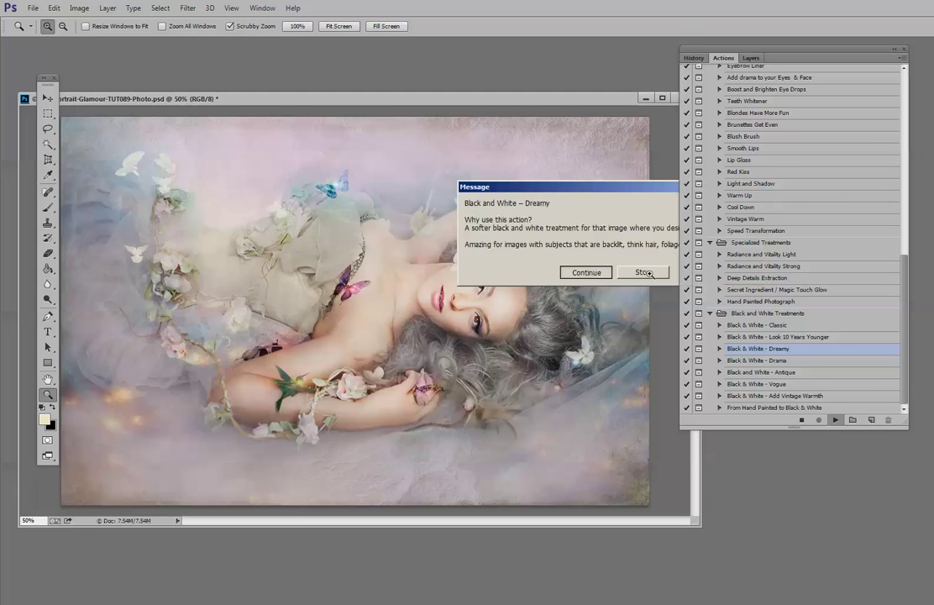
left_click(648, 274)
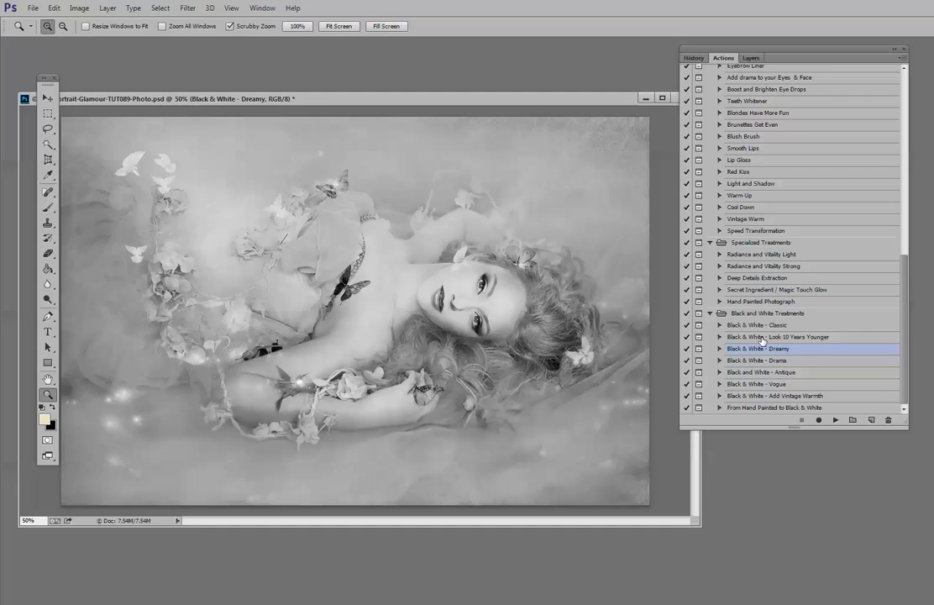
left_click(750, 58)
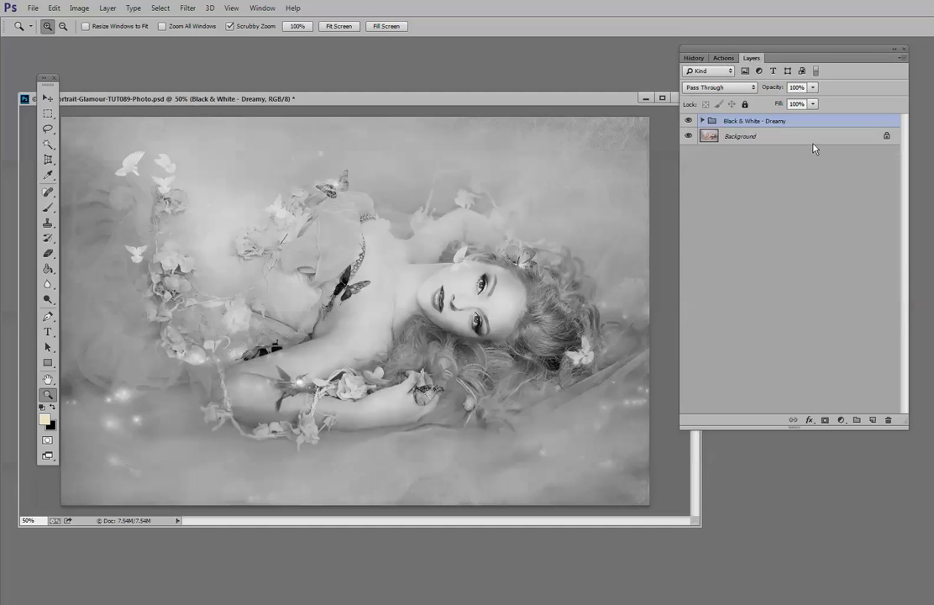
key("Delete")
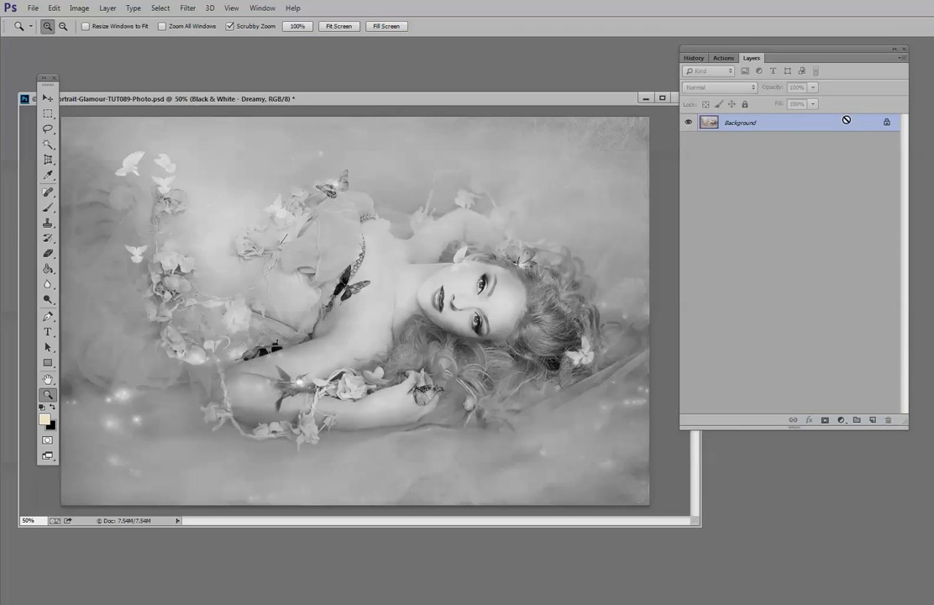
- Play the Black & White - Vogue action on the photo, followed by Black & White - Add Vintage Warmth
left_click(724, 58)
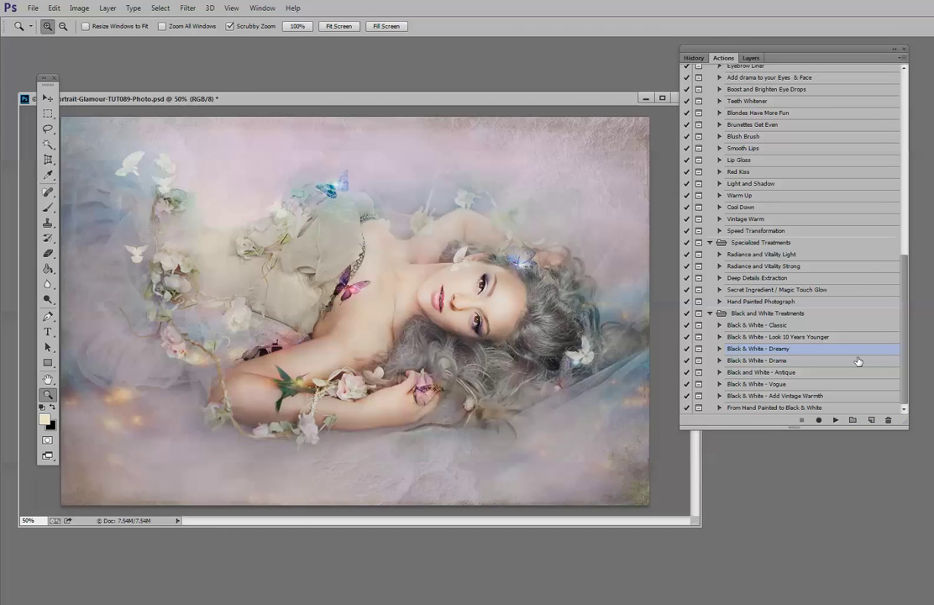
left_click(779, 385)
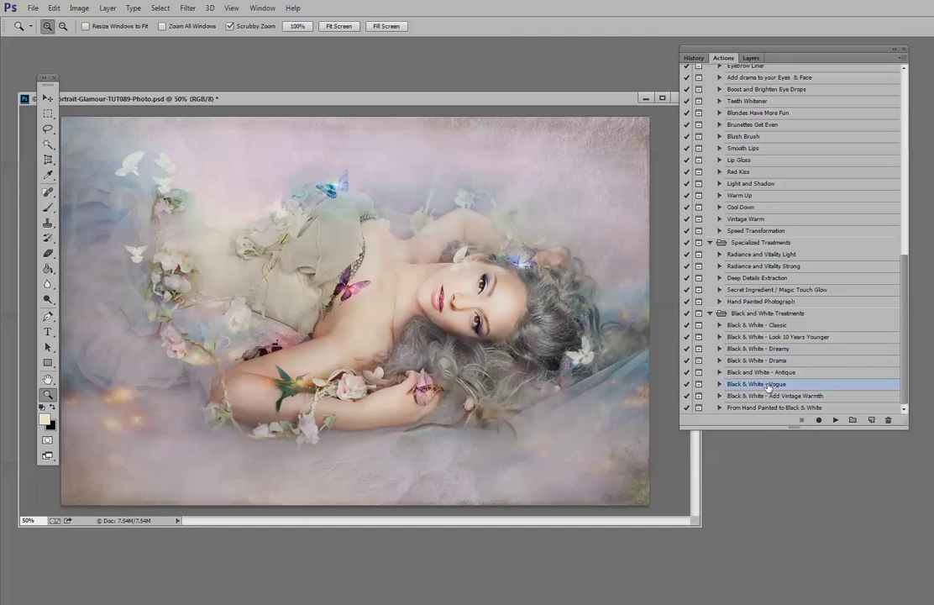
left_click(836, 420)
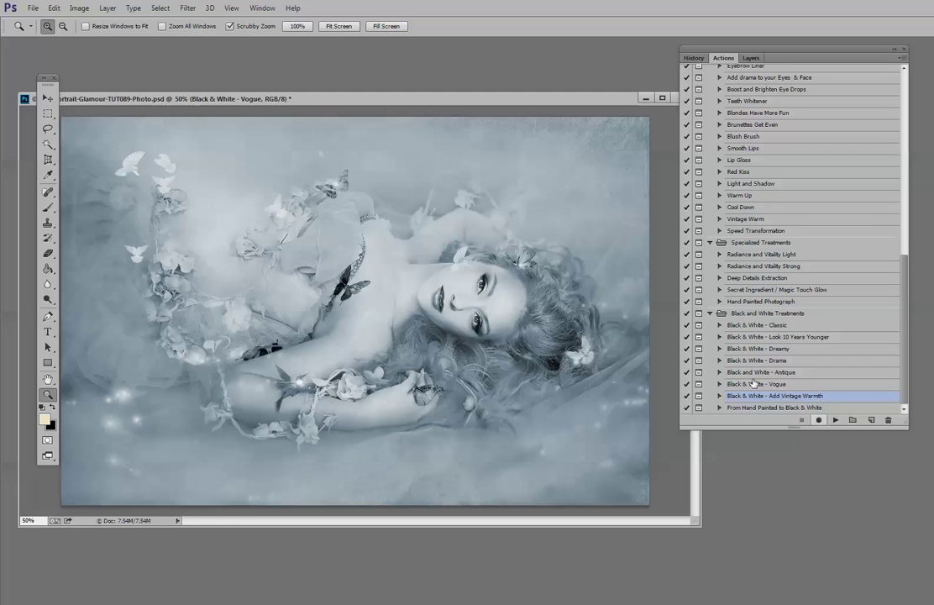
left_click(835, 420)
left_click(622, 287)
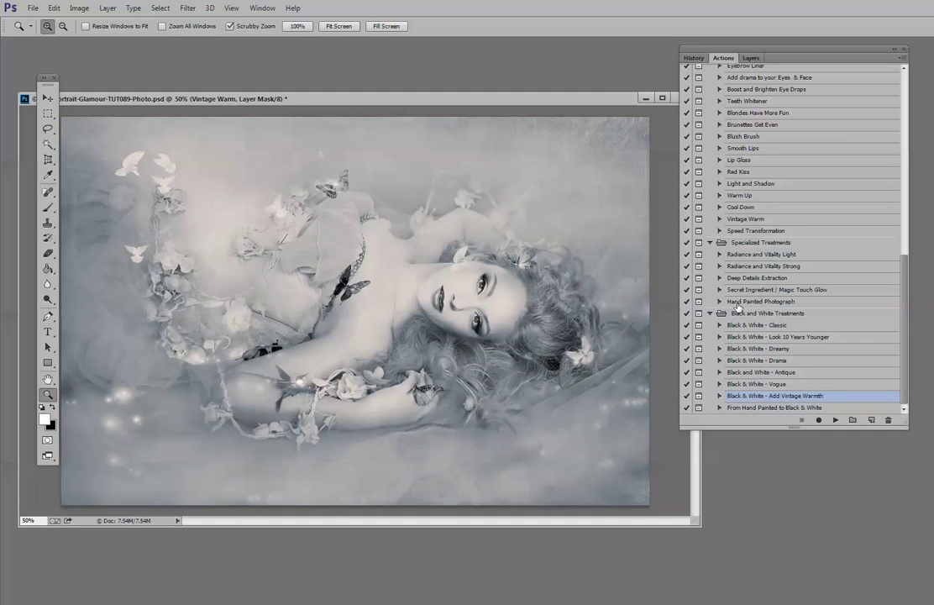
- Compare the photo with the Vintage Warm layer hidden and shown
left_click(748, 59)
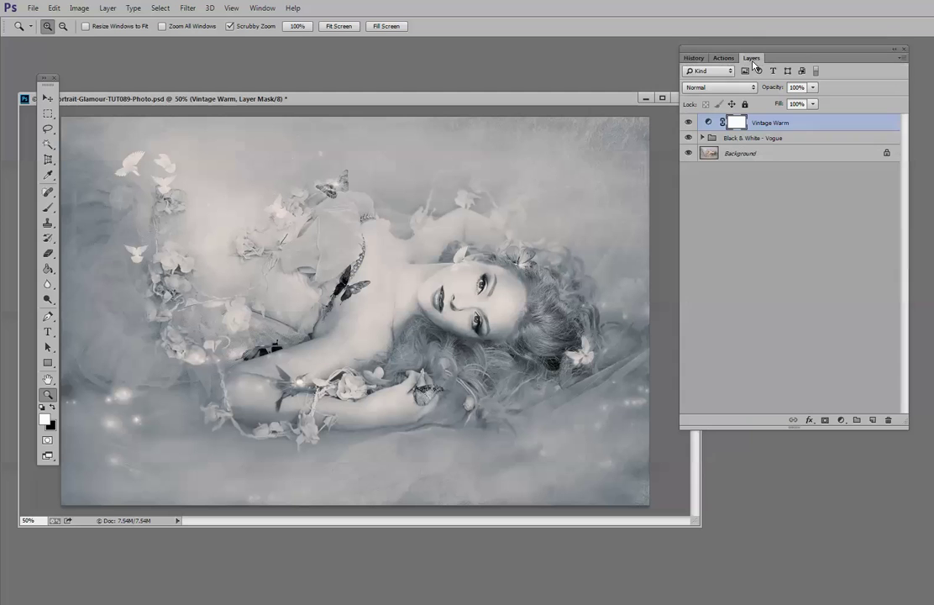
left_click(690, 124)
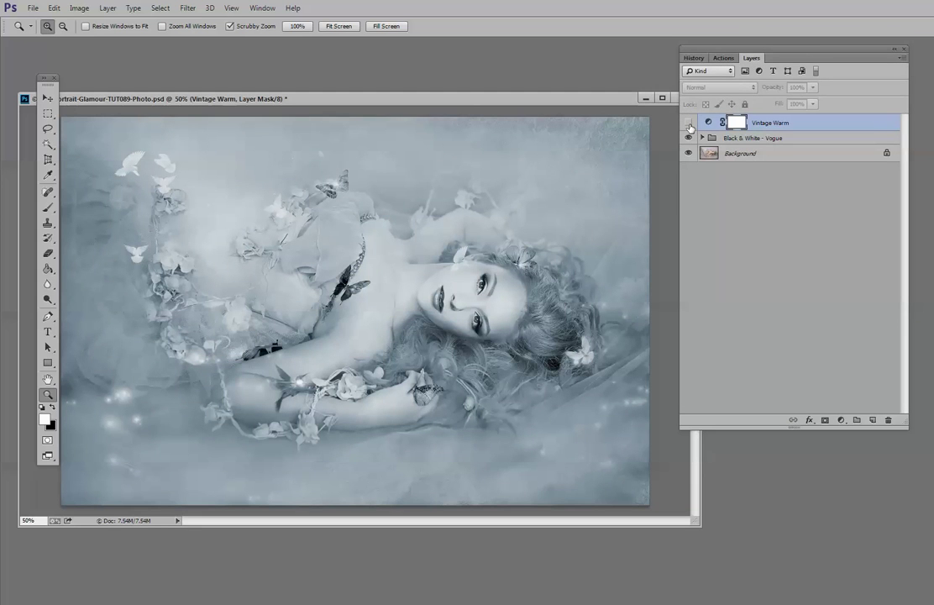
left_click(690, 124)
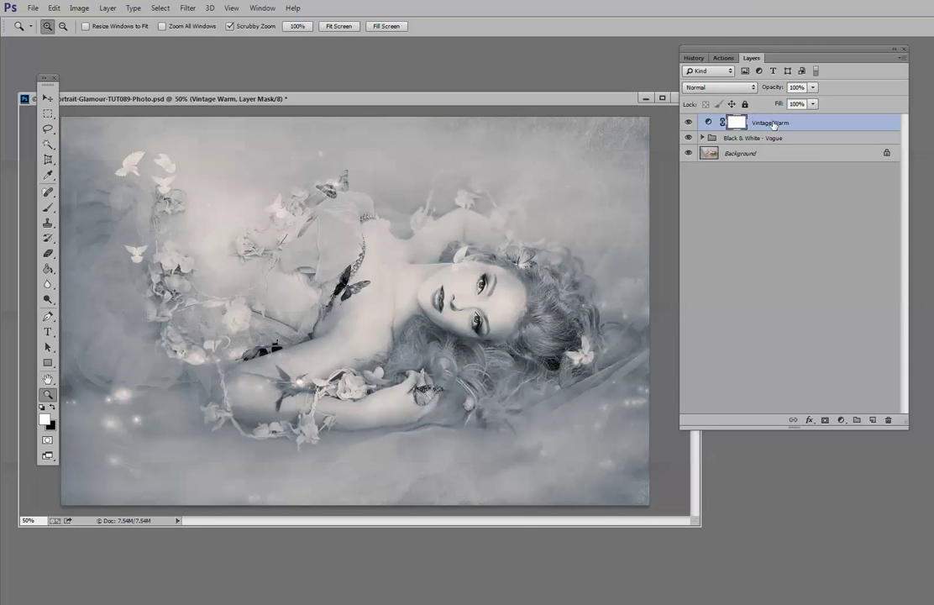
- Delete the Vintage Warm layer and the Black & White - Vogue group
left_click_drag(771, 126, 889, 421)
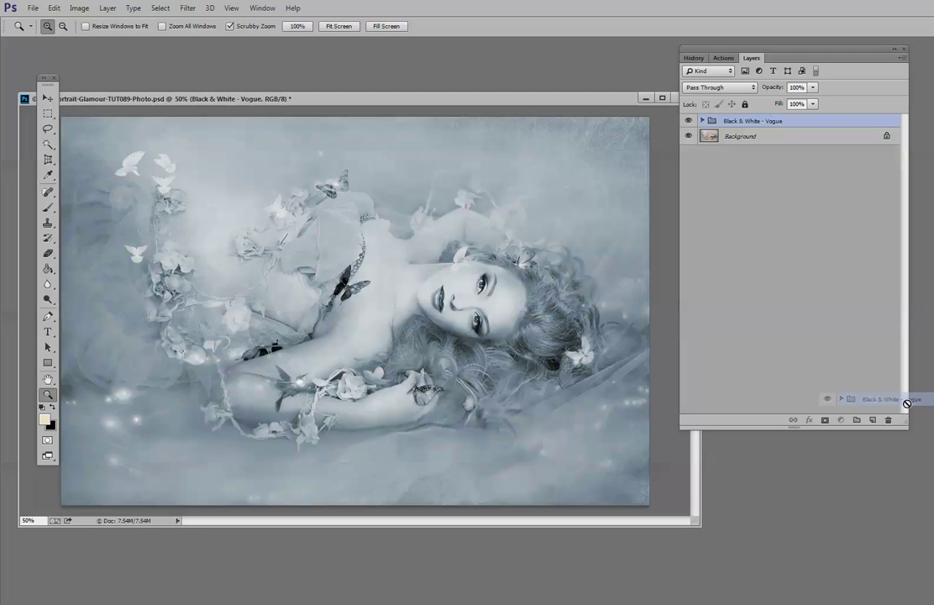
left_click_drag(908, 403, 889, 420)
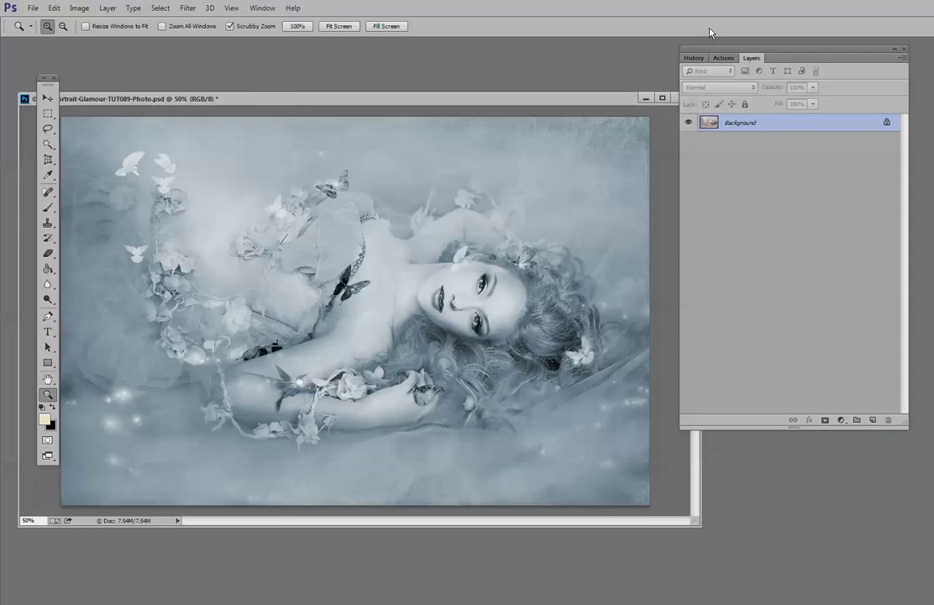
- Play the From Hand Painted to Black & White action on the photo
left_click(723, 58)
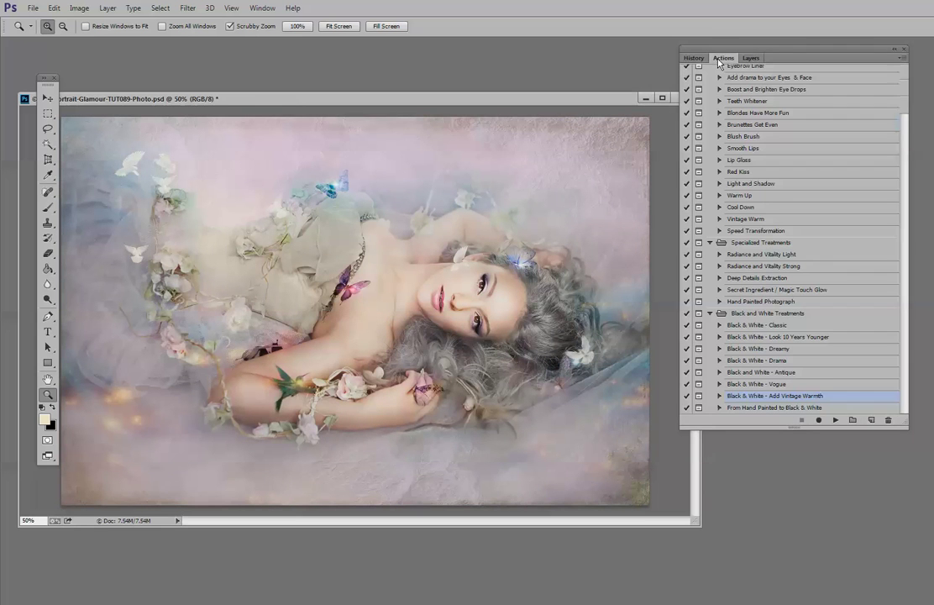
left_click(794, 408)
left_click(837, 419)
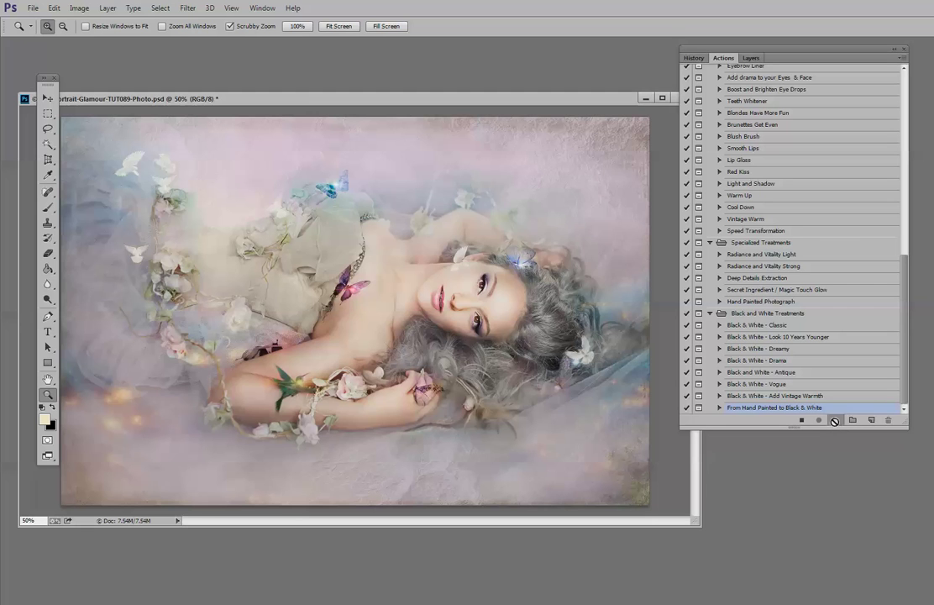
left_click(542, 278)
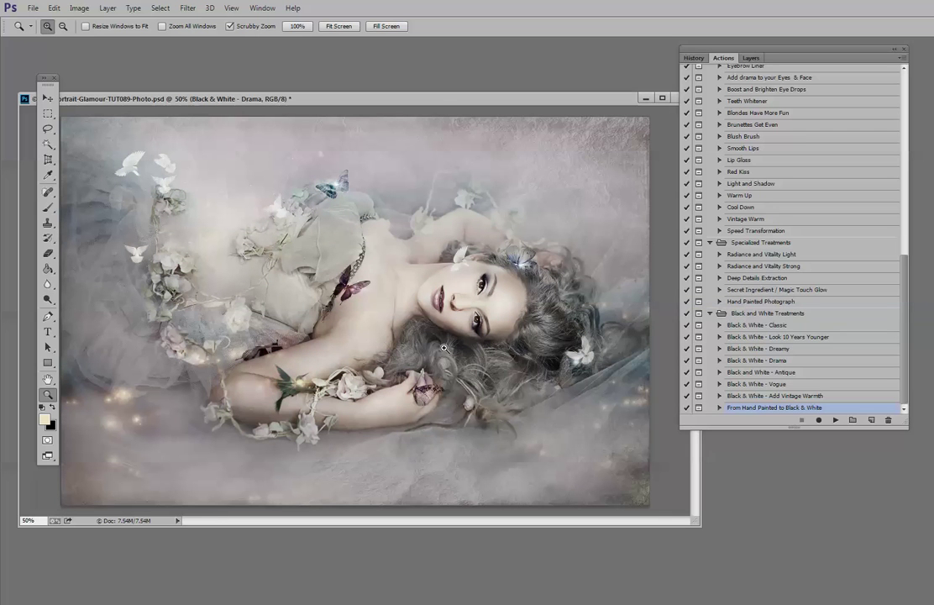
- Try a stronger opacity on the Black & White - Drama group, then settle on 57%
left_click(752, 59)
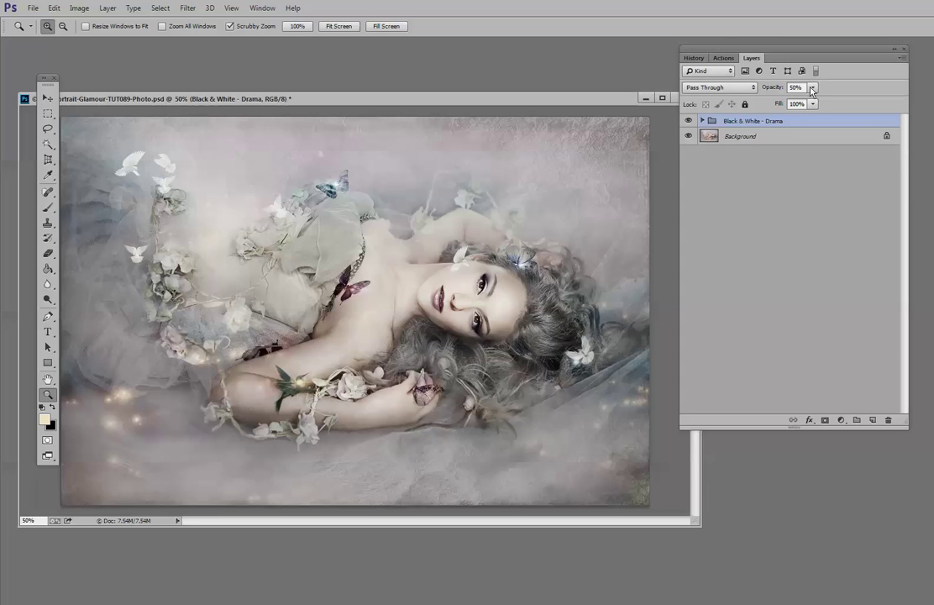
left_click_drag(813, 90, 832, 104)
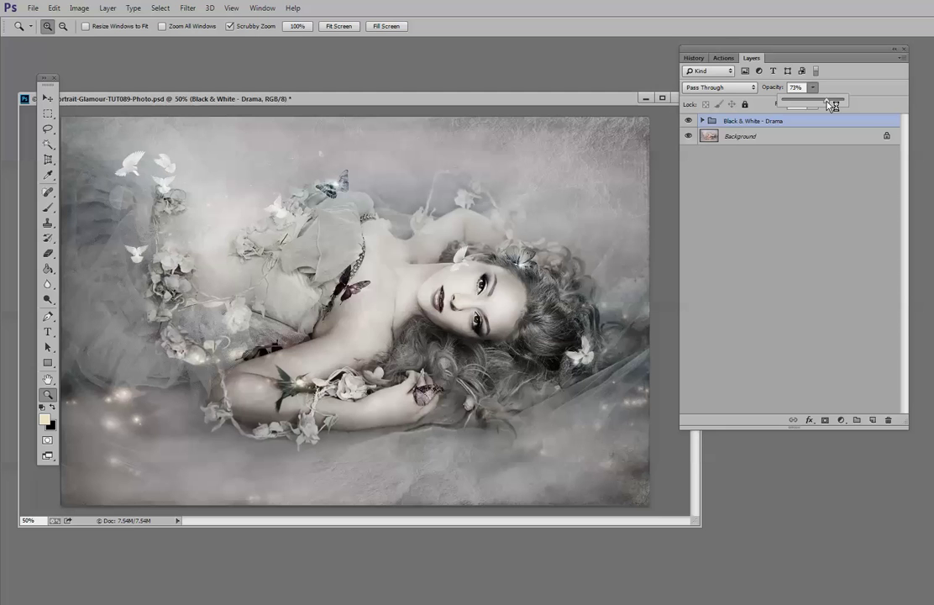
mouse_move(832, 105)
left_mouse_down()
mouse_move(809, 103)
mouse_move(818, 104)
left_mouse_up()
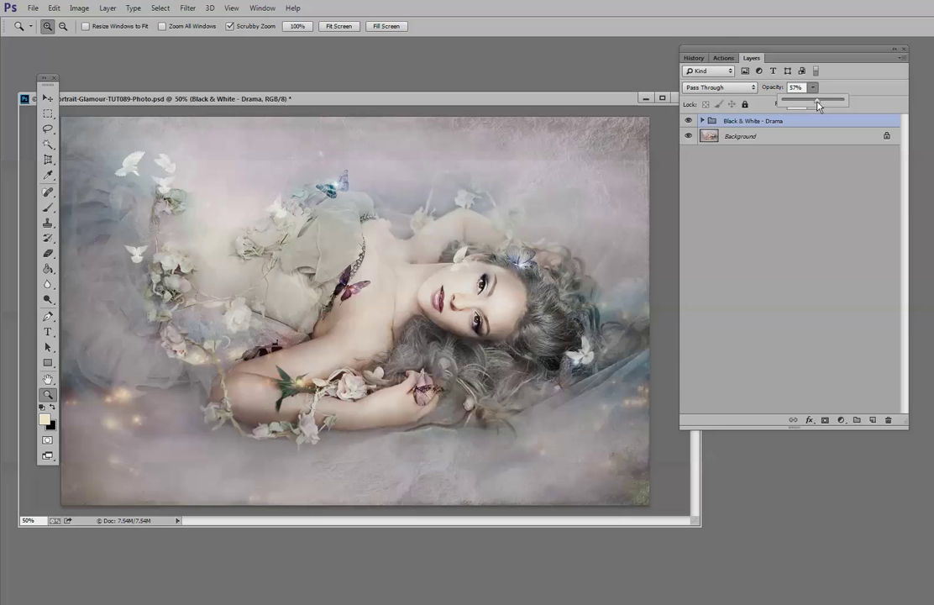
left_click_drag(819, 104, 819, 104)
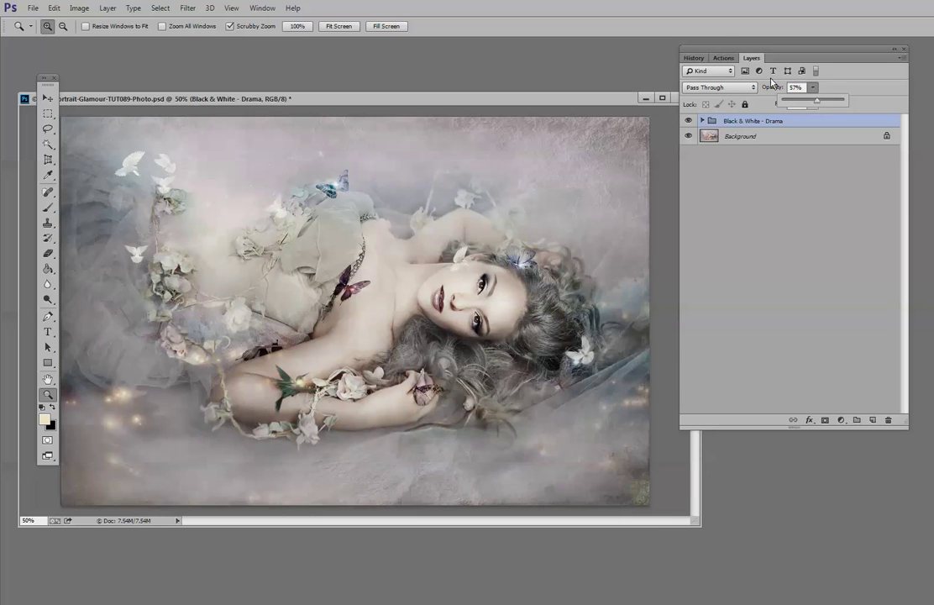
- Play the Black & White - Add Vintage Warmth action on top of the Black & White - Drama group
left_click(724, 58)
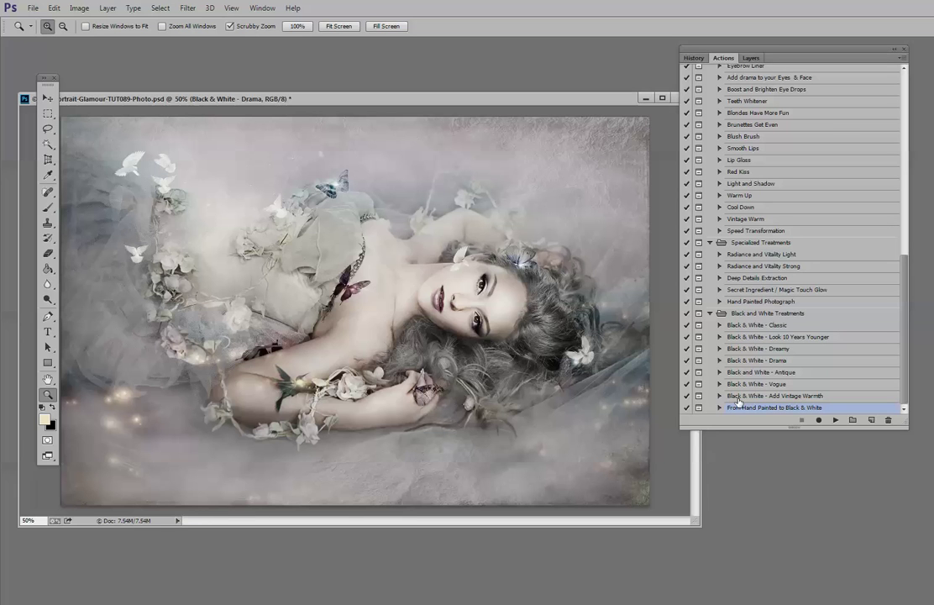
left_click(793, 397)
left_click(835, 421)
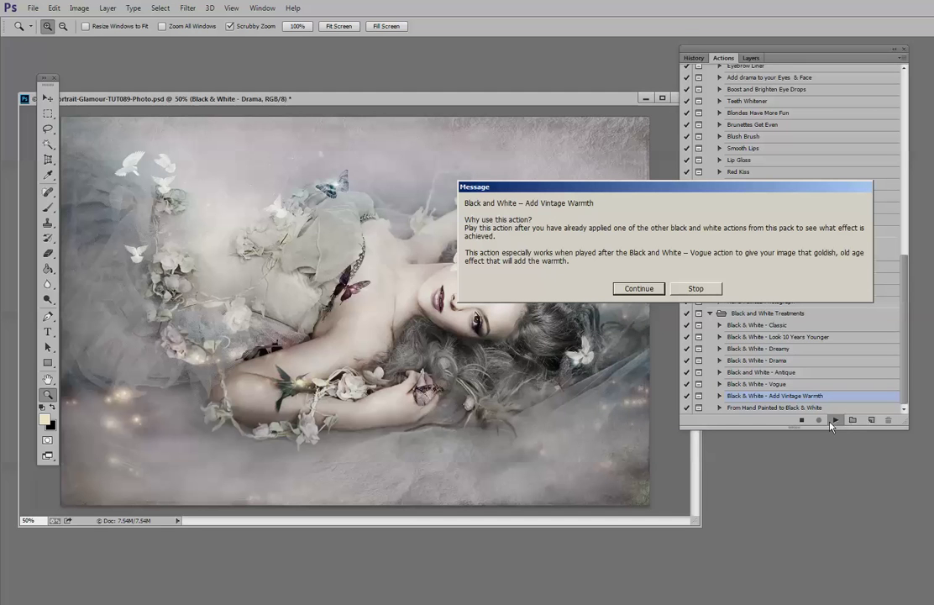
left_click(639, 288)
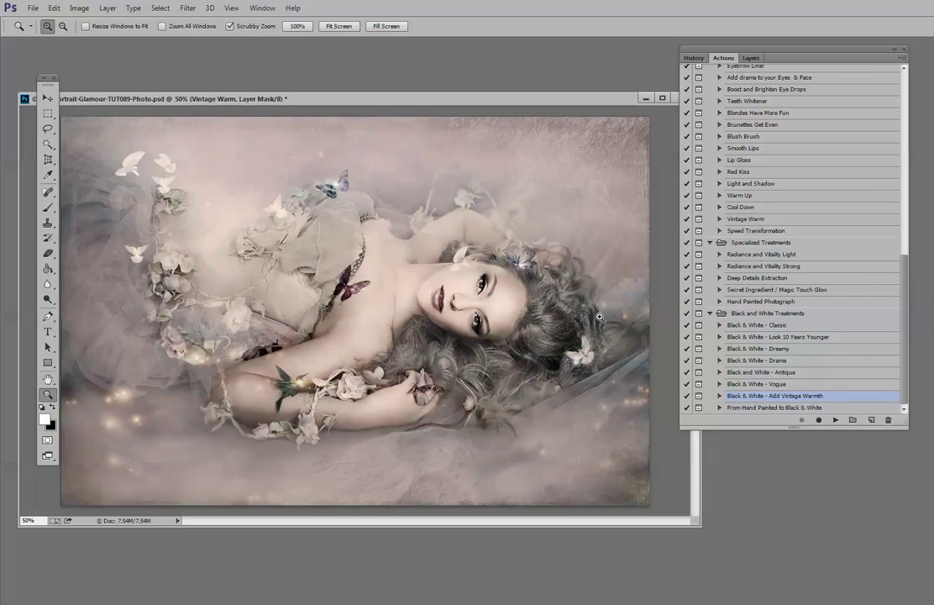
- Open the edit history of the photo
left_click(749, 58)
left_click(694, 58)
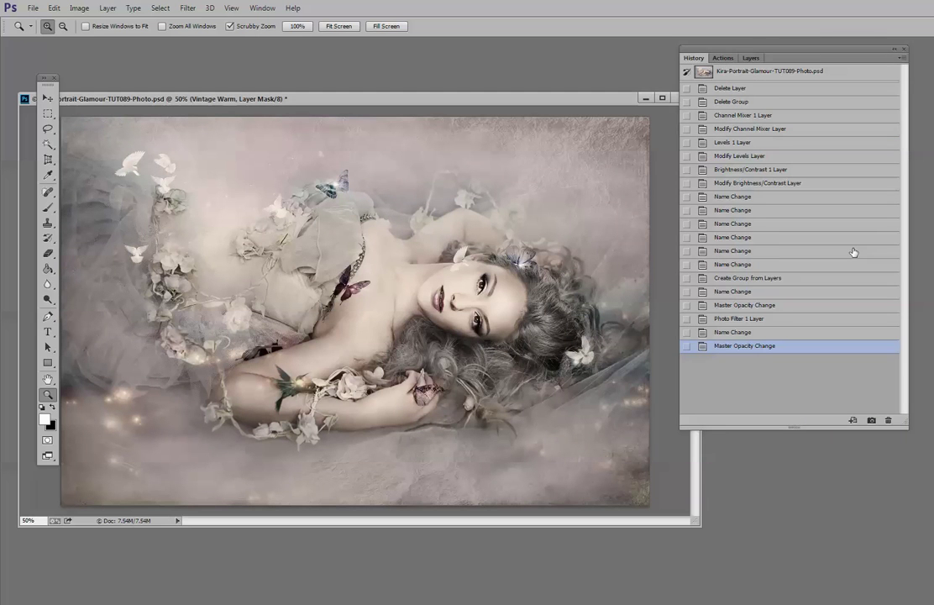